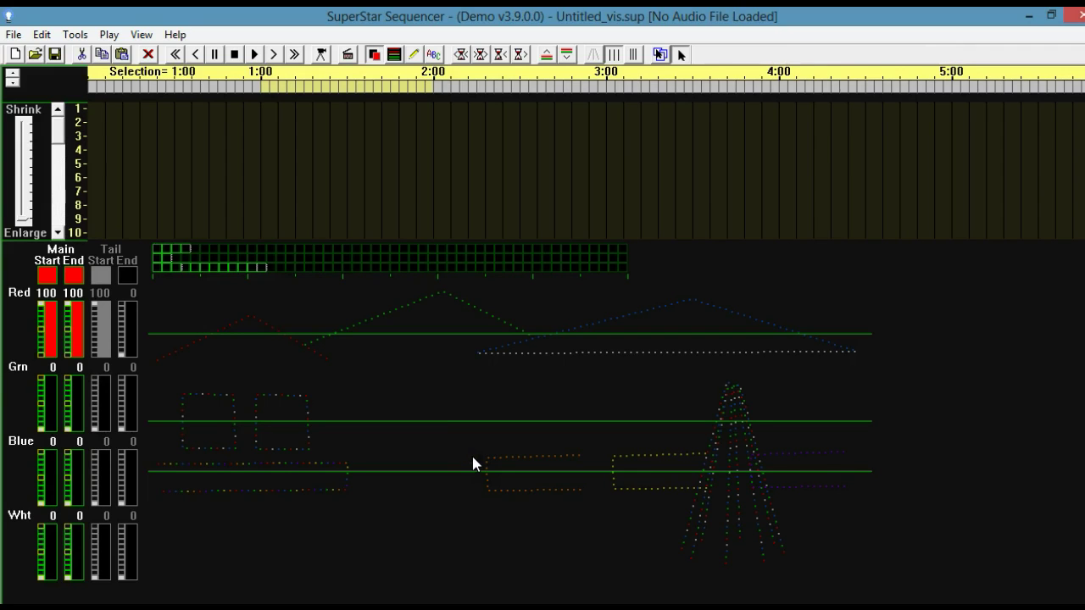
Select individual props one at a time in the grid, including roof lines, a window, the yellow frame and single tree strings.
click(476, 431)
click(476, 433)
click(273, 295)
click(160, 250)
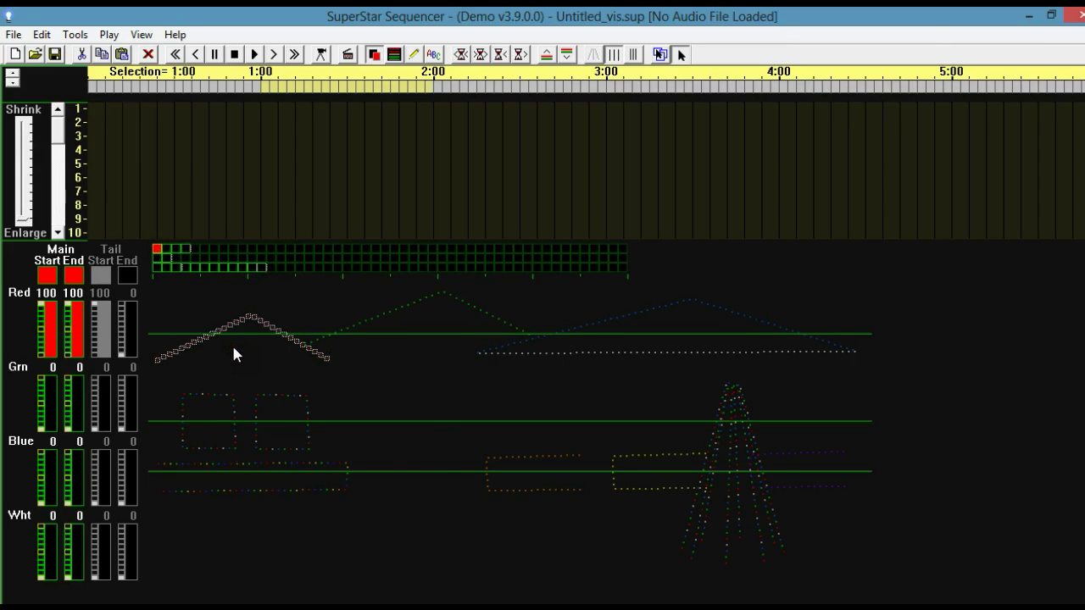
click(167, 257)
click(176, 248)
click(178, 268)
click(223, 267)
click(242, 267)
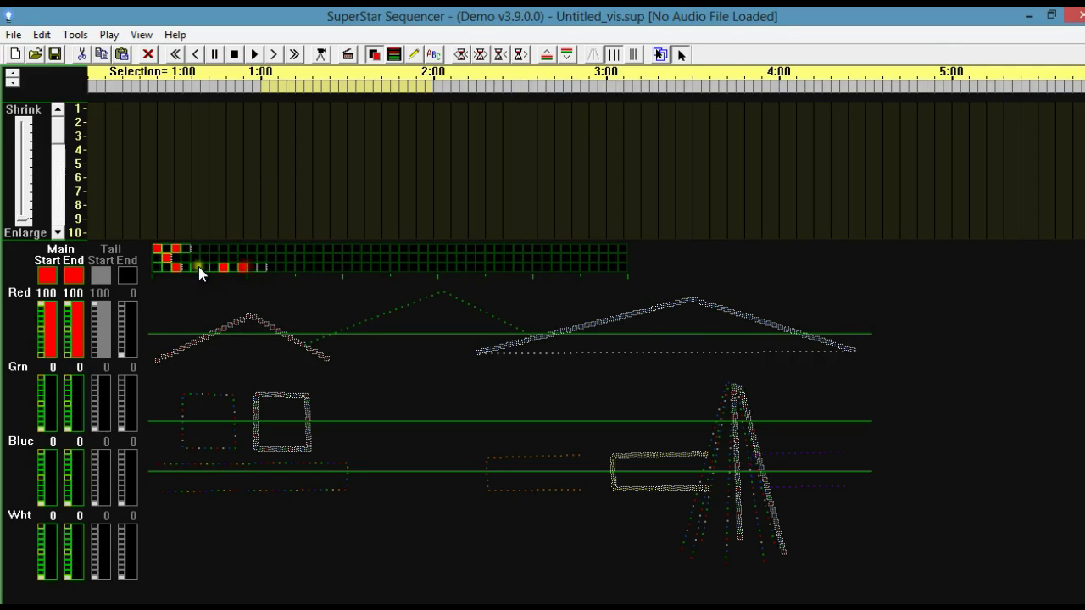
click(195, 267)
Select the grid's props row by row: the four roof lines, the two windows, and every prop in the third row.
drag(169, 264, 253, 268)
click(157, 247)
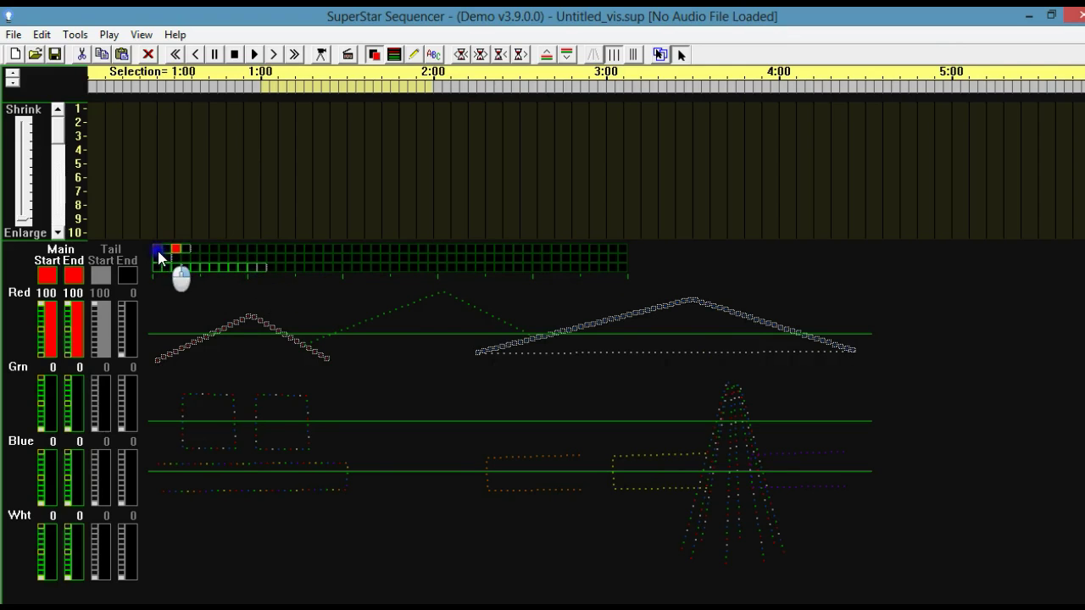
click(175, 246)
click(157, 250)
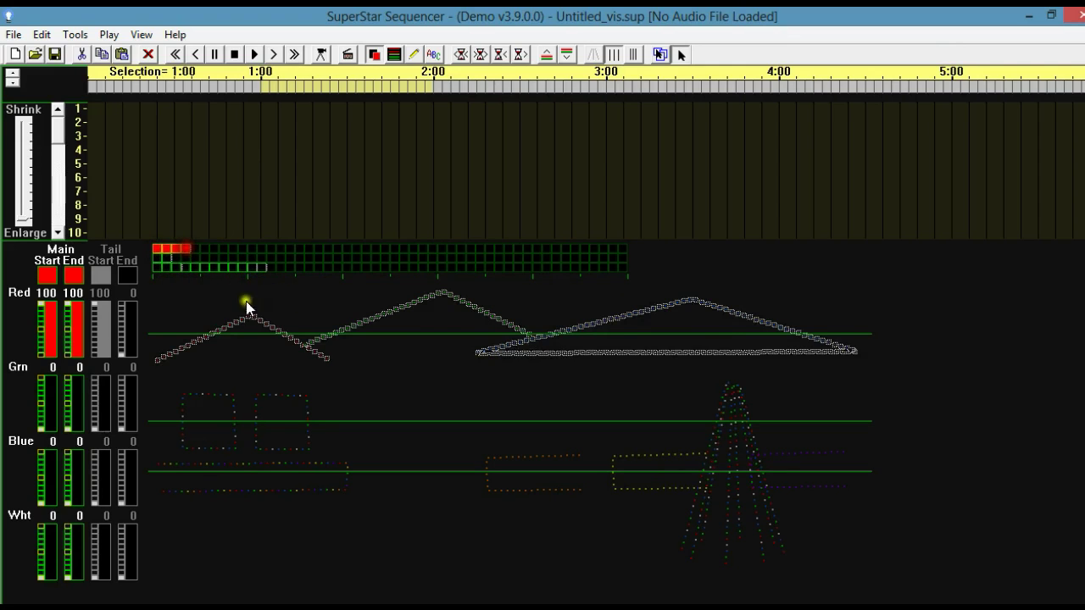
click(174, 247)
click(163, 258)
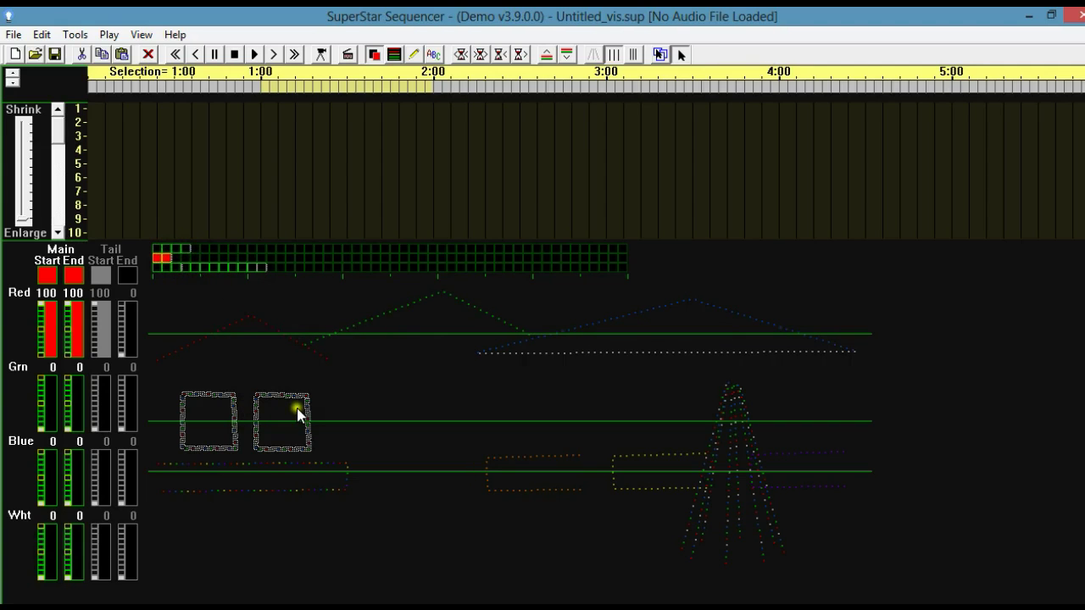
drag(154, 269, 259, 267)
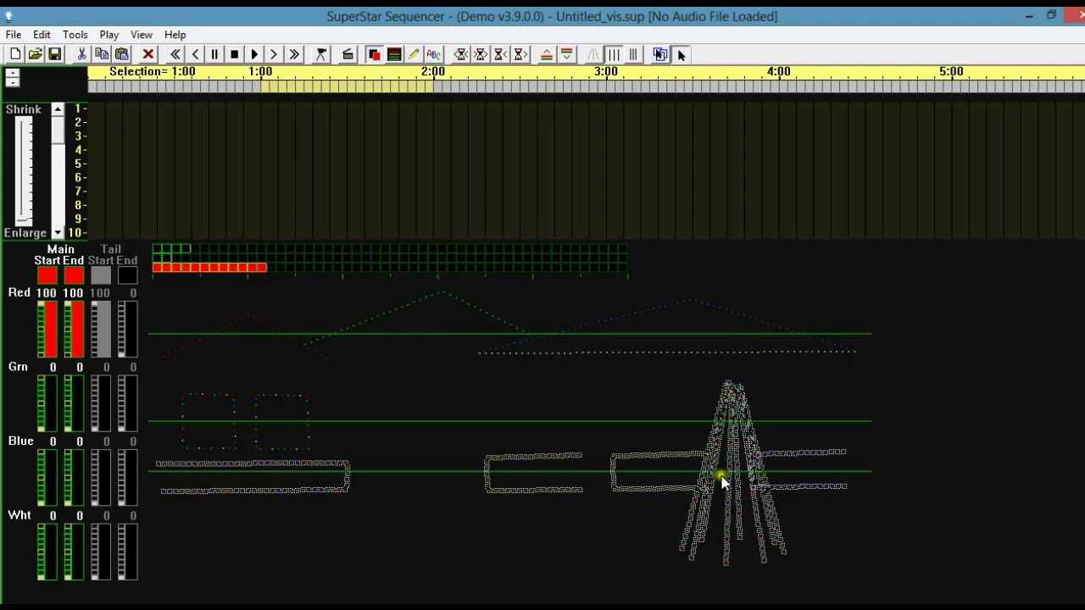
Replace the third-row selection with only the eight tree strings, and clear that selection.
click(157, 268)
mouse_move(157, 268)
mouse_down()
mouse_move(260, 266)
mouse_move(303, 303)
mouse_up()
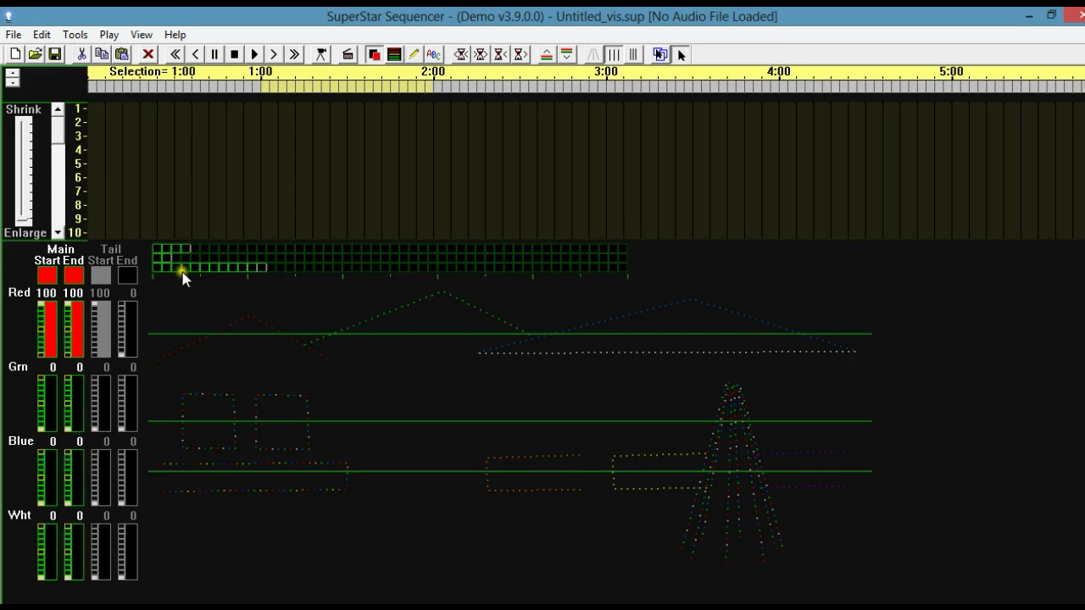
drag(185, 269, 257, 267)
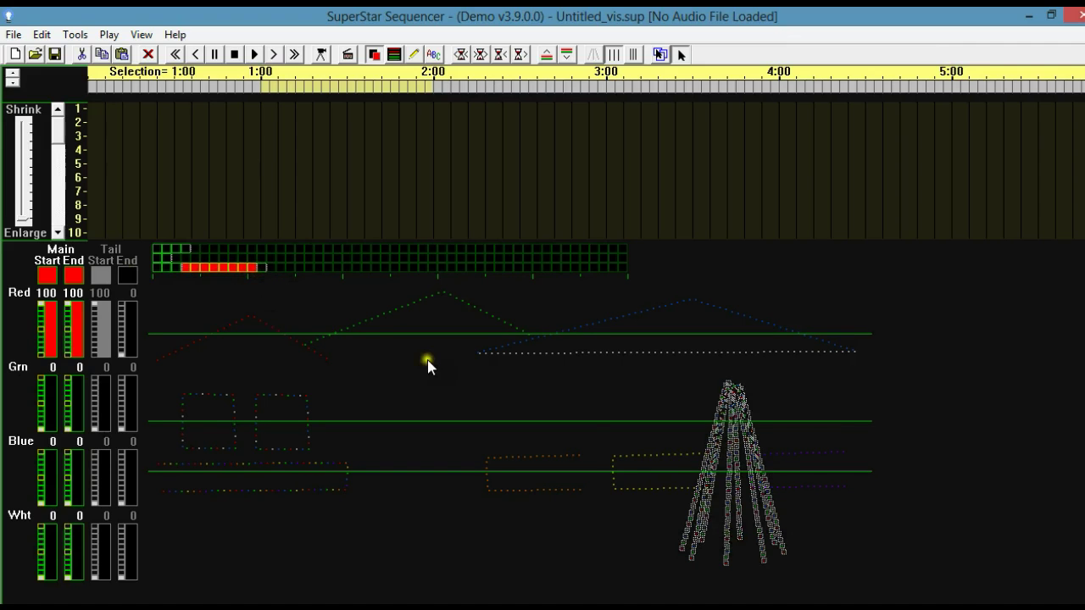
click(251, 268)
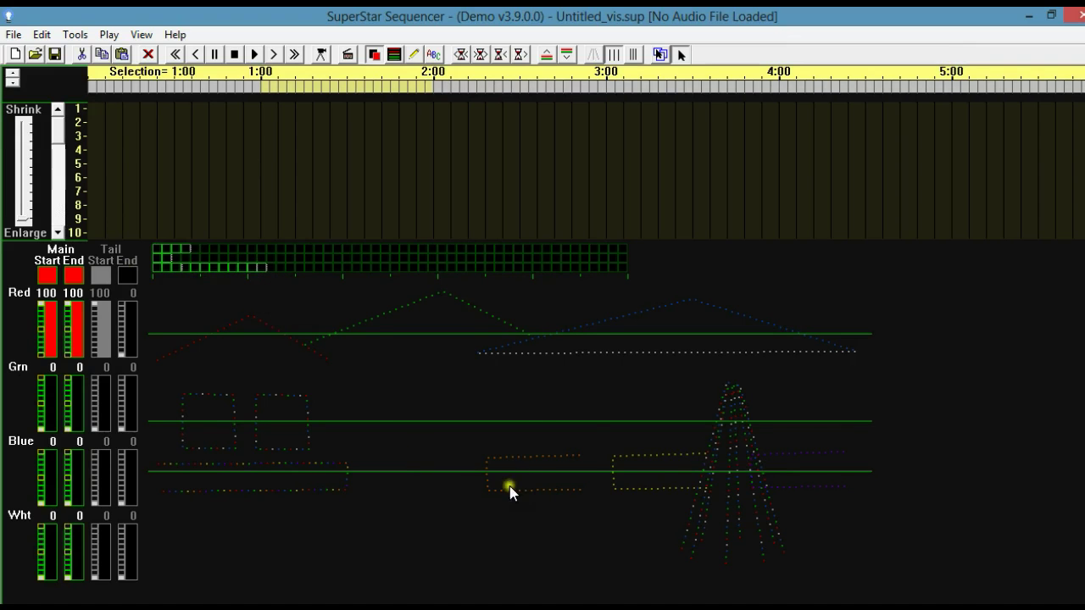
Select single props directly in the visualization, such as the second window and the white line under the blue roof.
click(364, 319)
click(302, 409)
click(563, 345)
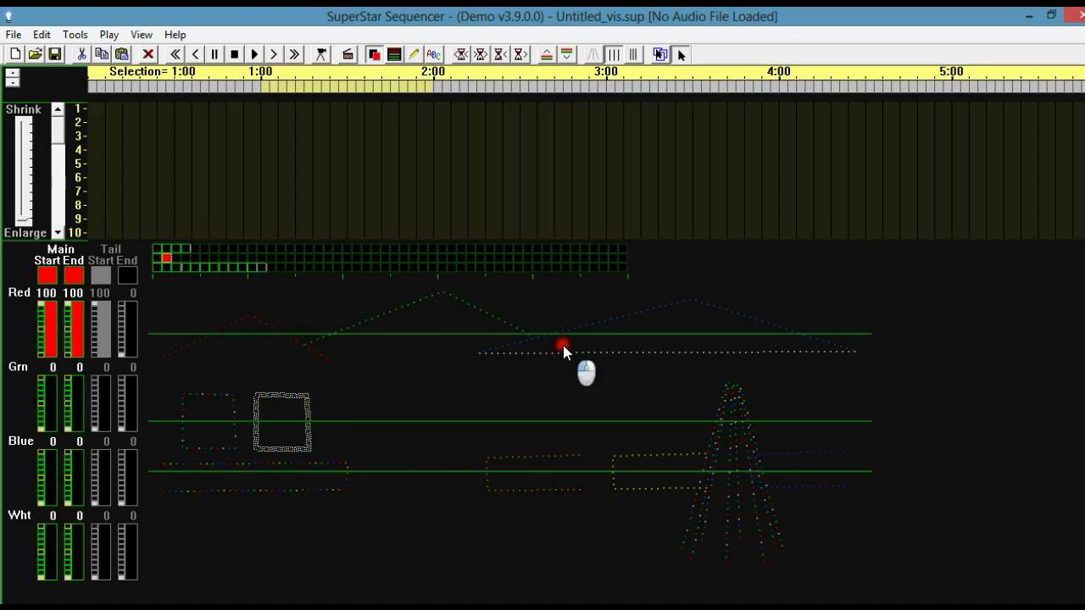
click(290, 336)
click(302, 404)
click(565, 456)
click(473, 374)
drag(434, 492, 170, 310)
drag(526, 308, 700, 369)
click(595, 394)
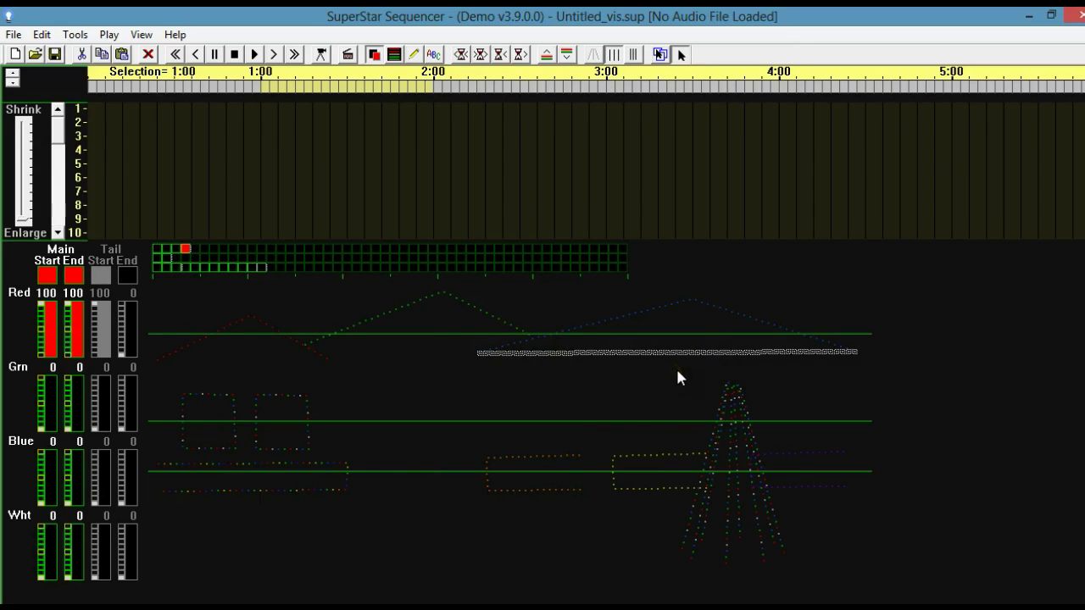
Add the second window, green and red roof lines, orange and yellow frames and three tree strings to the selection, and clear it.
ctrl+click(305, 395)
ctrl+click(315, 343)
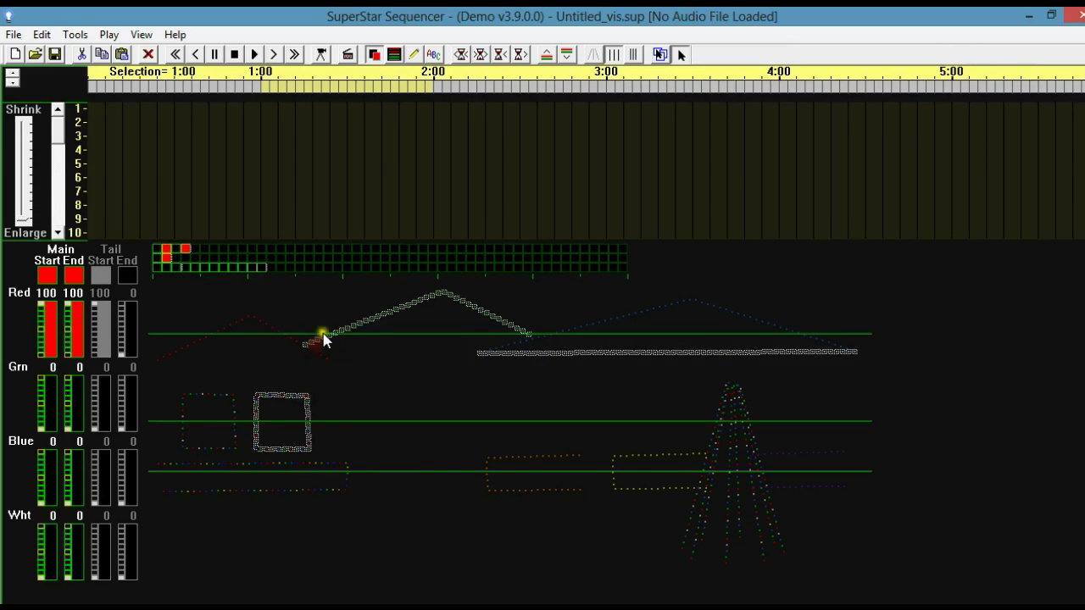
ctrl+click(276, 338)
ctrl+click(491, 457)
ctrl+click(631, 458)
ctrl+click(725, 451)
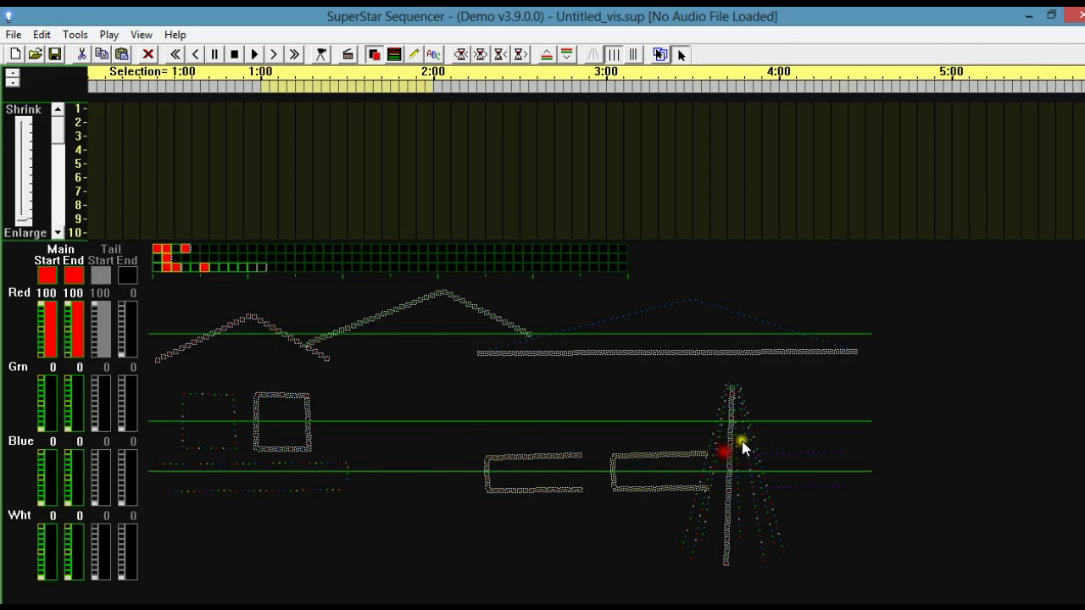
ctrl+click(749, 436)
ctrl+click(720, 435)
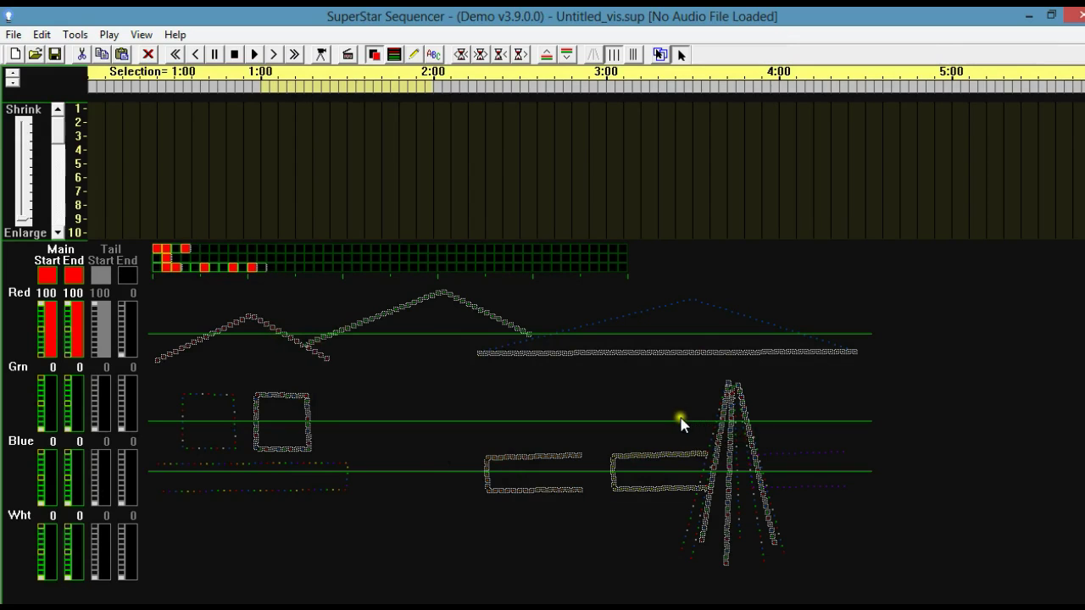
click(631, 396)
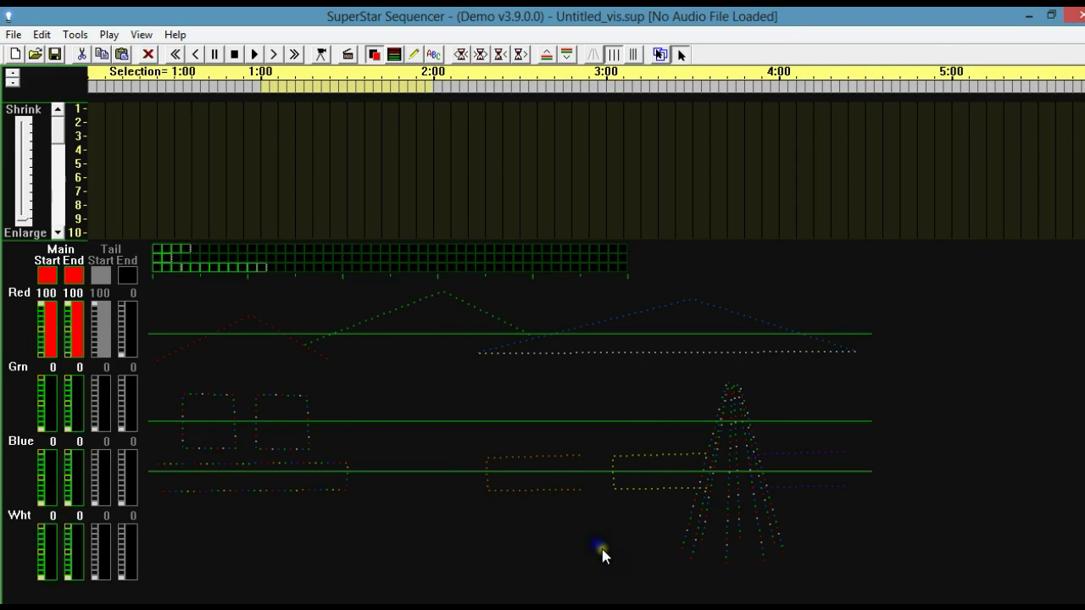
Open the Scene tool, move its dialog clear of the props, and select every prop in the visualization.
click(79, 35)
click(120, 54)
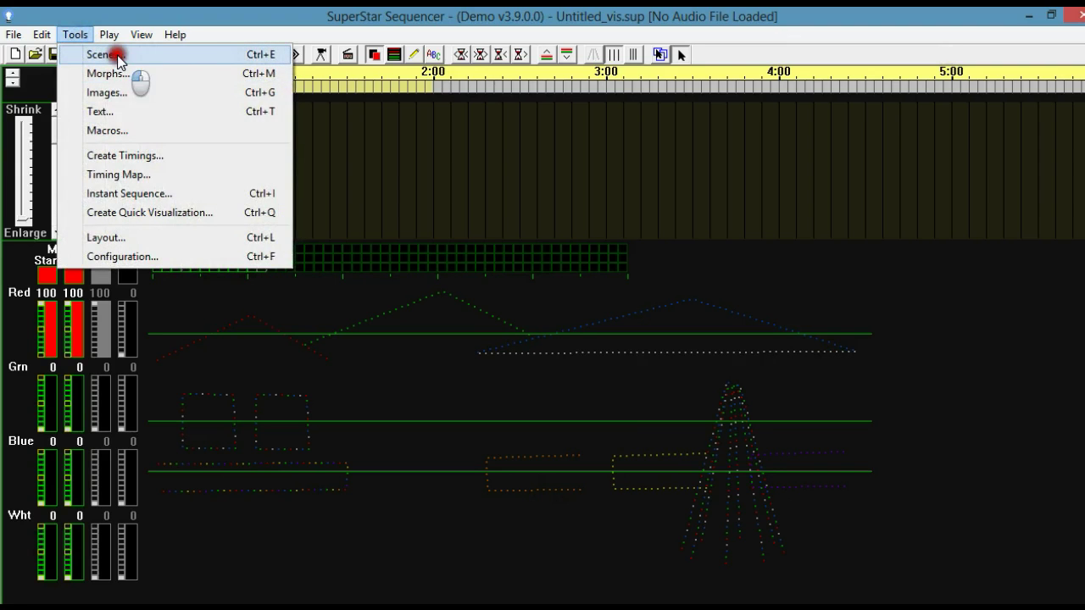
drag(739, 326, 942, 265)
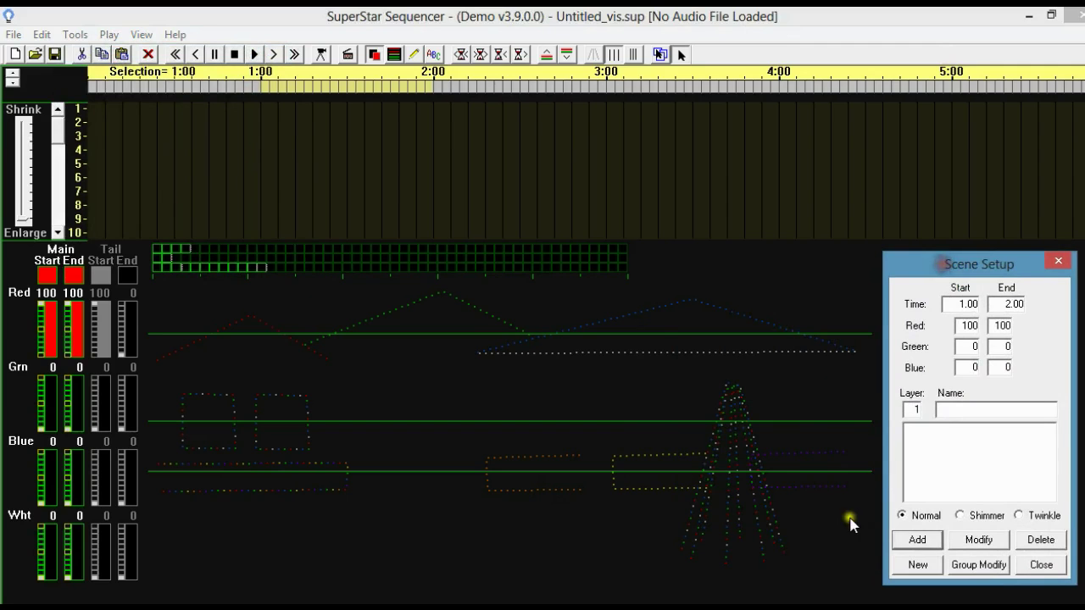
drag(850, 591, 163, 292)
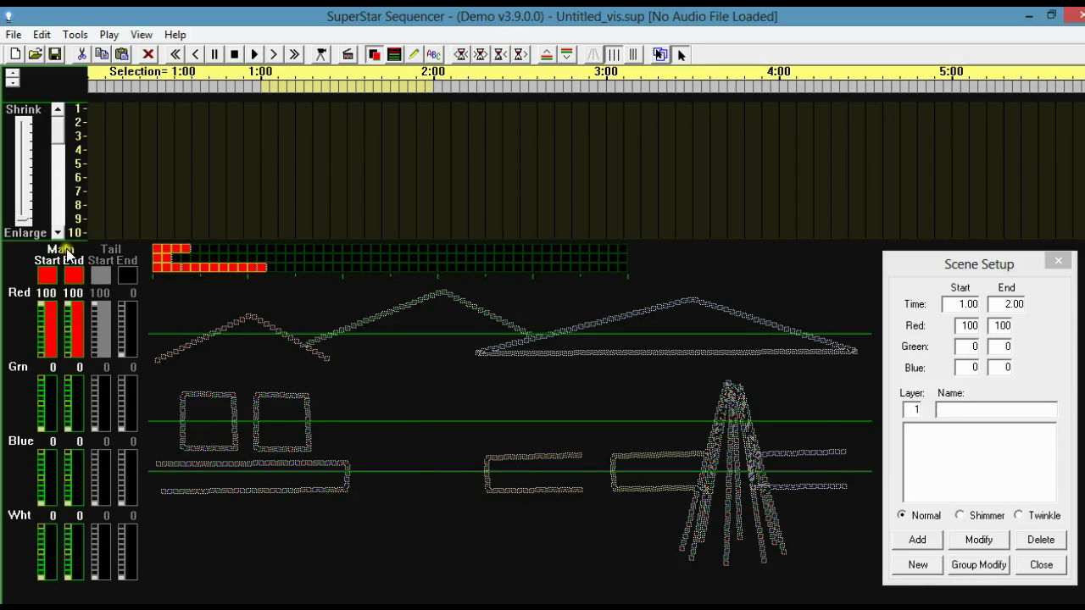
Add a solid red scene for all selected props on layer 1 from 1.00 to 2.00.
click(47, 273)
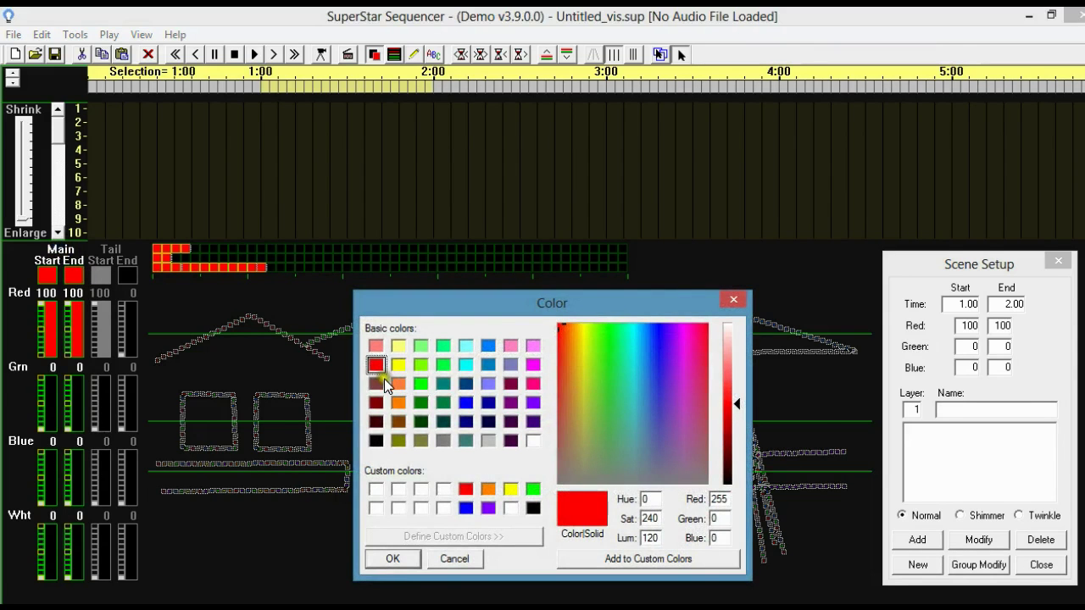
click(395, 561)
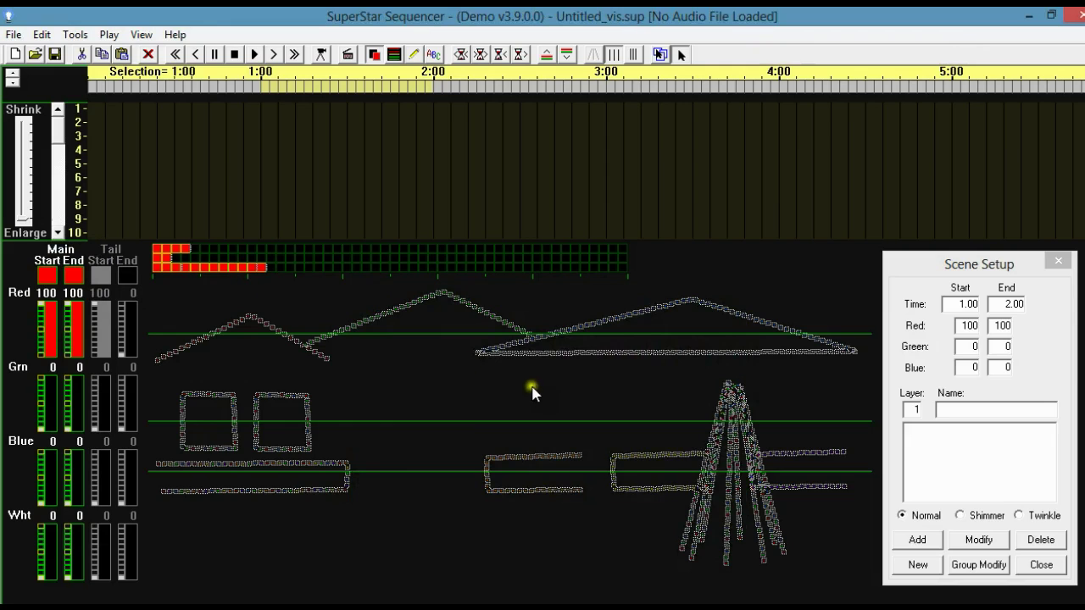
click(923, 540)
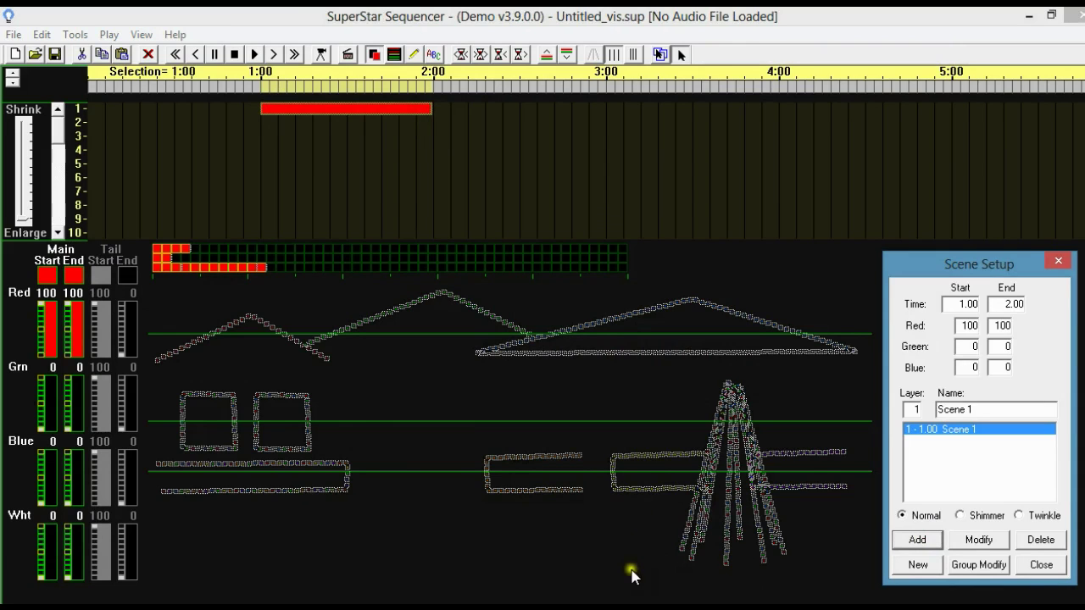
click(930, 261)
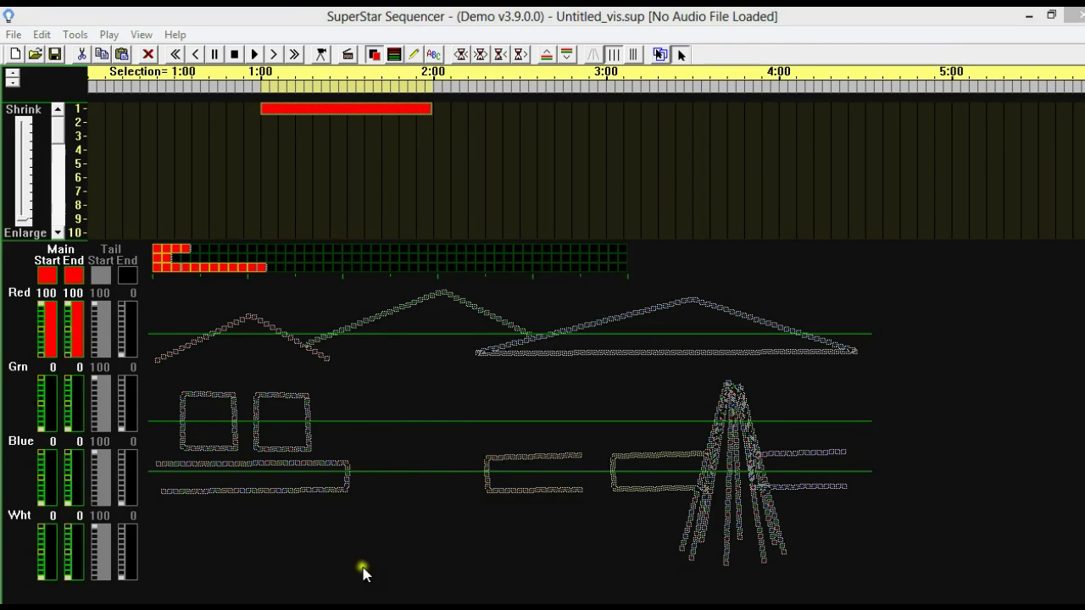
Play the sequence to preview the red scene, and stop the playback.
click(257, 56)
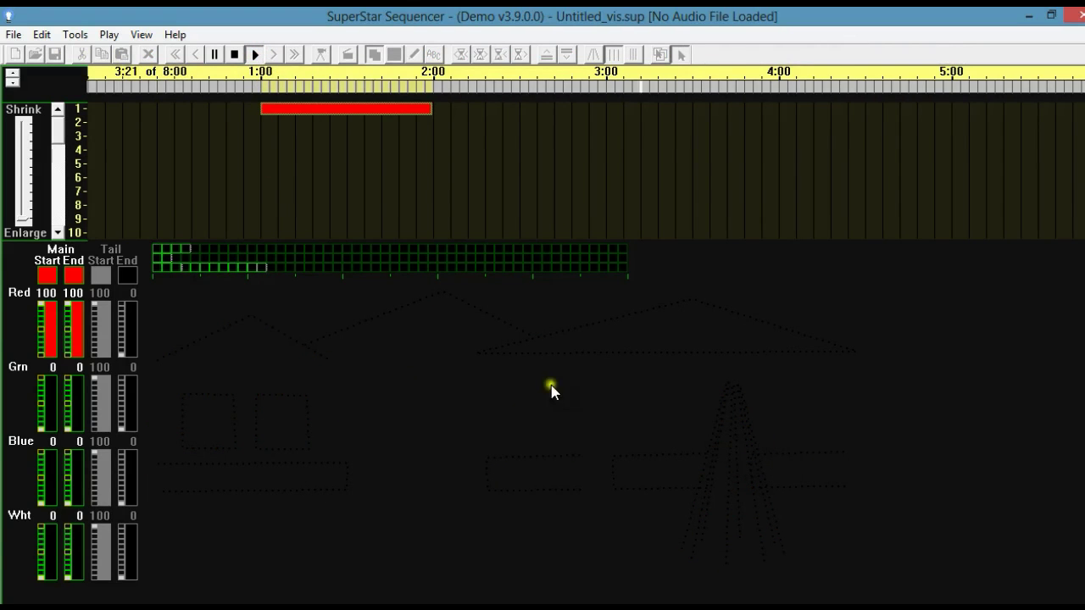
click(234, 54)
click(255, 55)
click(235, 54)
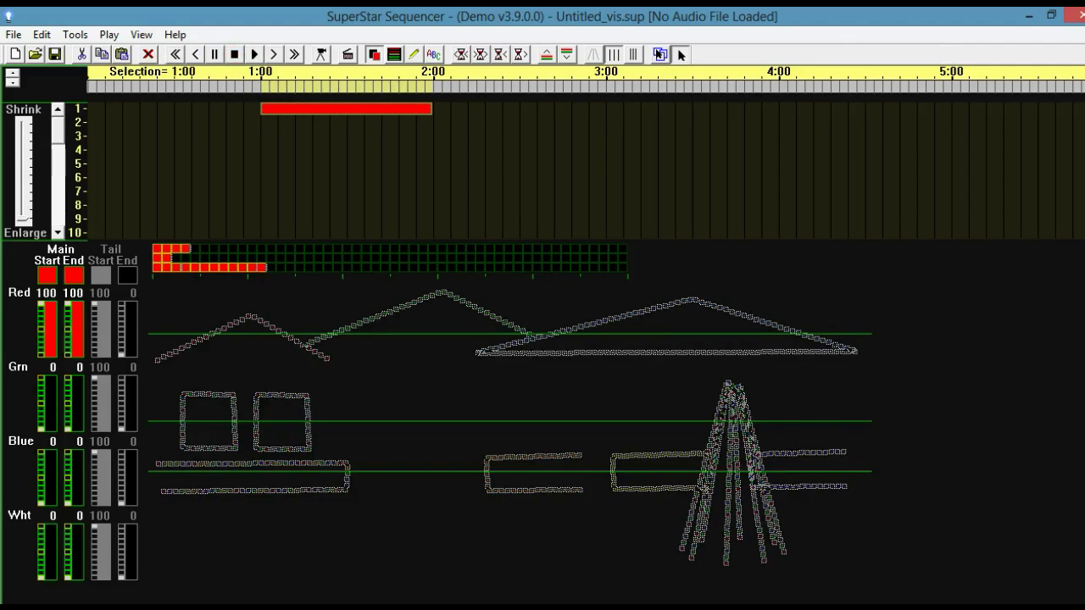
Copy the red scene and paste the copy on layer 1 starting at 2.00.
click(660, 54)
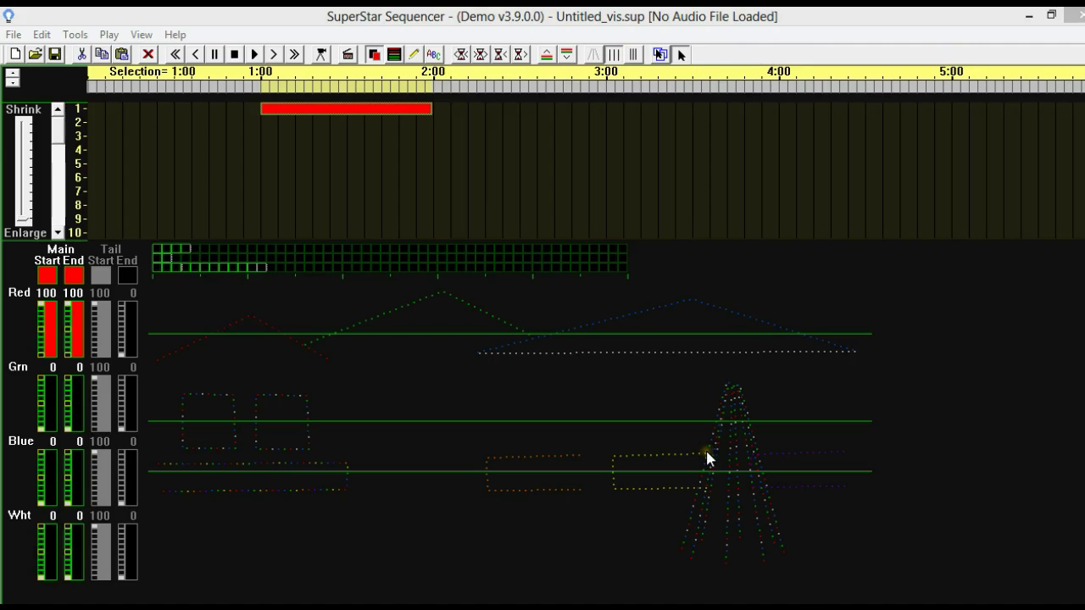
click(659, 53)
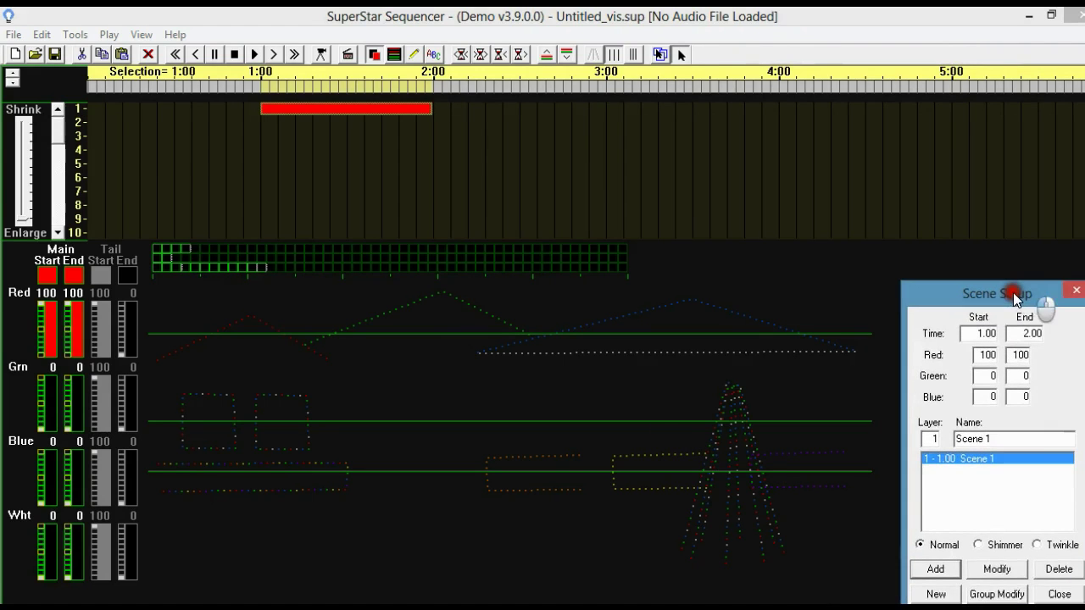
click(384, 106)
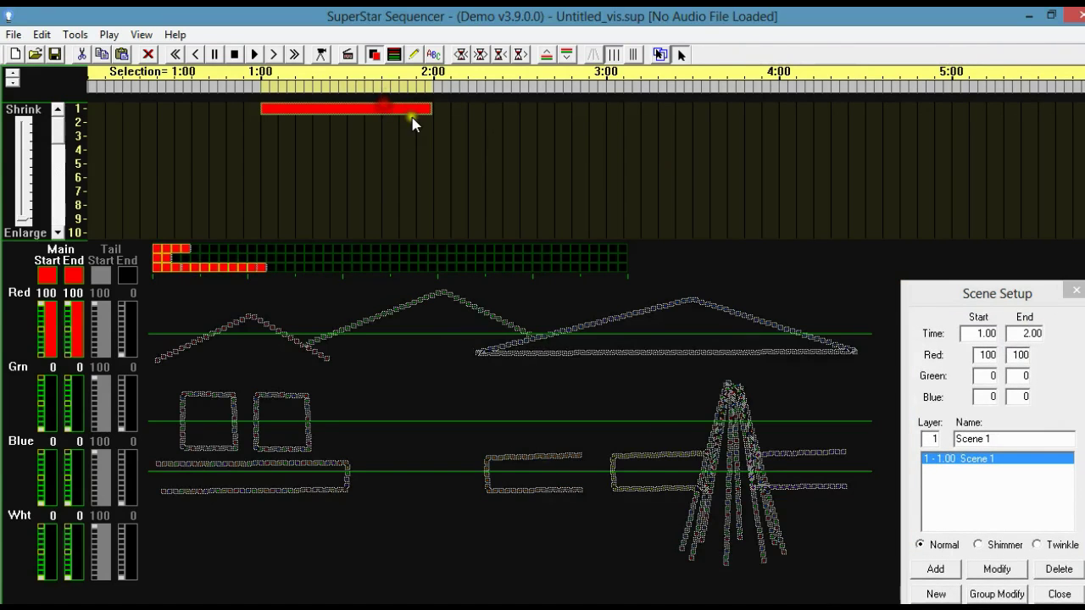
click(102, 54)
click(437, 83)
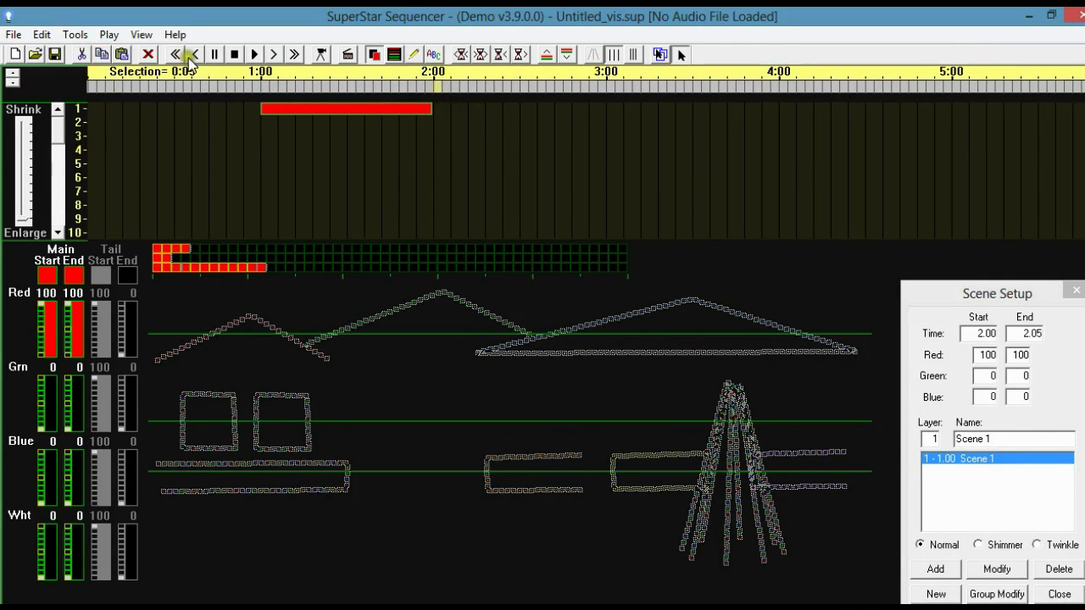
click(121, 54)
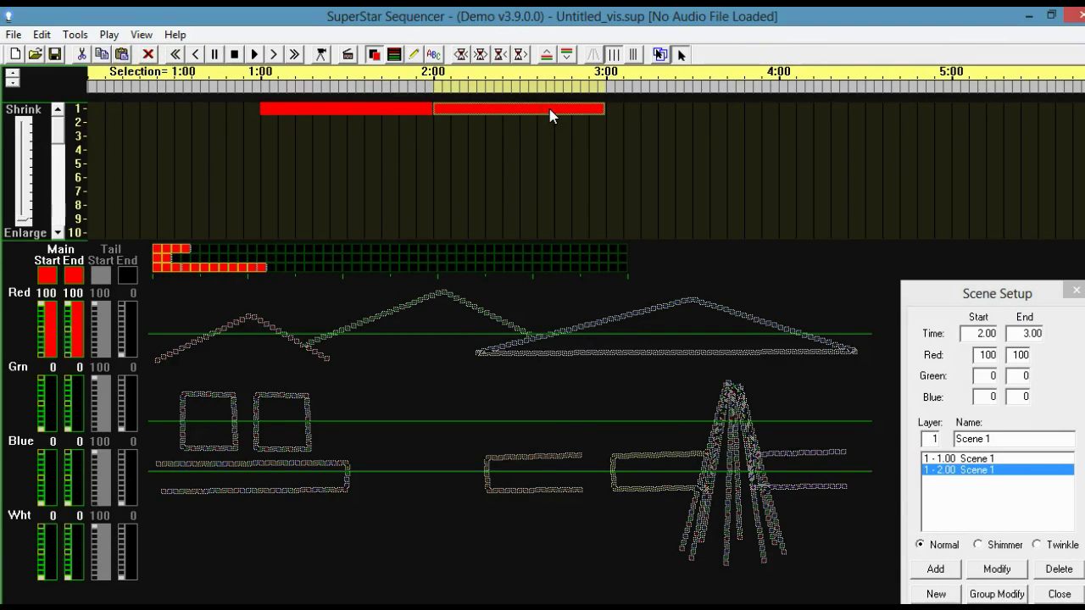
Set the pasted scene's main start and end colors to green and apply the change to the scene.
click(61, 255)
click(422, 383)
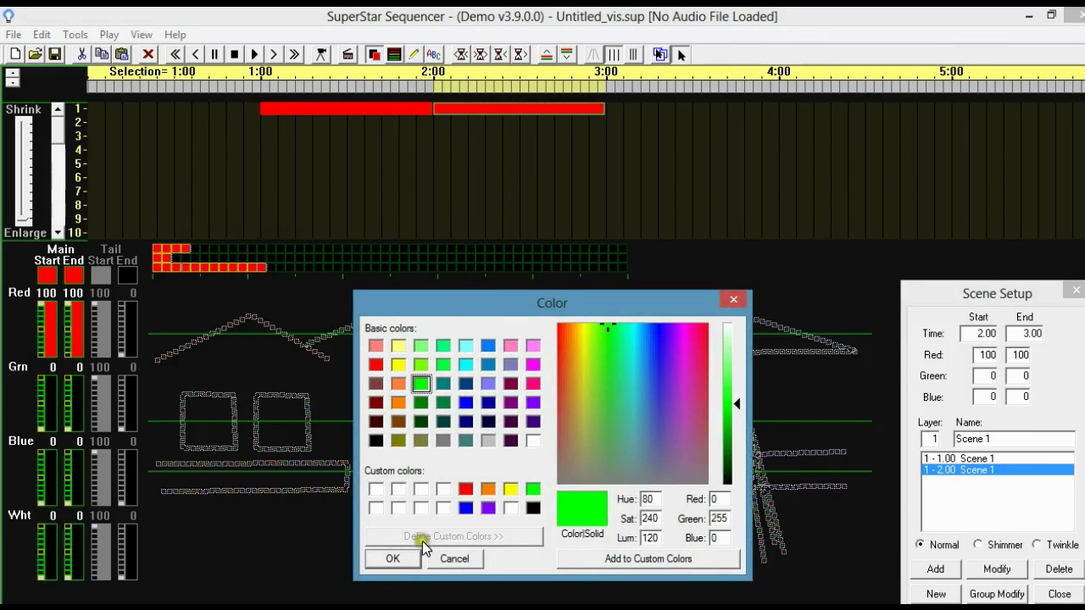
click(399, 559)
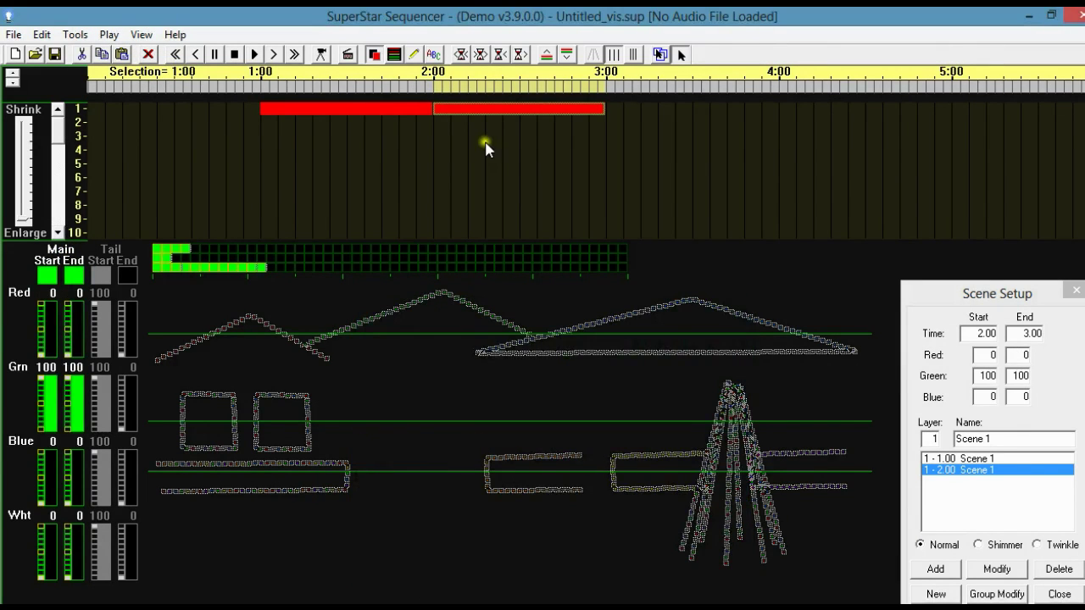
drag(941, 292, 976, 249)
click(939, 528)
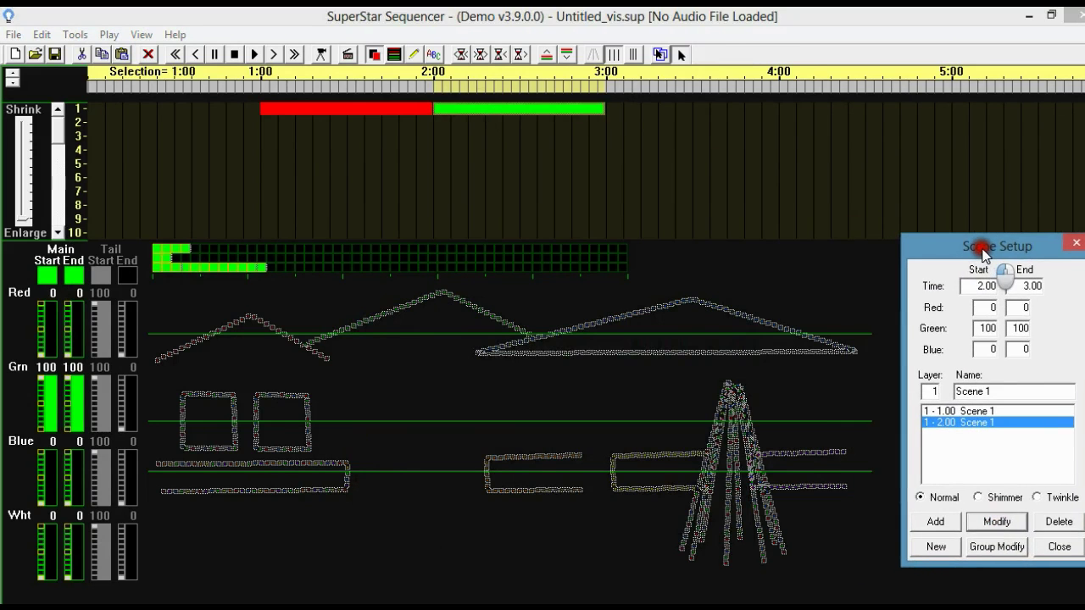
Play the sequence to preview the red and green scenes back to back, and stop the playback.
click(274, 52)
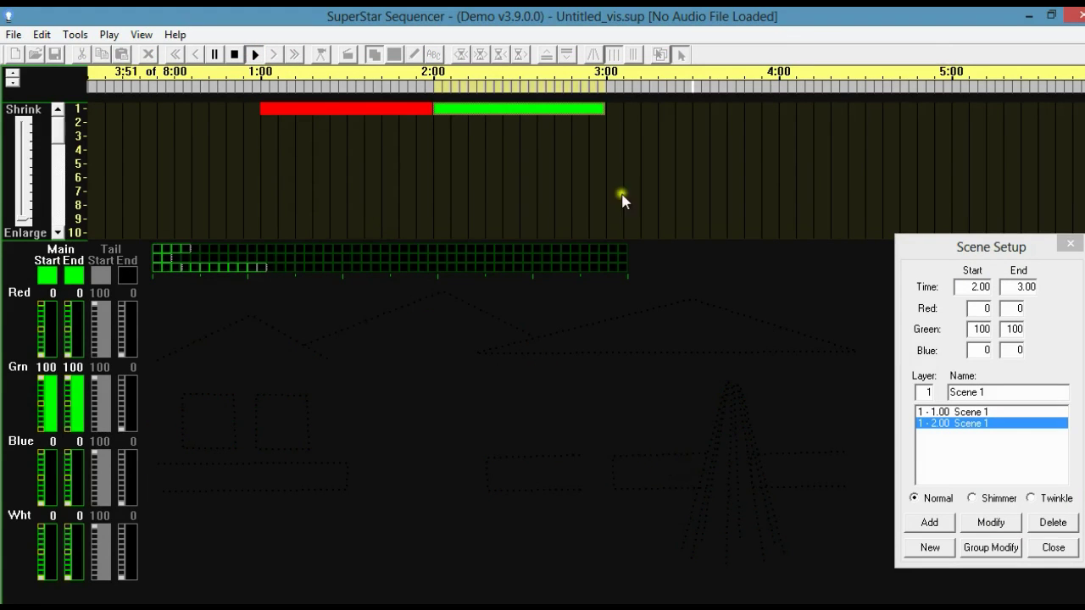
click(235, 54)
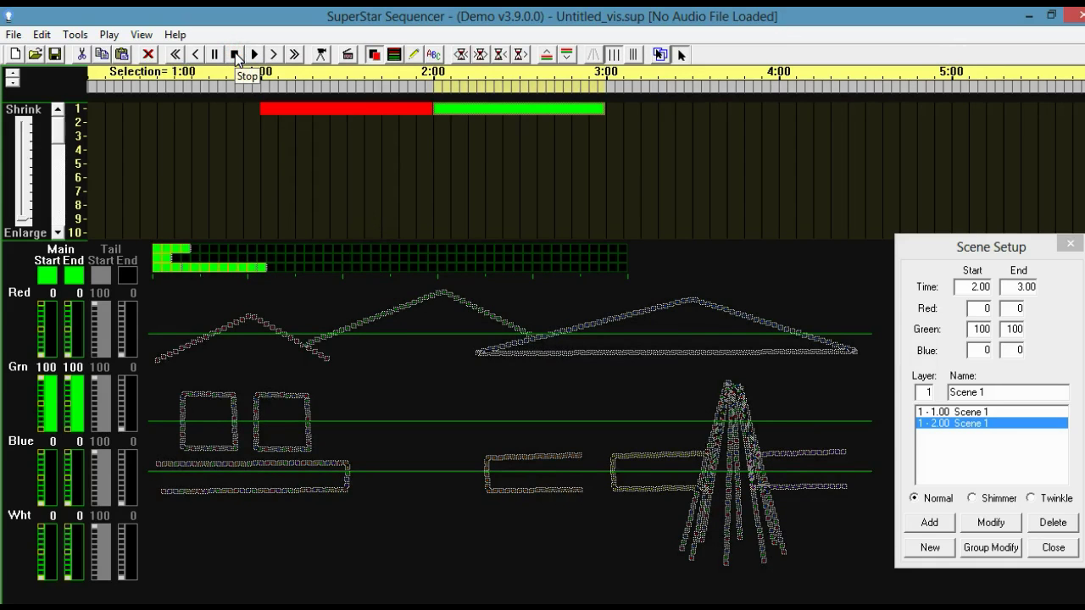
click(235, 54)
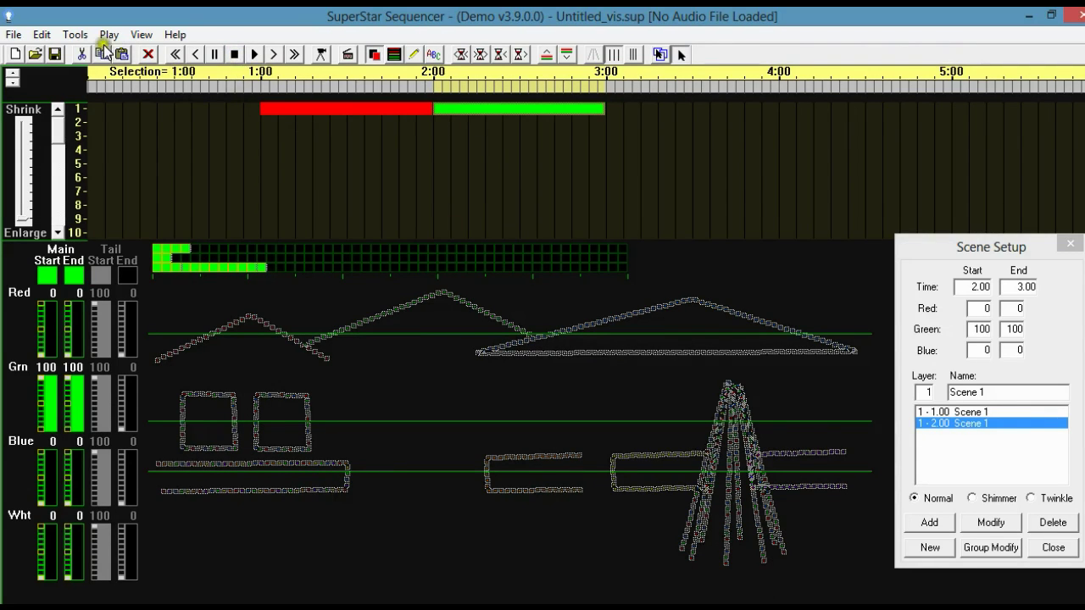
Paste a copy of the green scene on layer 1 starting at 3.00 and recolor its main start and end to blue, applying the change.
click(608, 83)
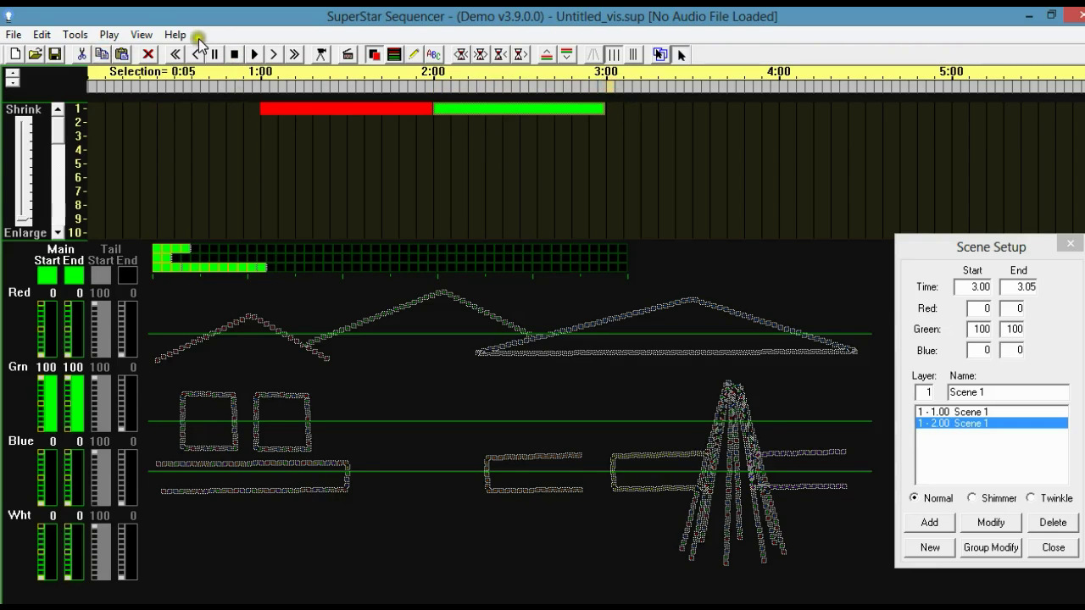
click(121, 53)
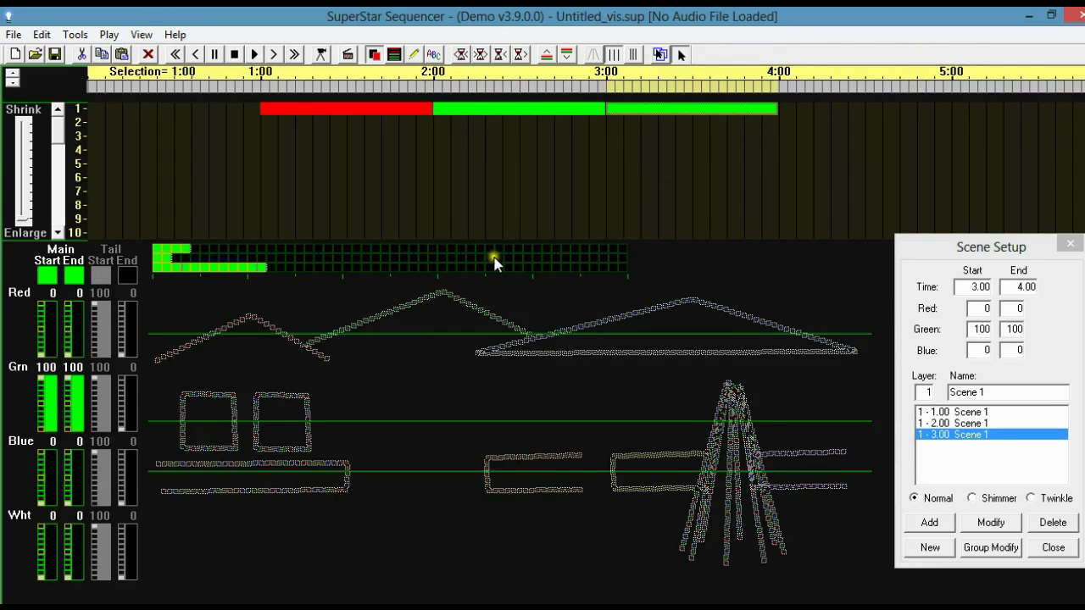
click(60, 249)
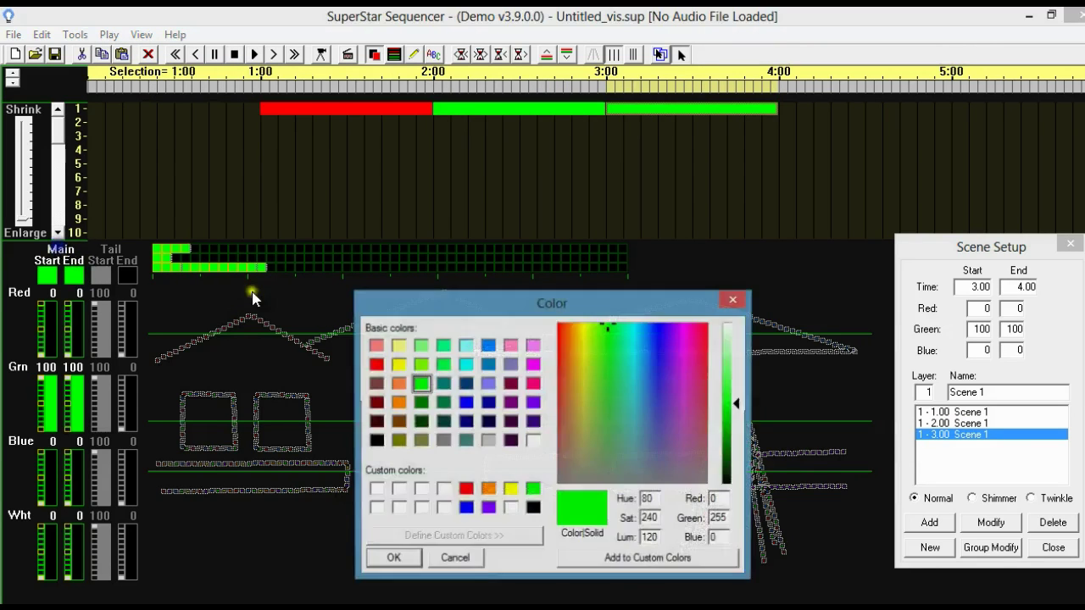
click(467, 402)
click(398, 559)
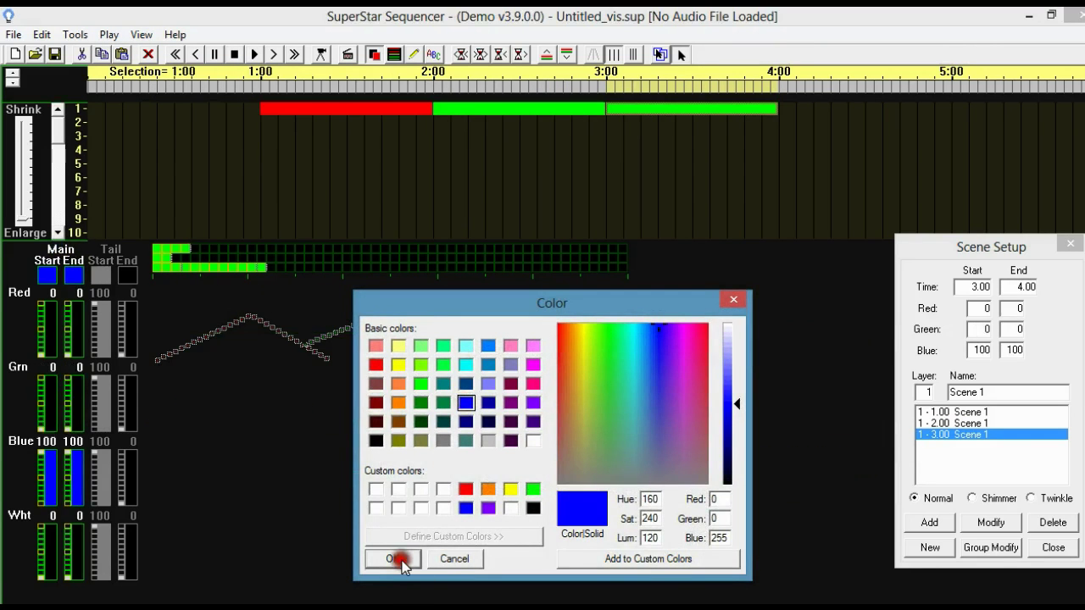
click(981, 517)
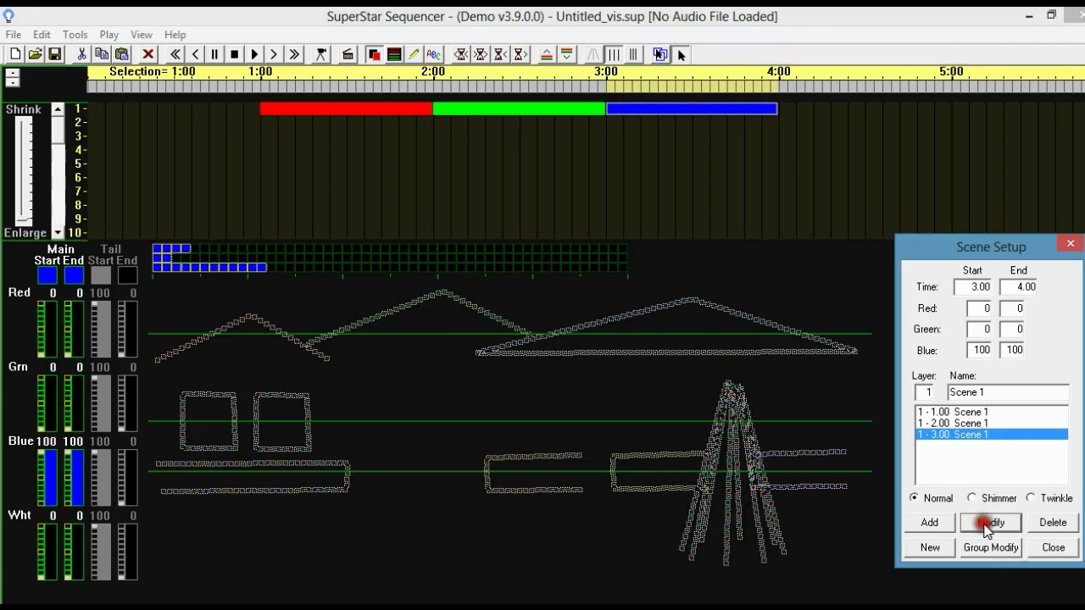
Play the sequence to preview the red, green and blue scenes in a row, and stop the playback.
click(254, 56)
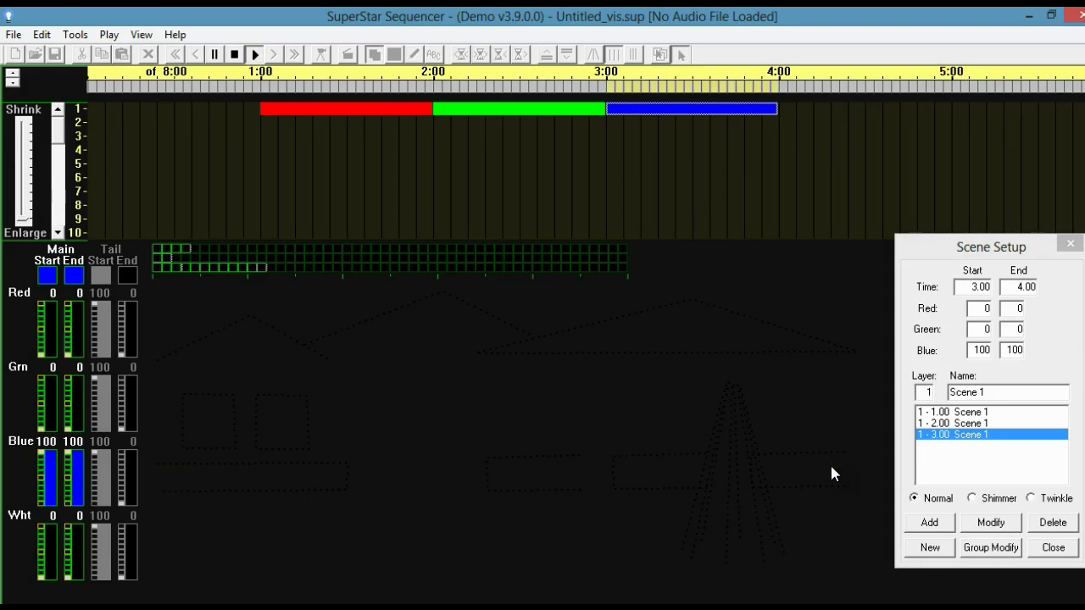
key(space)
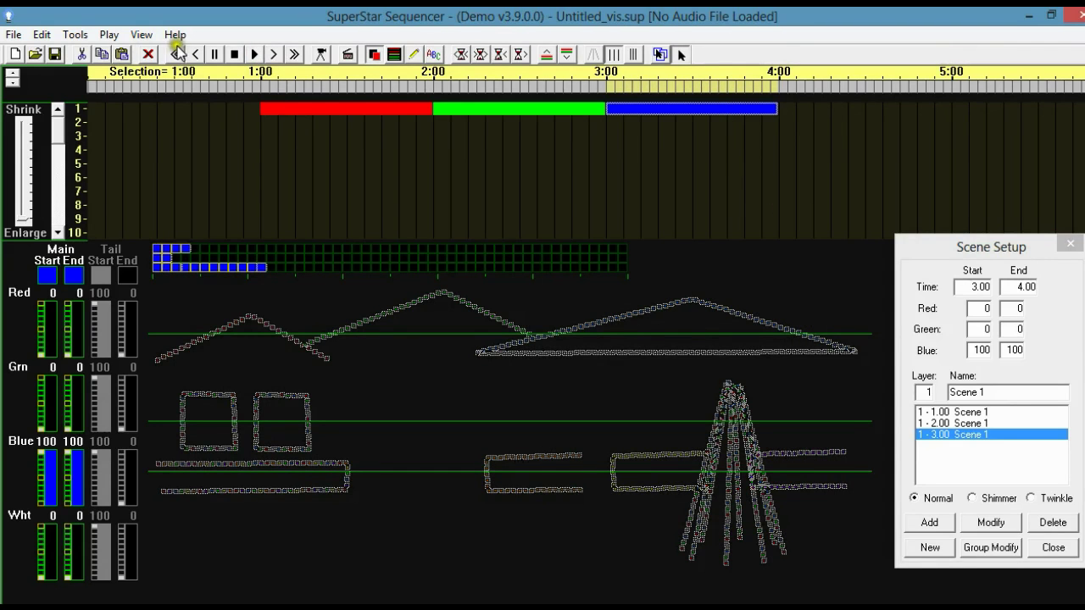
Paste another copy of the scene on layer 1 starting at 4.00, directly after the blue scene.
click(780, 87)
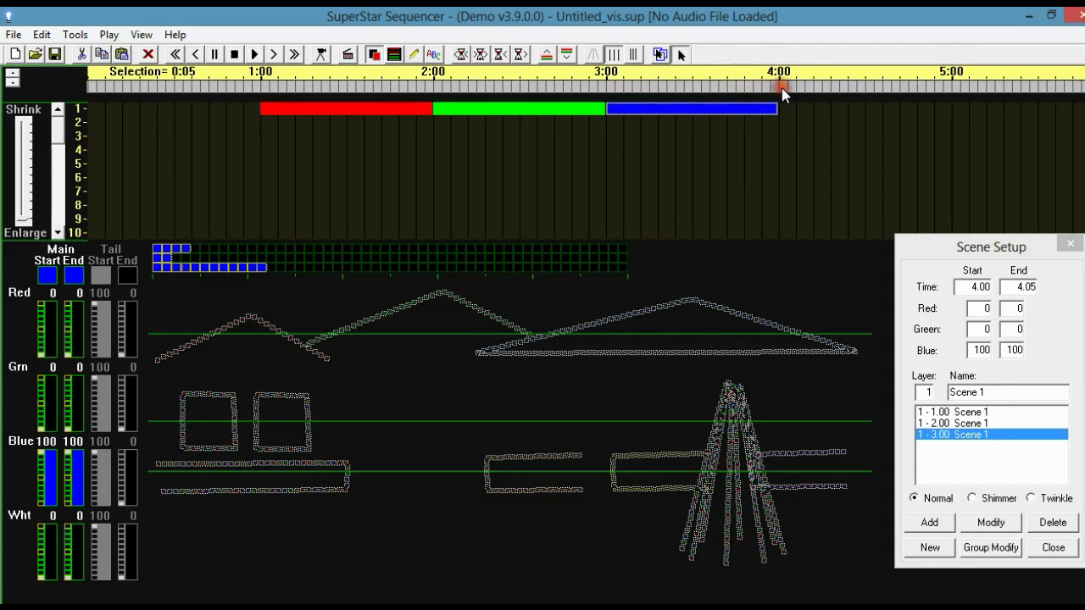
click(122, 55)
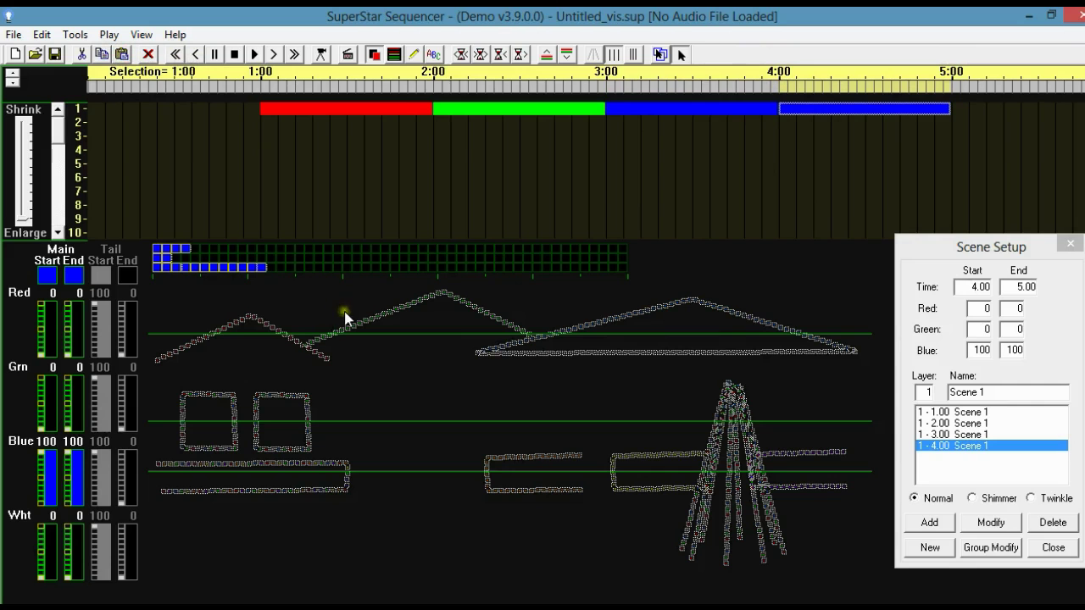
Try setting the main start and end colors of the 4.00 scene to white using red, green and blue at 100.
click(74, 271)
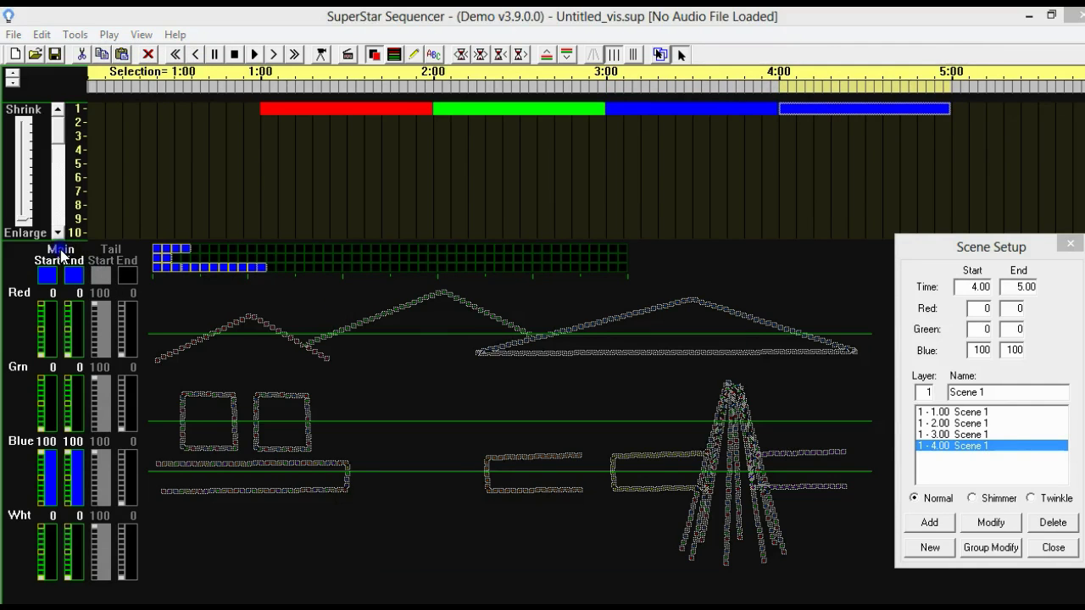
click(533, 440)
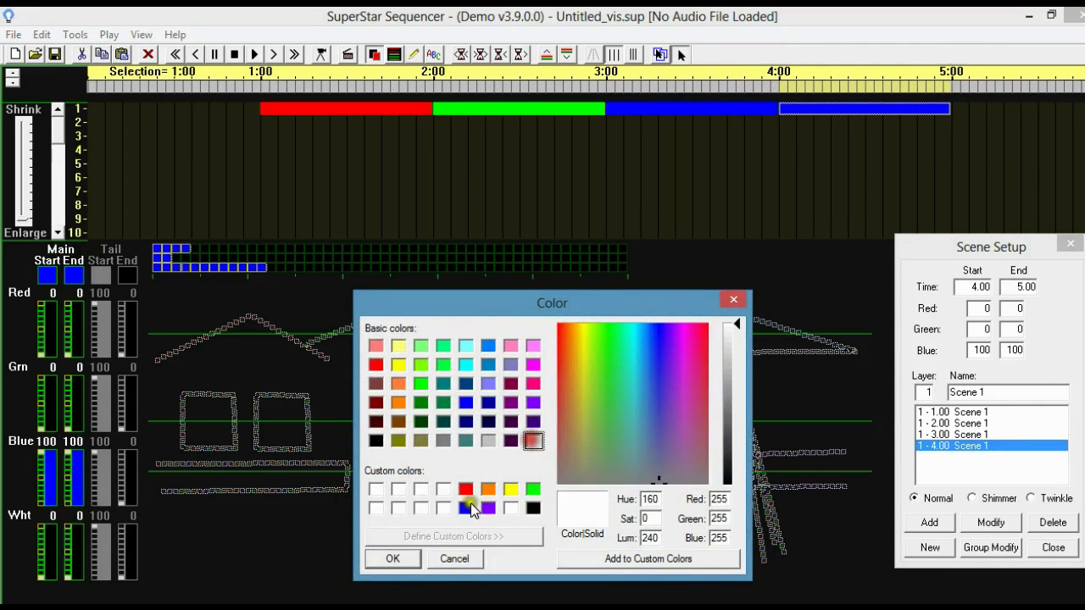
click(394, 560)
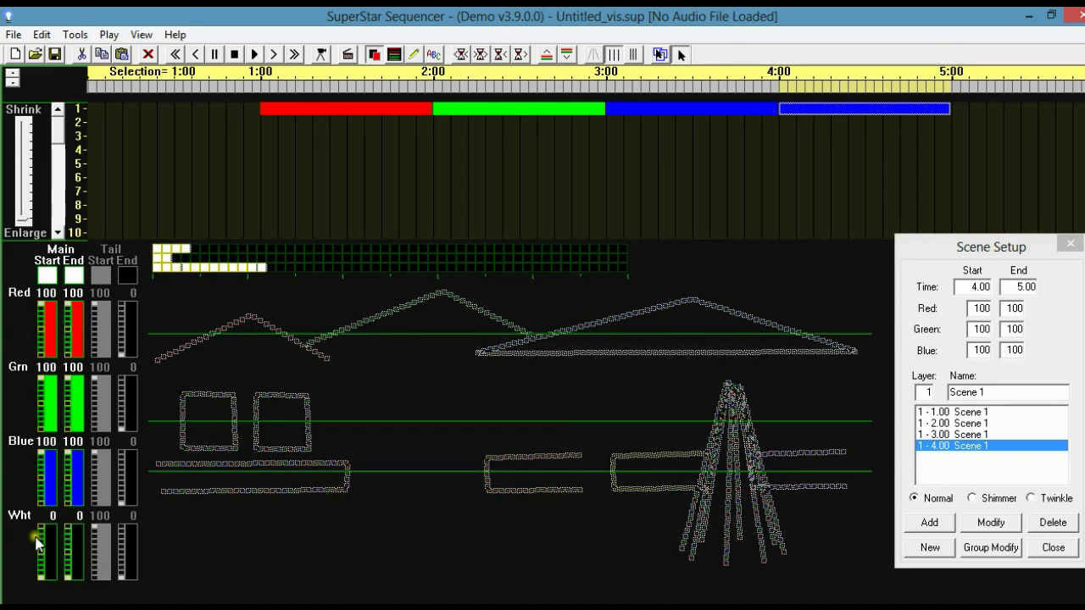
Set the 4.00 scene's main colors to black with the white channel at 100 for start and end, and apply the change.
click(75, 269)
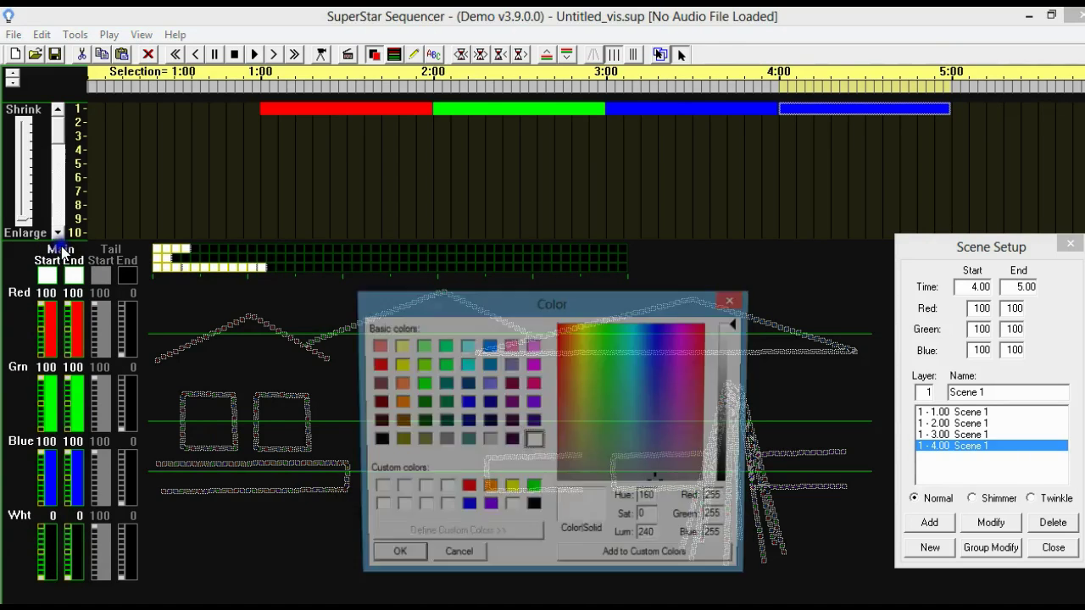
click(532, 507)
click(393, 558)
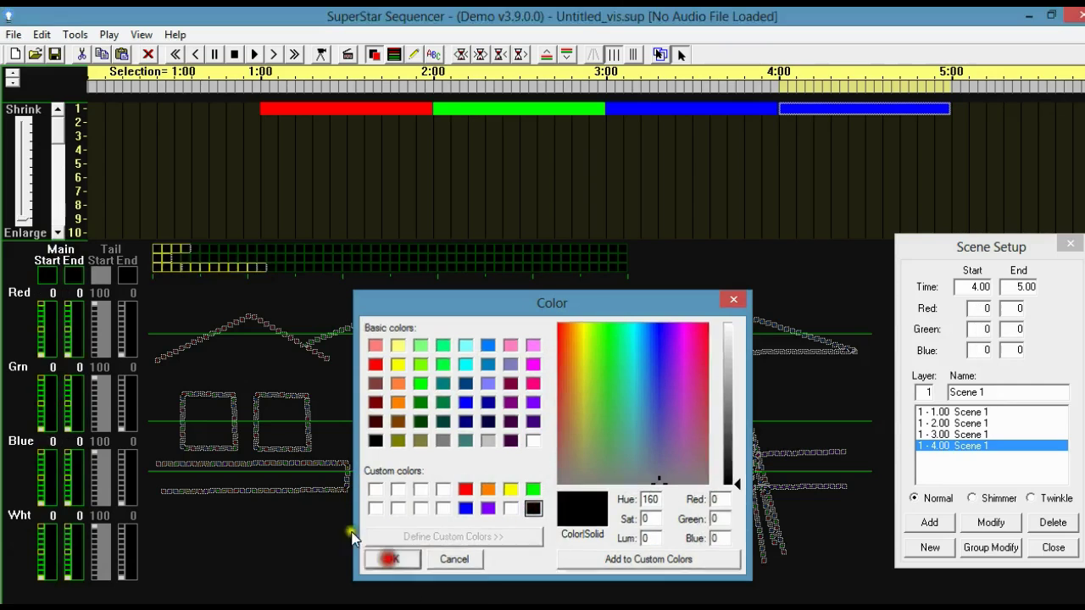
click(45, 526)
click(70, 526)
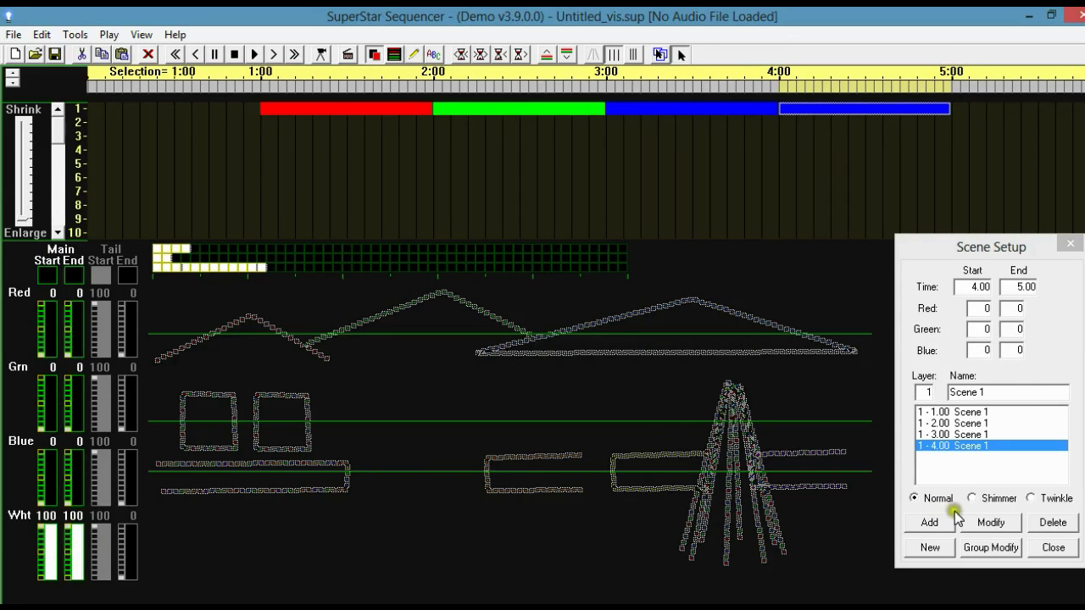
click(990, 523)
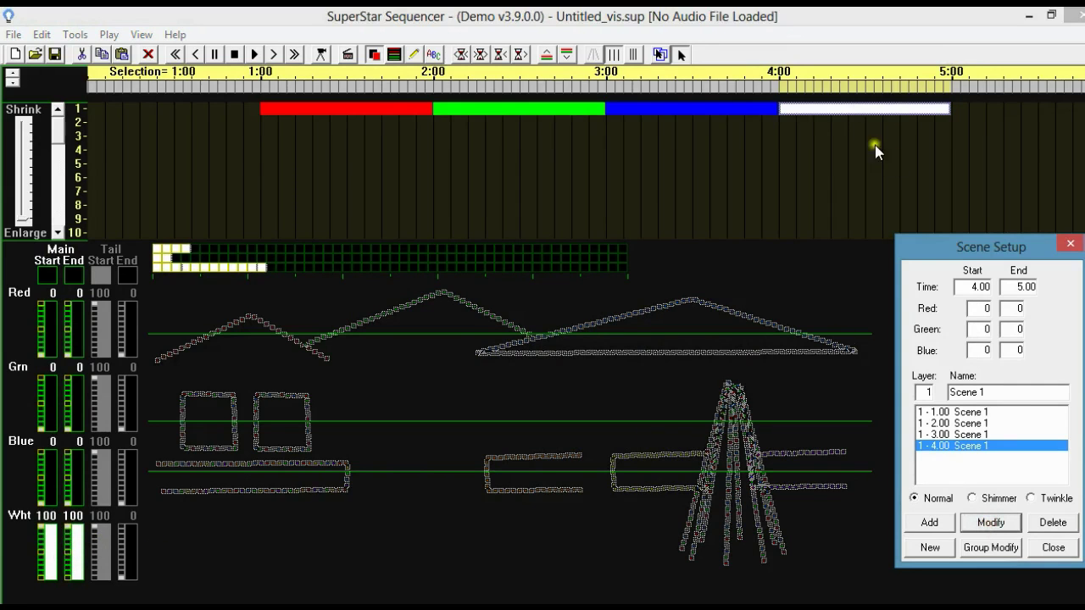
Play the sequence to preview all four scenes from red through white, and stop the playback.
click(254, 55)
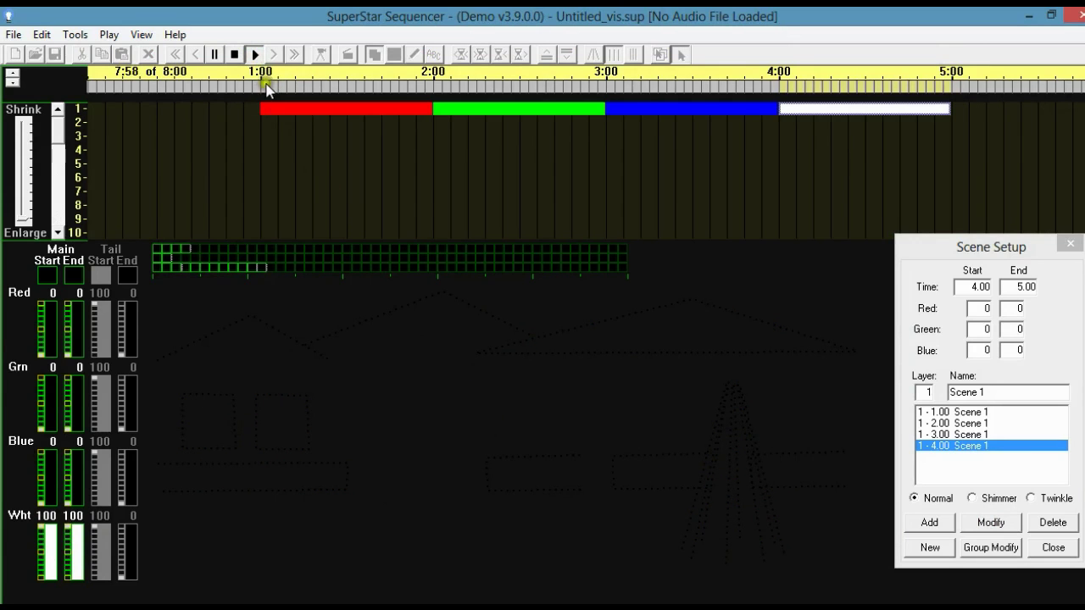
click(236, 54)
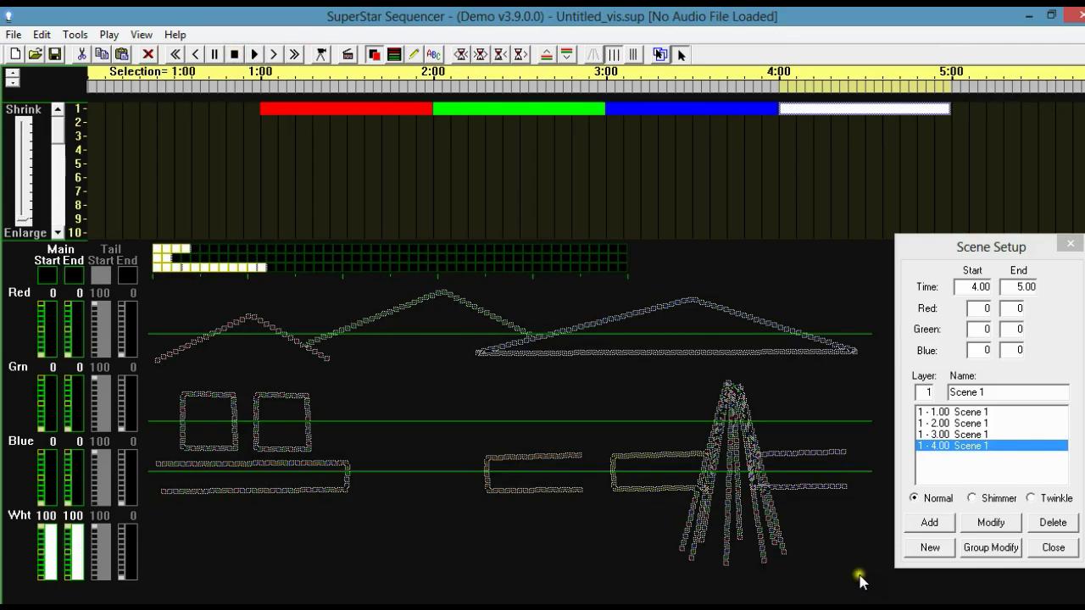
Try limiting the white scene to the horizontal roofline and part of the tree by selecting only those props.
click(809, 108)
mouse_move(724, 351)
mouse_down()
mouse_move(603, 353)
mouse_move(761, 350)
mouse_move(757, 439)
mouse_move(722, 496)
mouse_move(717, 431)
mouse_move(732, 453)
mouse_move(718, 448)
mouse_move(749, 453)
mouse_move(744, 442)
mouse_up()
click(990, 523)
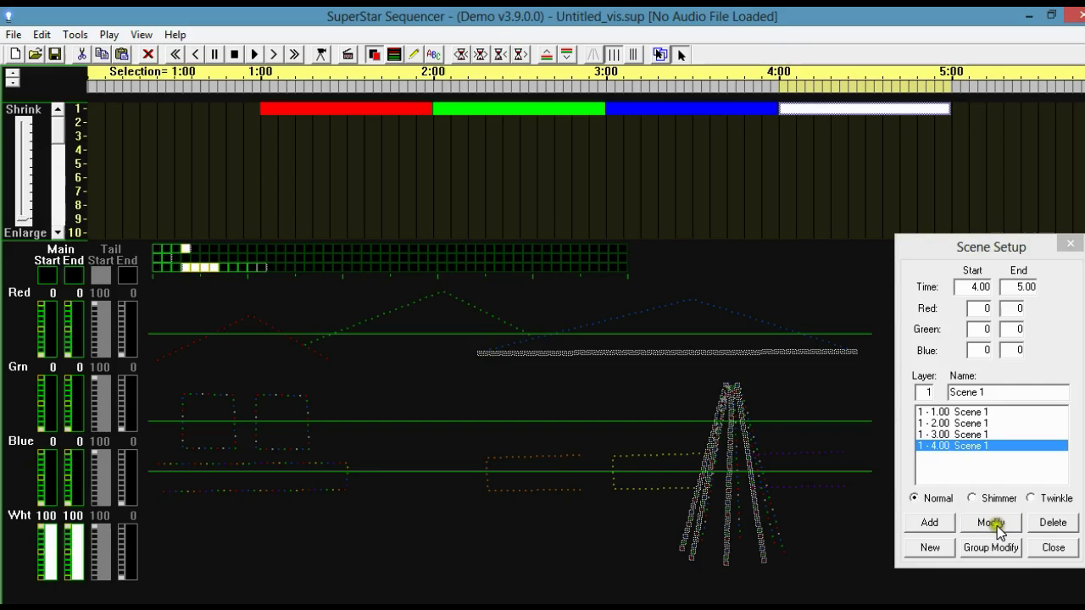
click(349, 109)
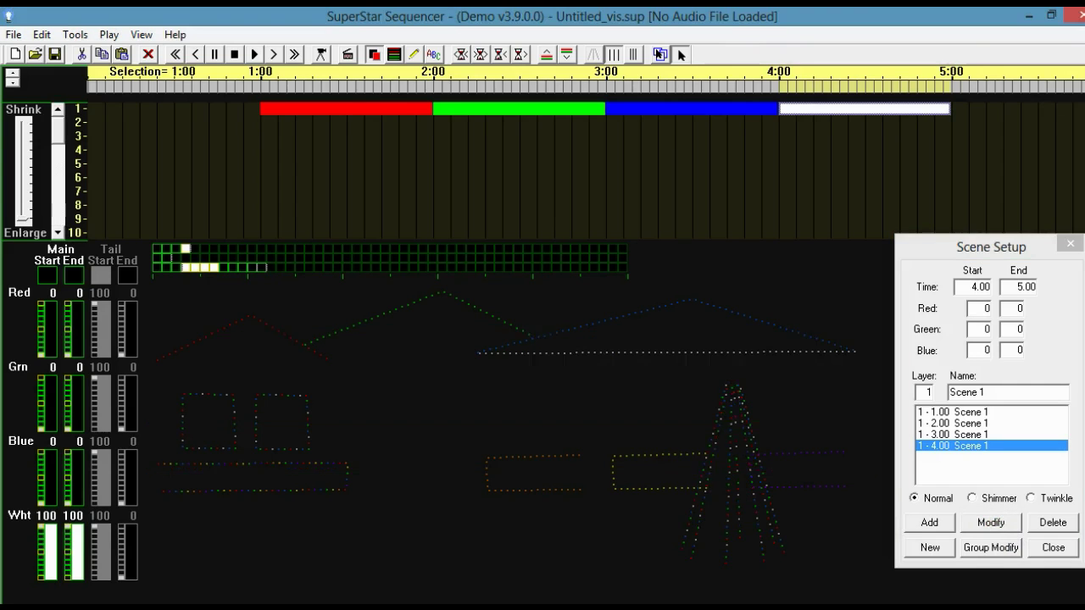
click(254, 53)
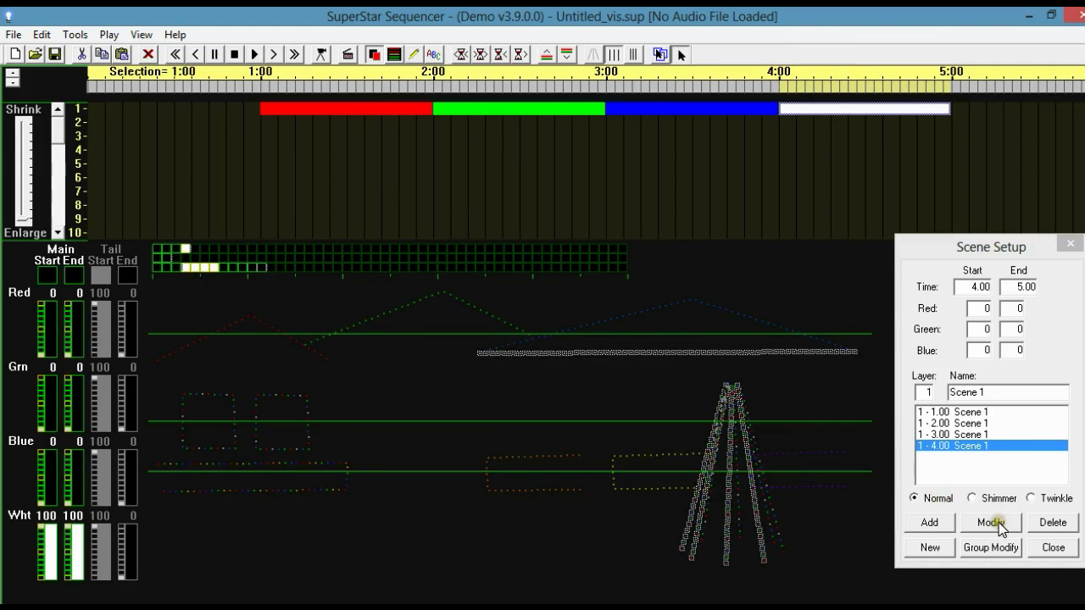
Reselect all the house props for the white scene and apply the change.
click(868, 532)
drag(868, 532, 156, 294)
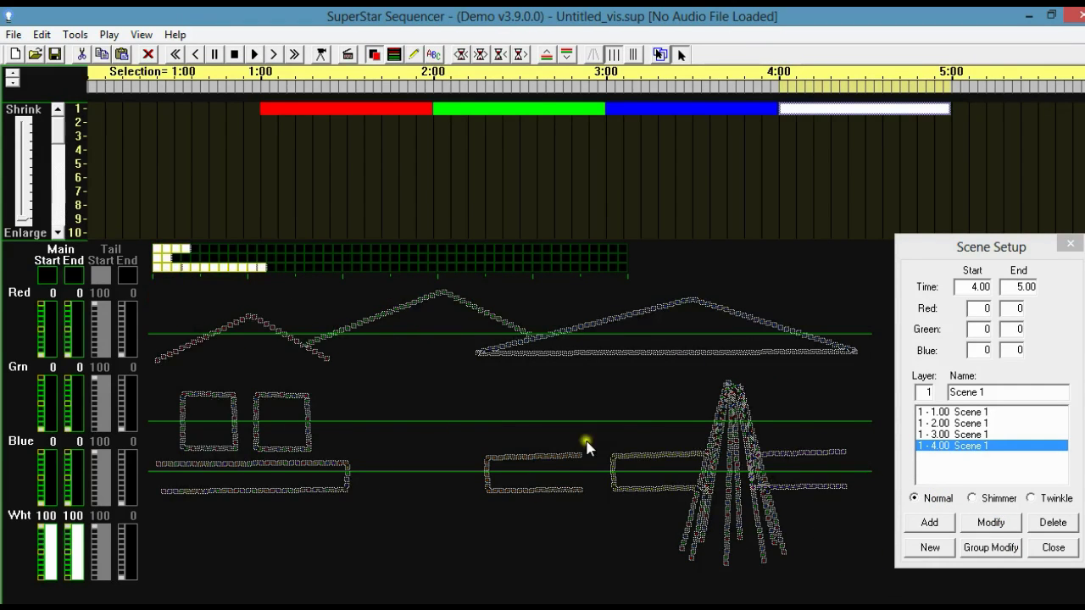
click(990, 522)
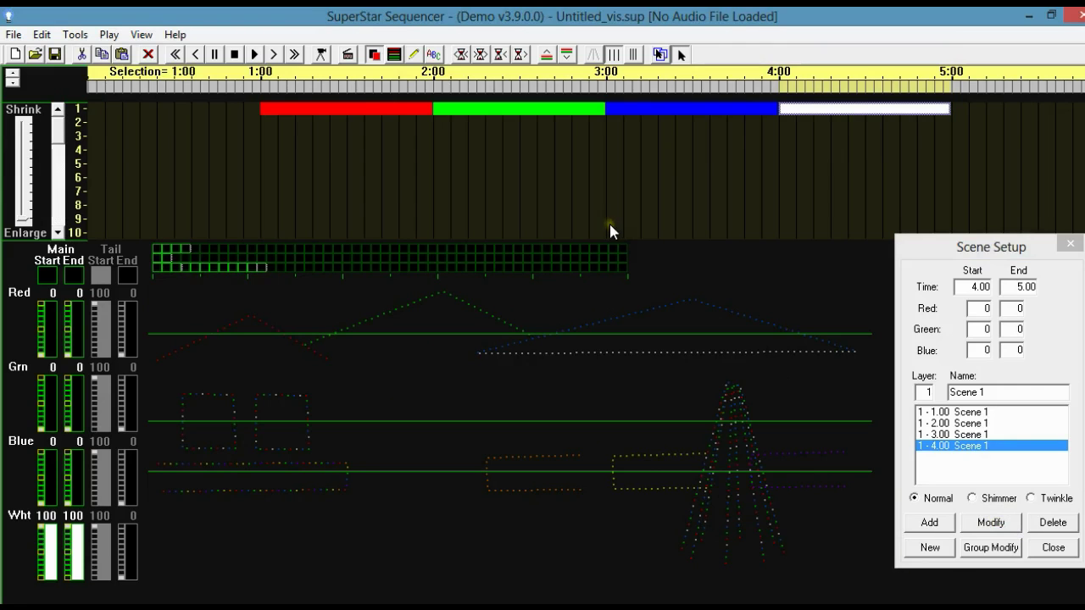
Select all four scenes on layer 1 and set the main end color to black.
click(394, 110)
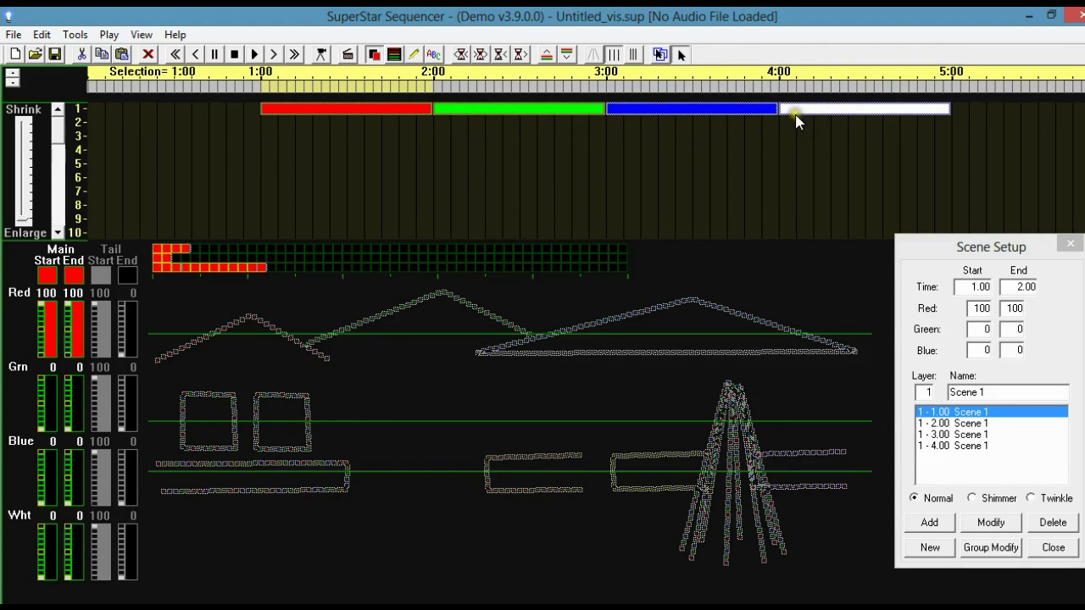
click(76, 282)
click(375, 440)
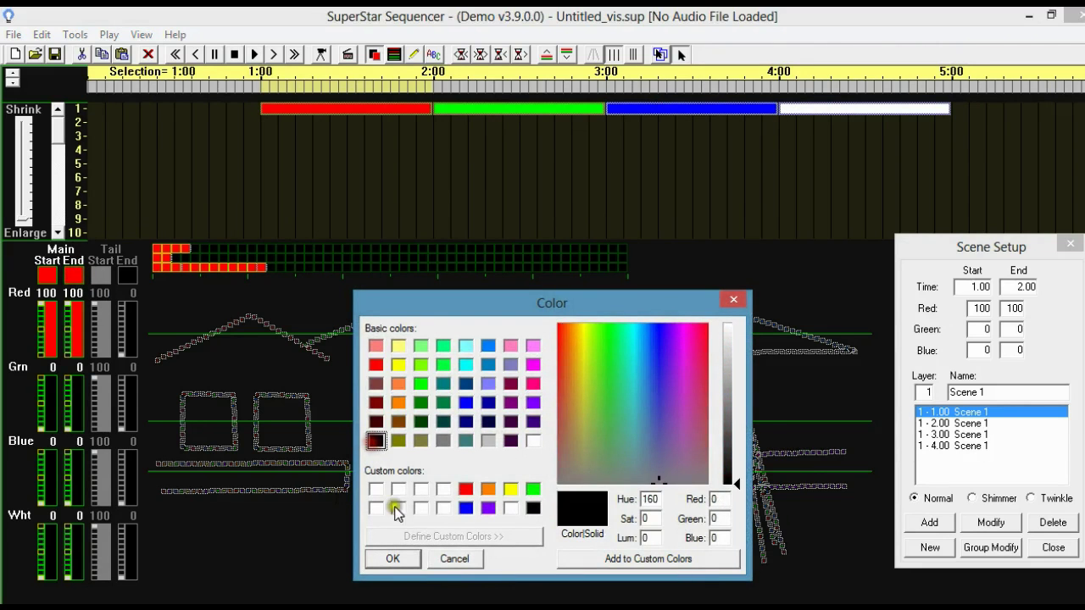
click(397, 559)
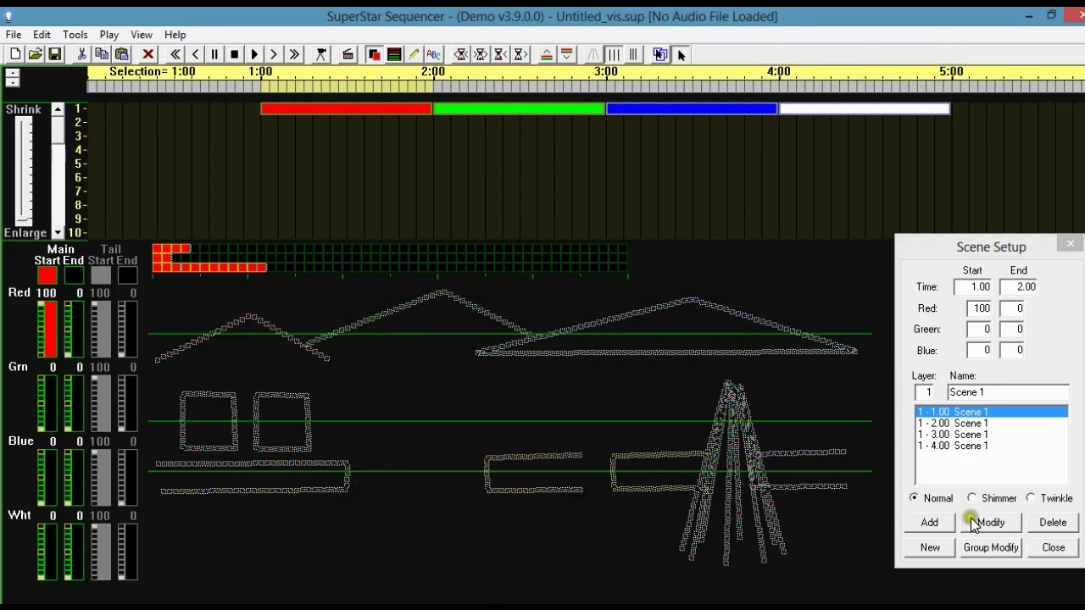
Group-modify the selected scenes with only Modify End Color enabled so each one fades to black.
click(989, 549)
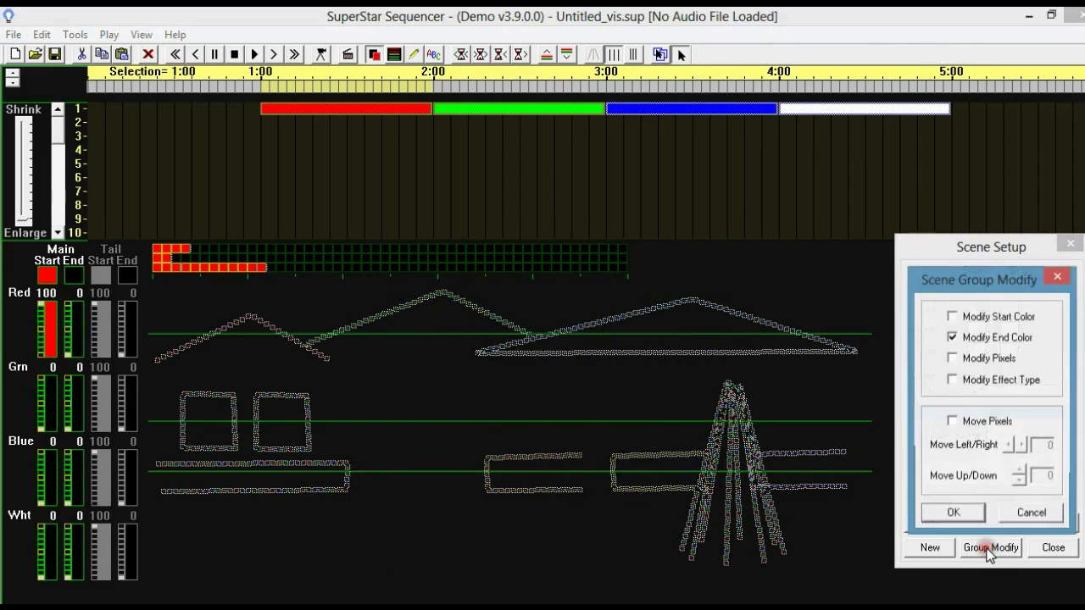
drag(974, 279, 936, 244)
click(915, 303)
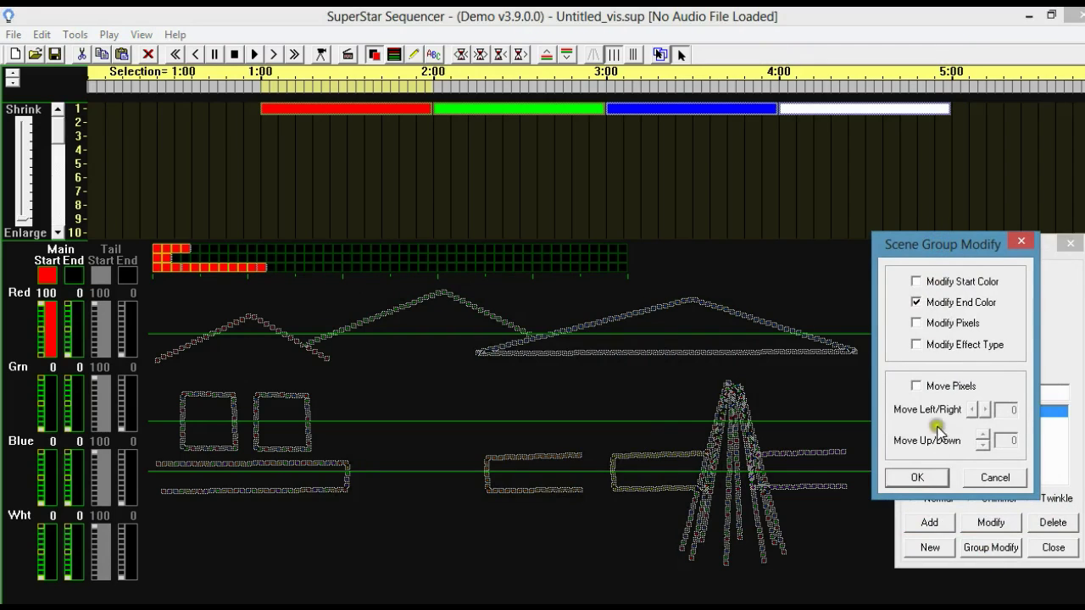
click(919, 478)
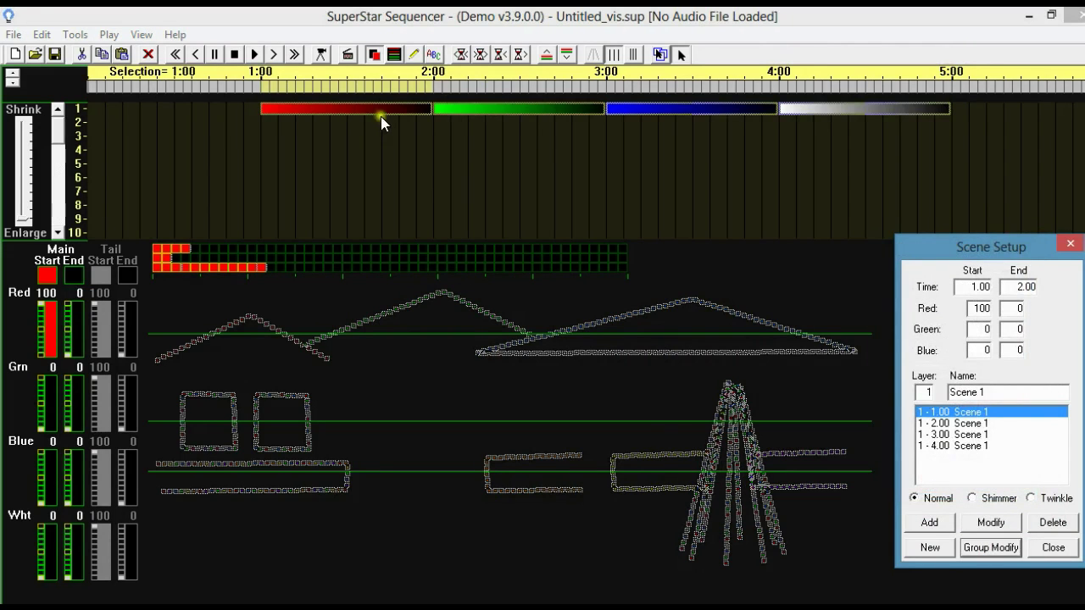
Clear the prop selection, play the sequence to preview the four fading scenes, and stop the playback.
click(855, 368)
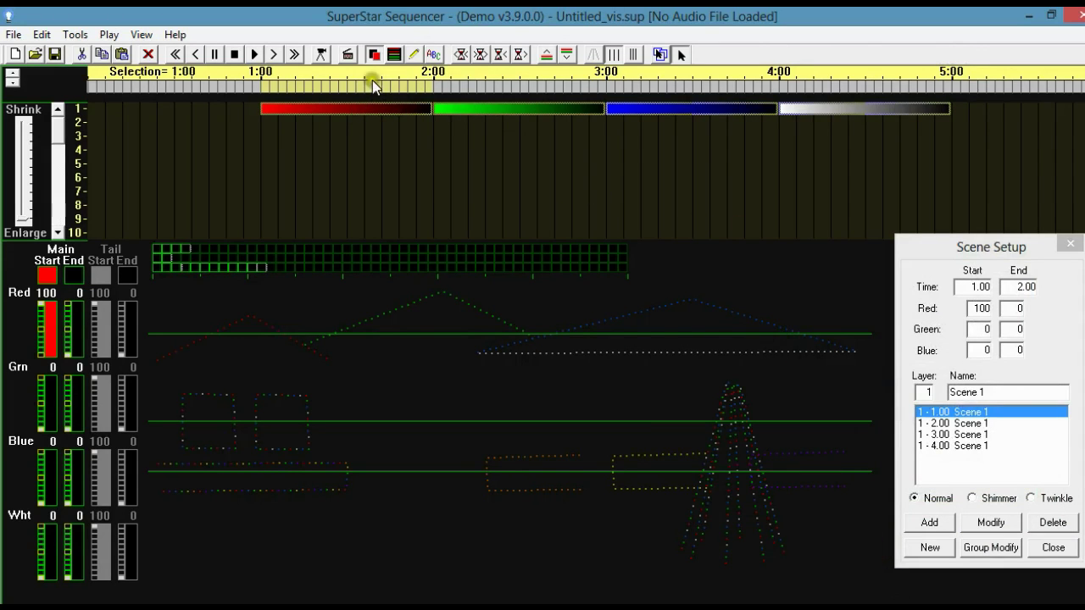
click(254, 54)
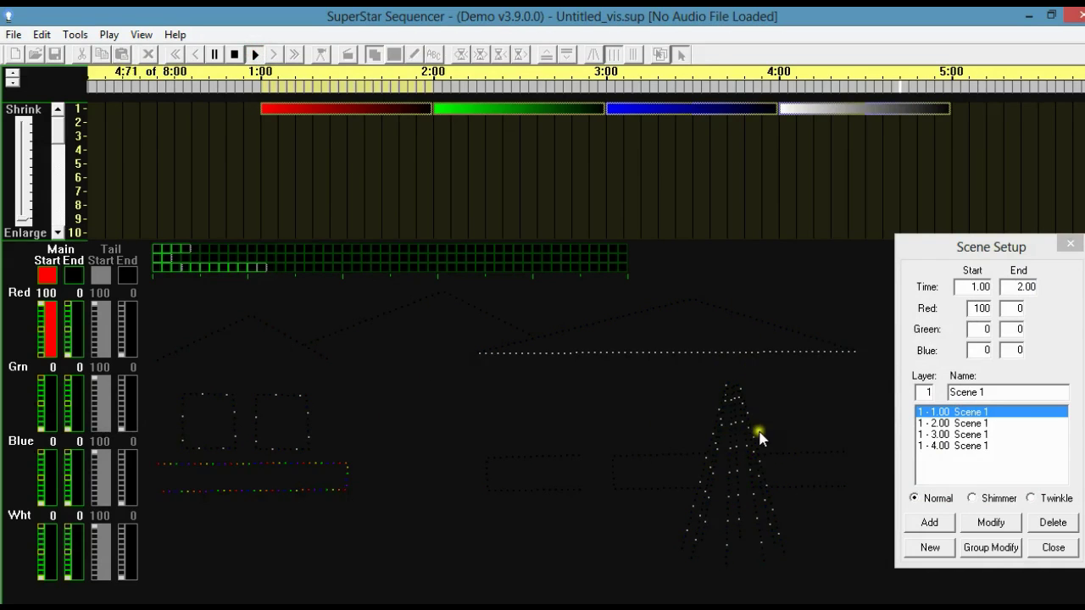
click(241, 56)
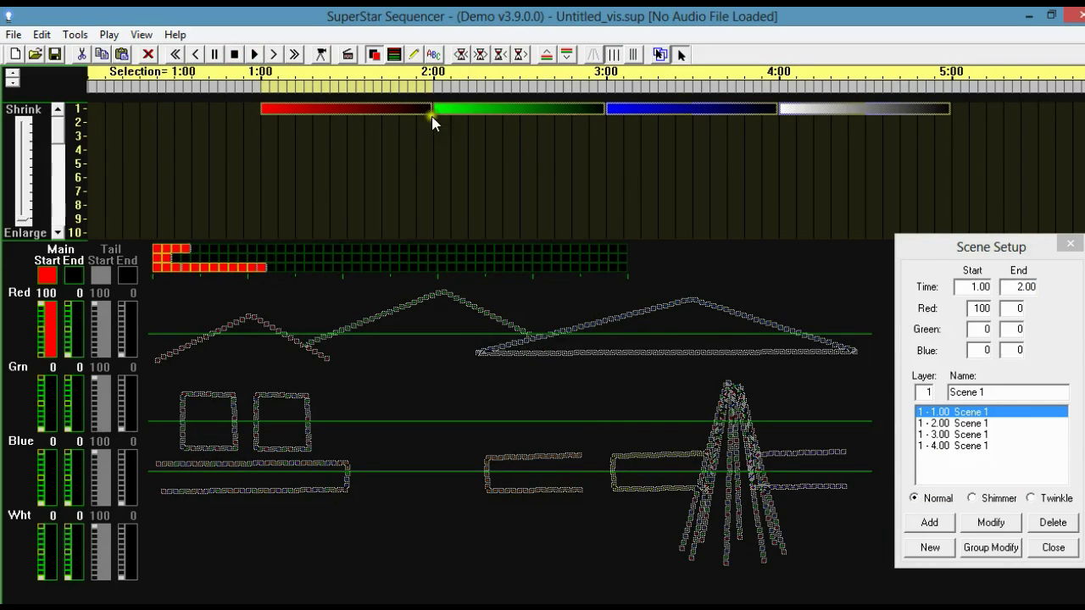
Set the main end color of the red scene at 1.00 to green and apply the modification.
click(373, 109)
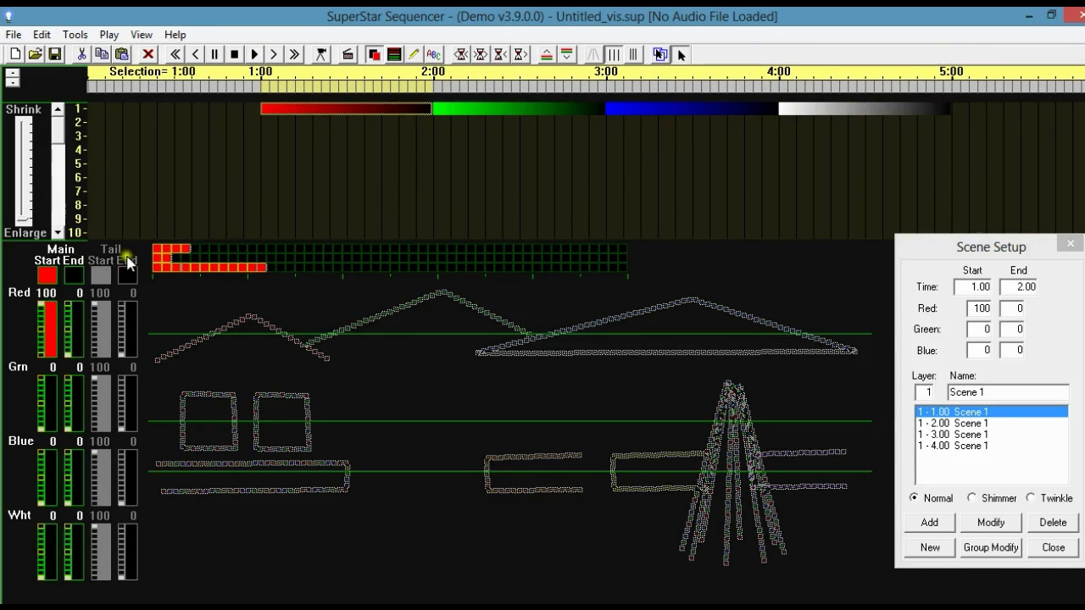
click(73, 276)
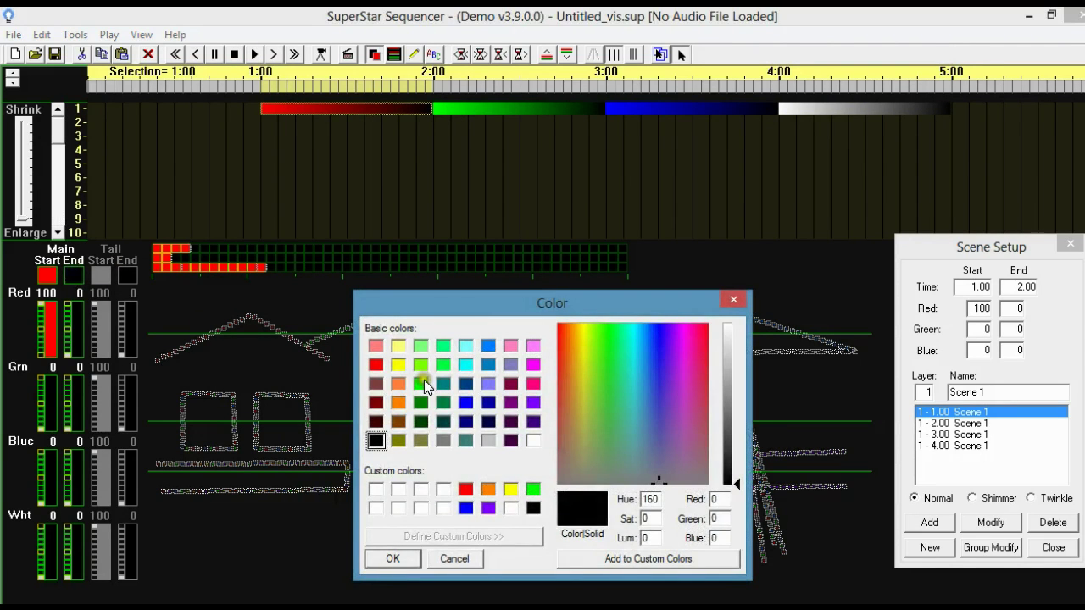
click(424, 388)
click(412, 556)
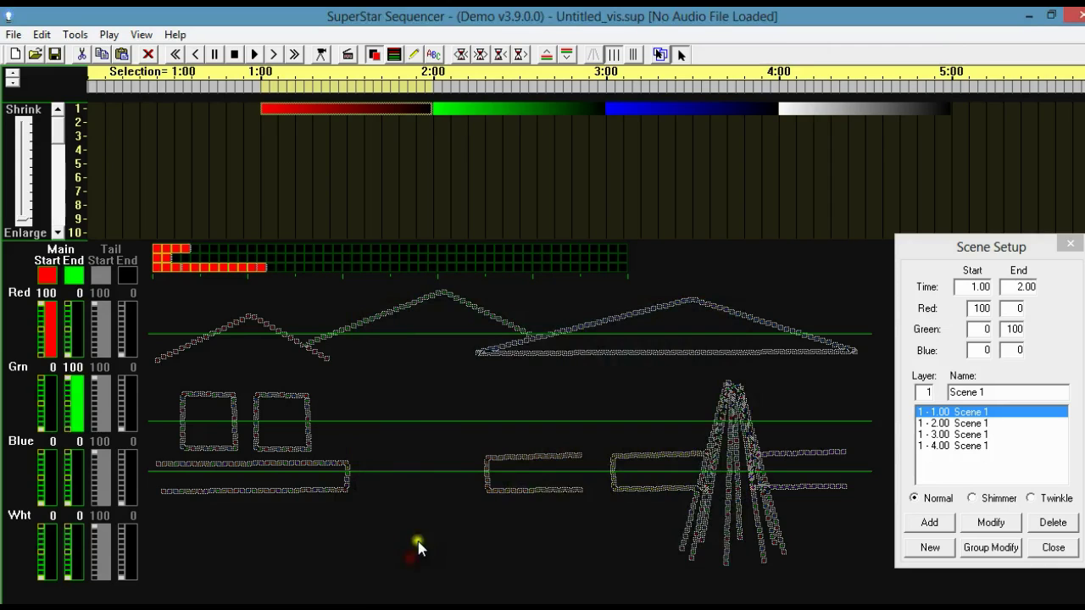
click(983, 523)
Set the main end color of the green scene at 2.00 to blue and apply the modification.
click(492, 111)
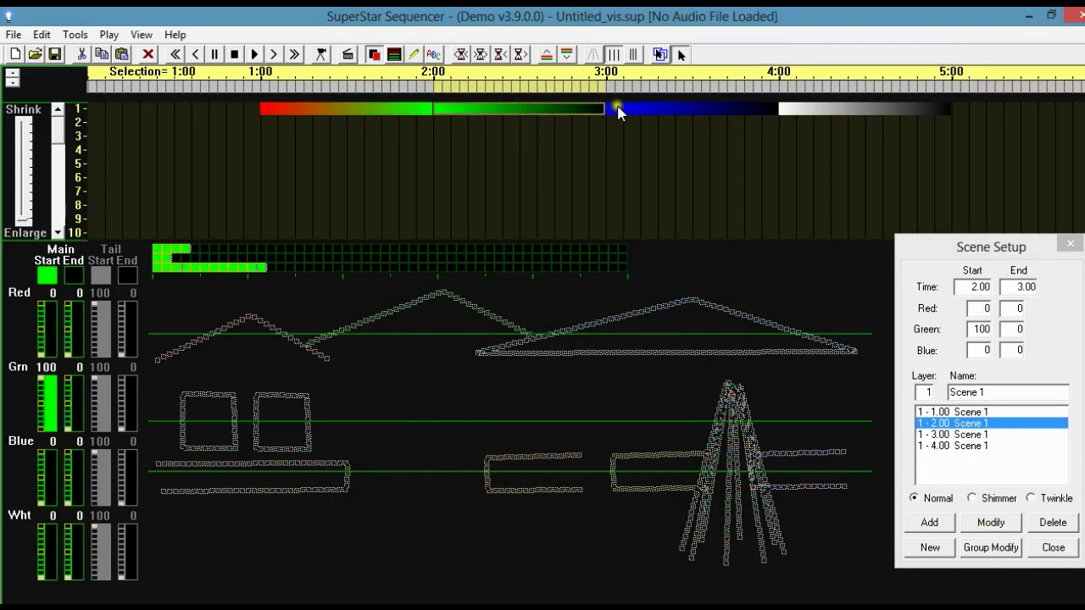
click(73, 274)
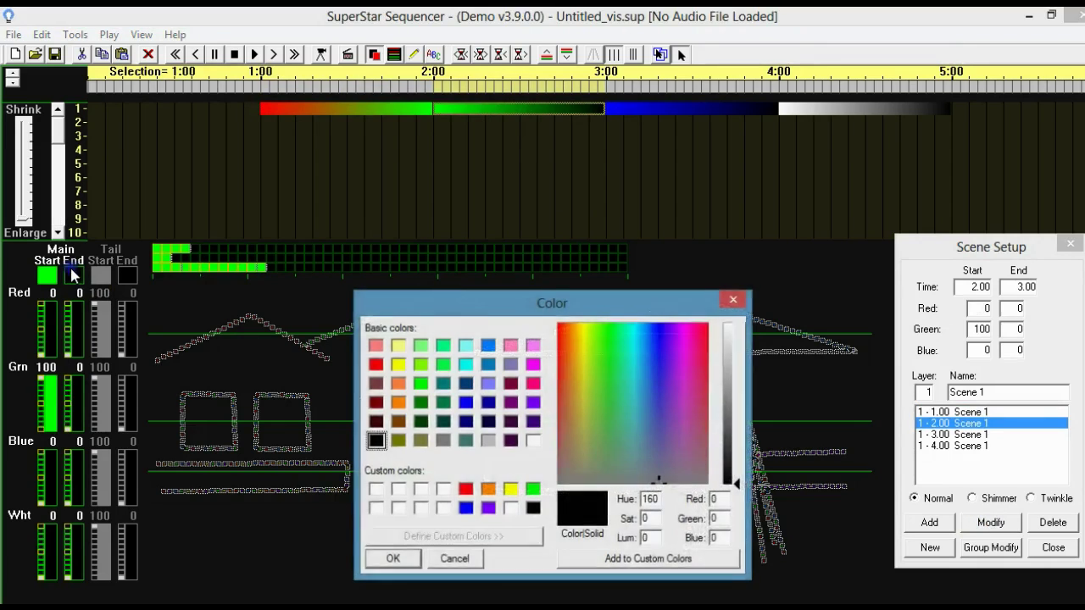
click(467, 402)
click(395, 558)
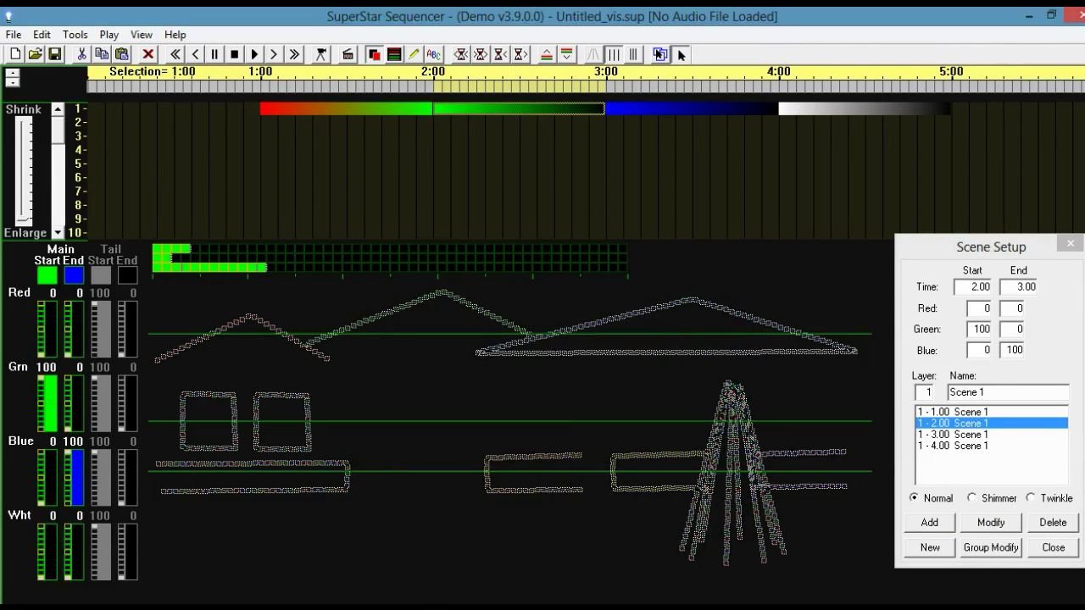
click(973, 521)
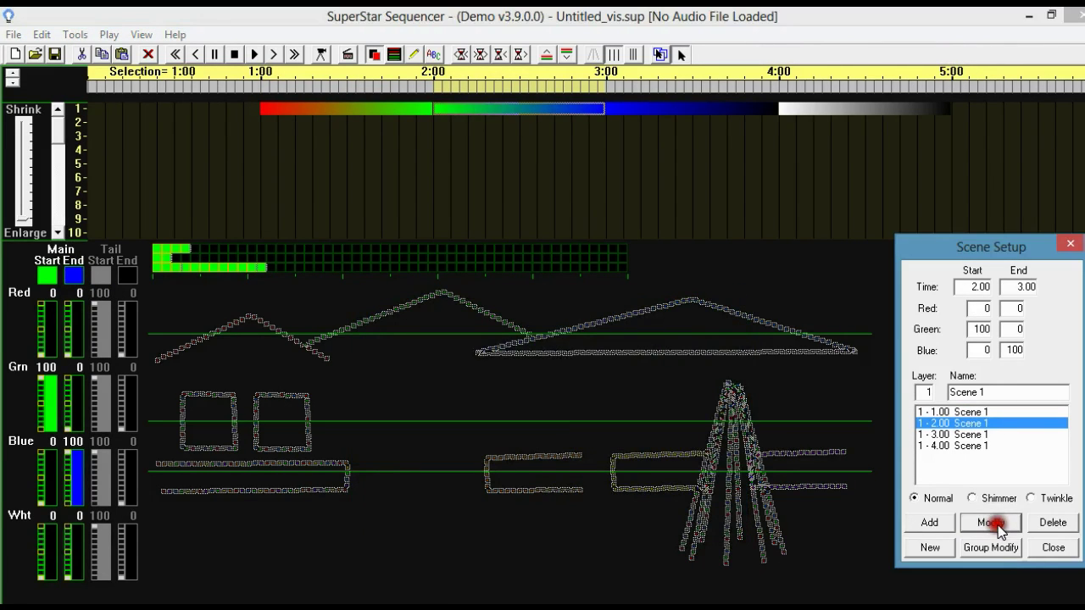
Set the main end white level of the blue scene at 3.00 to 100 and apply the modification.
click(646, 110)
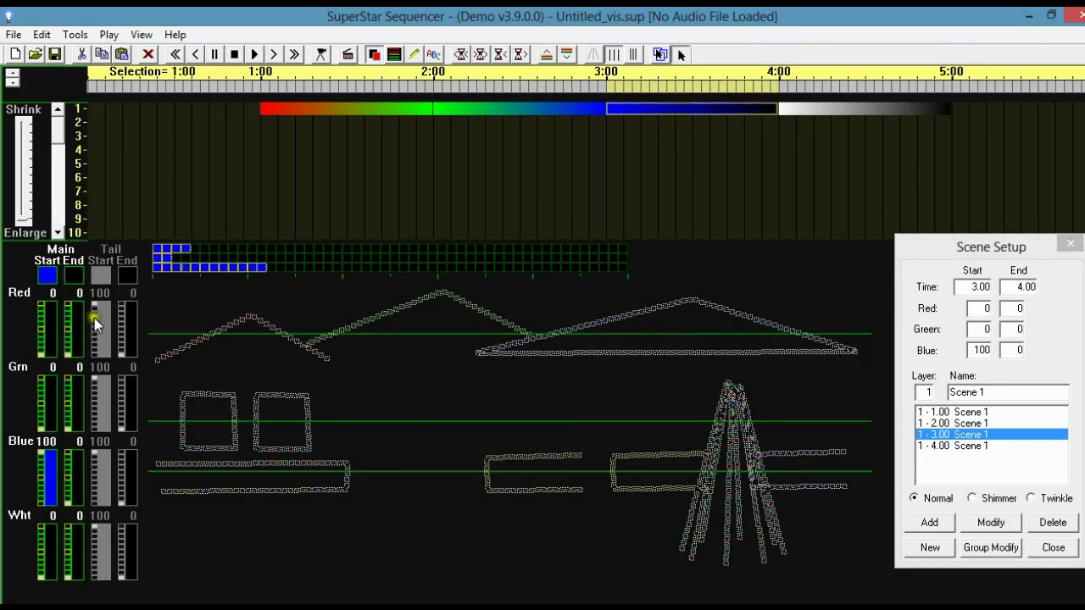
click(72, 532)
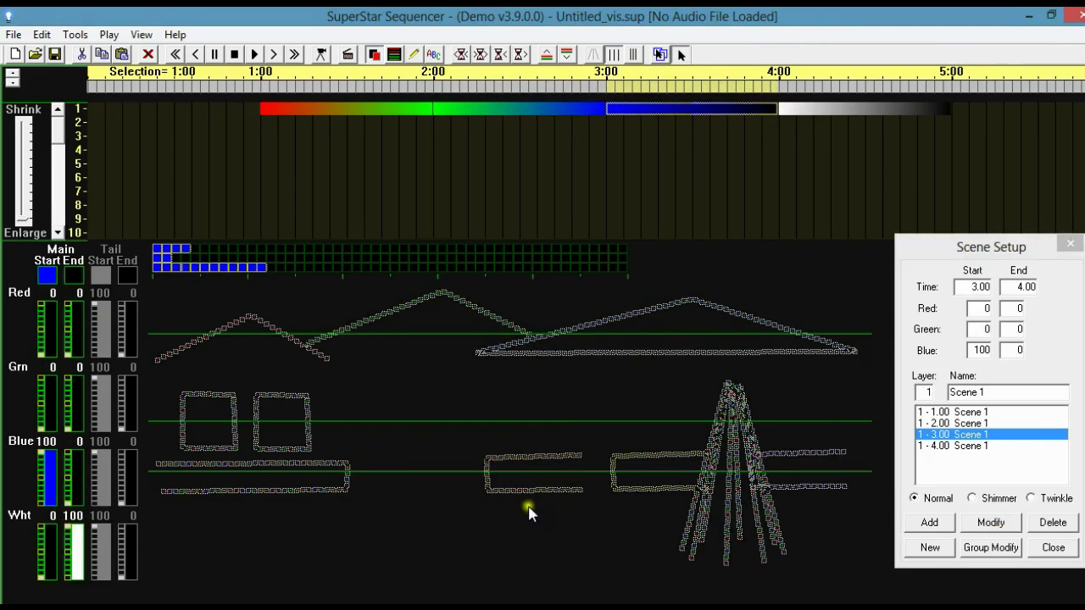
click(990, 523)
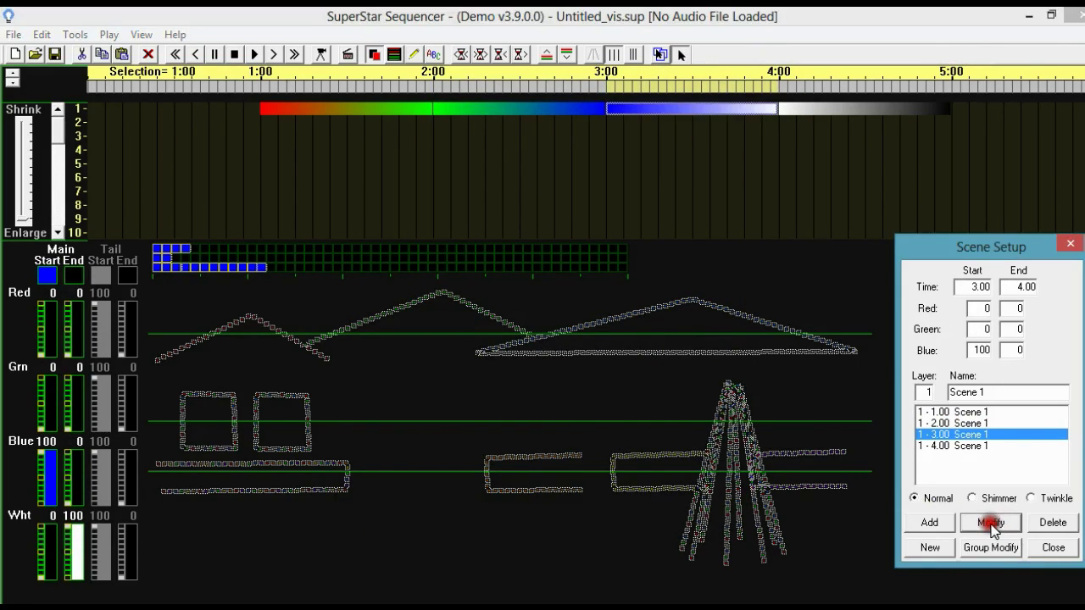
Select the white scene at 4.00, play the sequence to preview the color transitions, and stop playback.
click(835, 109)
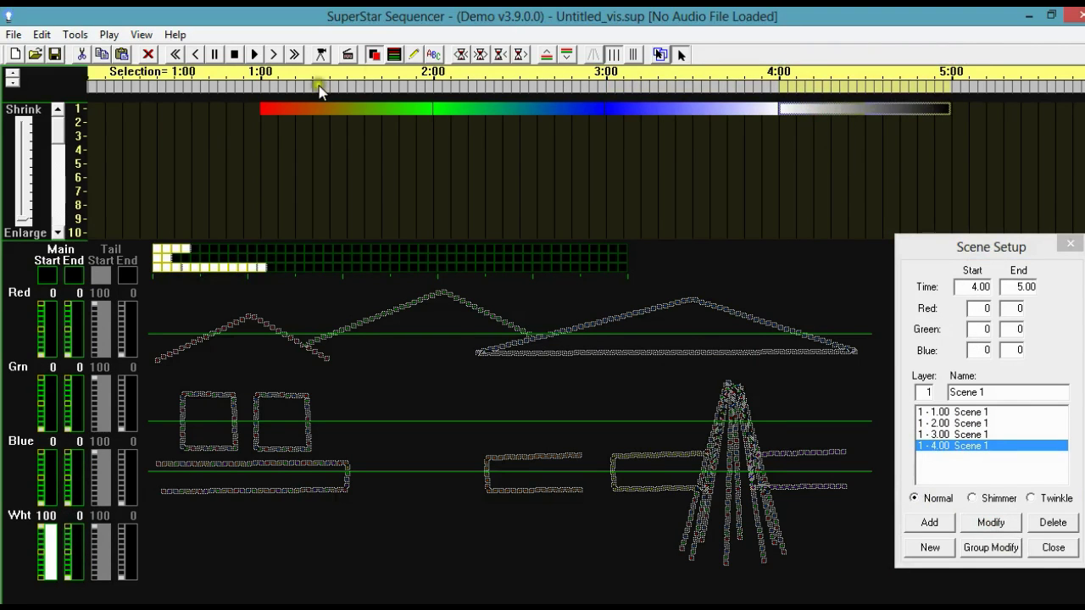
click(254, 54)
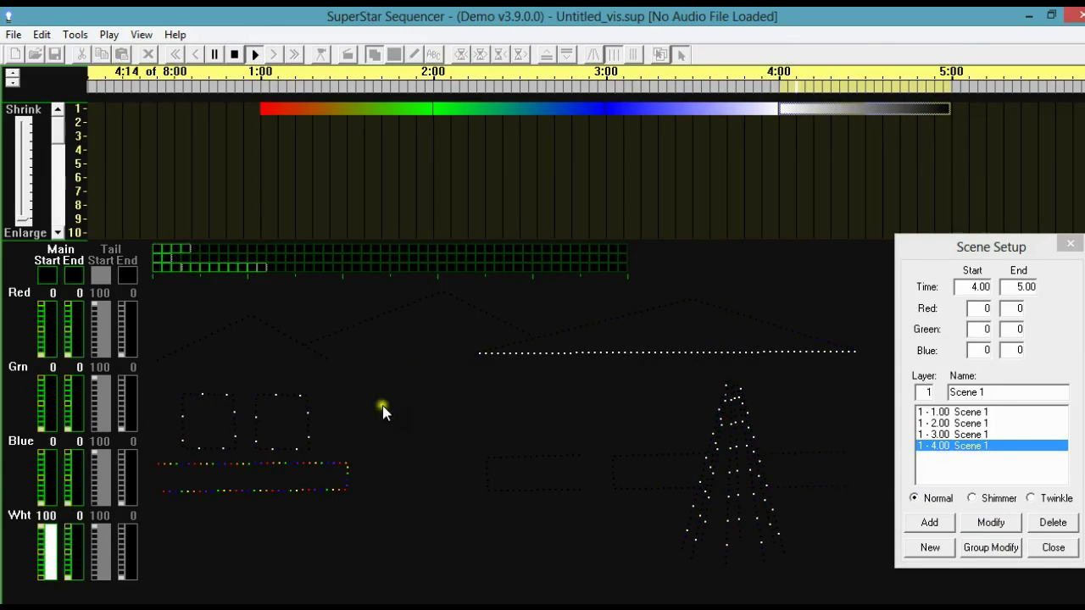
click(236, 53)
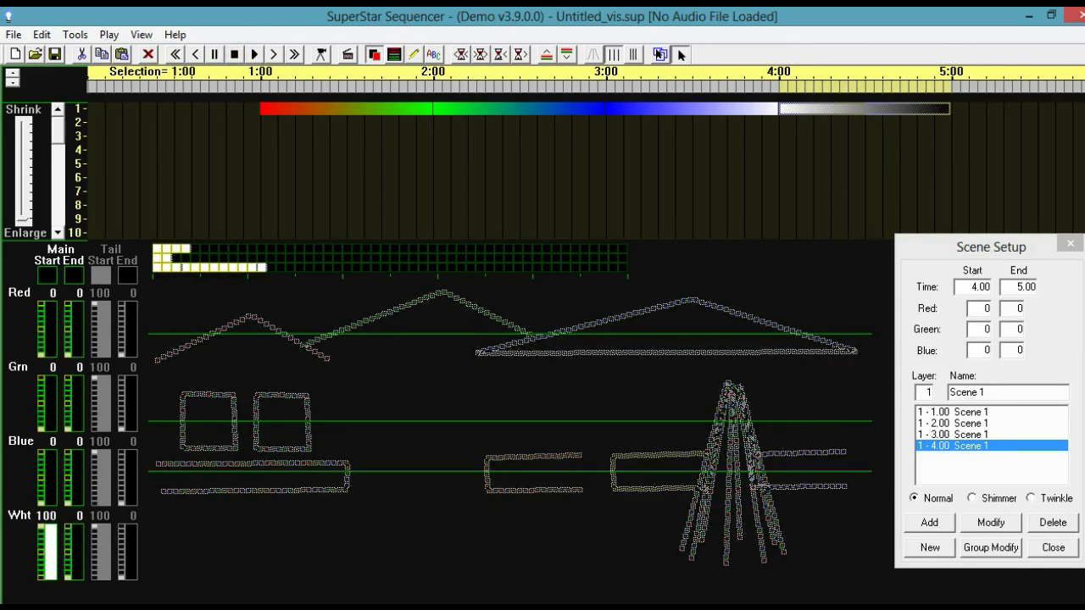
Clear the prop selection, then select the time range 6.00 to 8.00 and all the house props for a new scene.
click(659, 54)
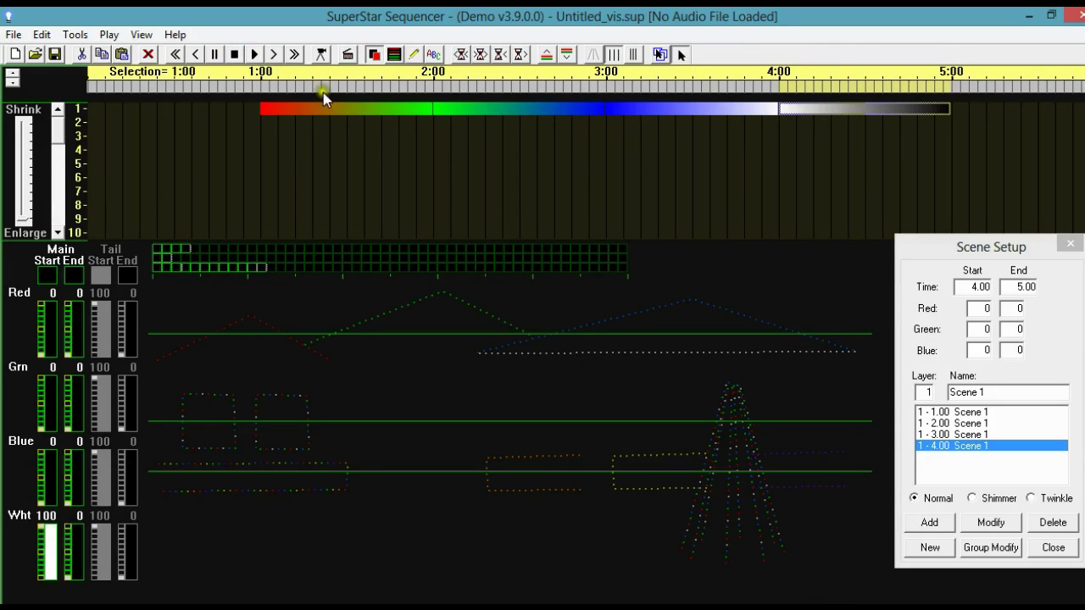
click(273, 54)
click(273, 54)
click(273, 54)
click(273, 54)
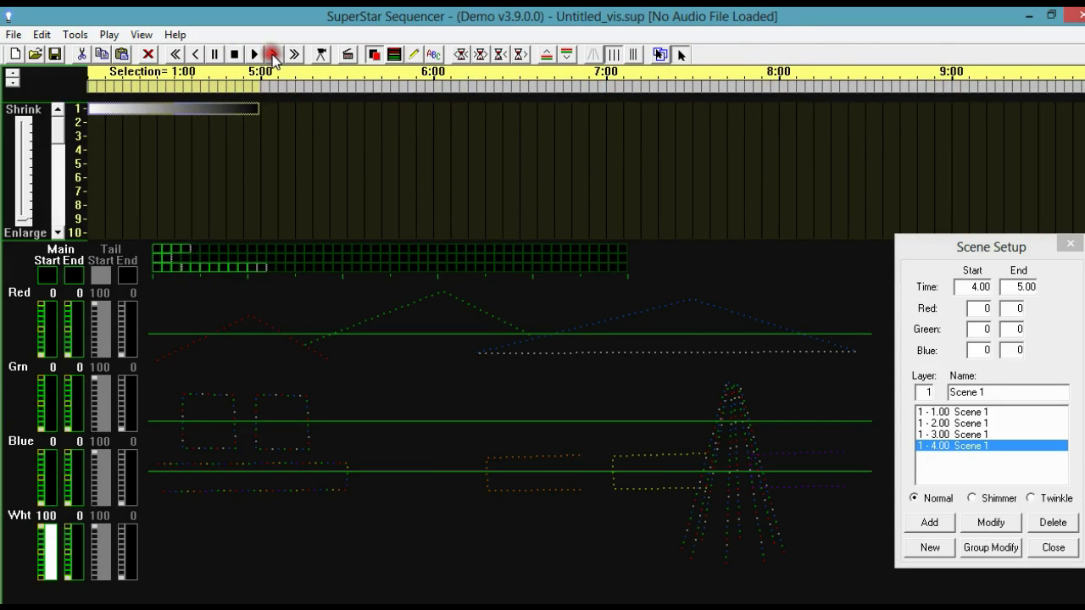
drag(436, 92, 775, 90)
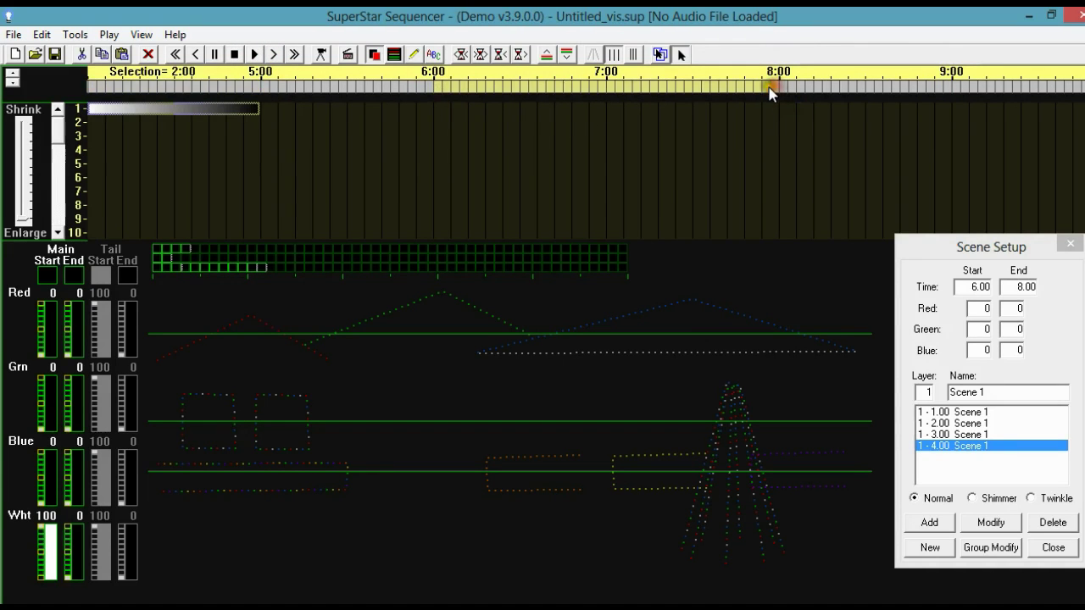
drag(867, 572, 153, 295)
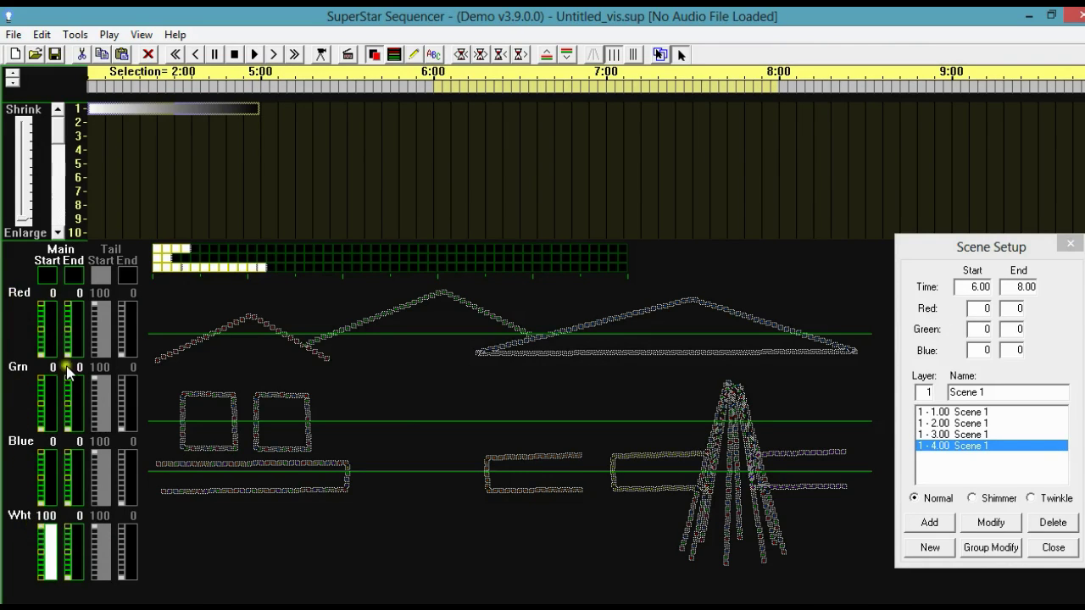
Set the main start and end levels of red, green, blue and white to 100 and add the scene.
click(71, 532)
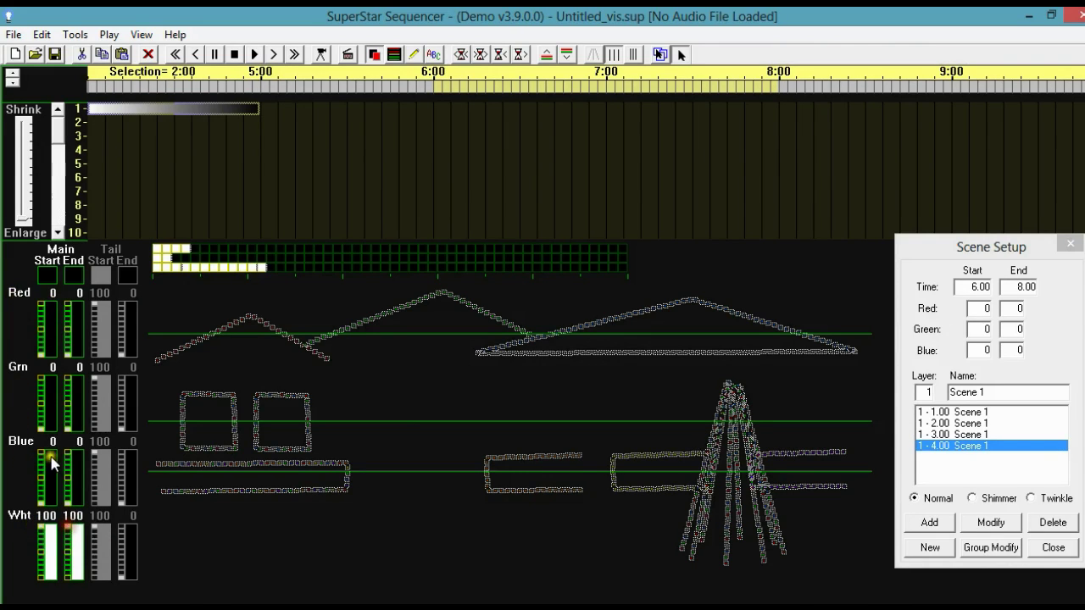
click(45, 458)
click(66, 451)
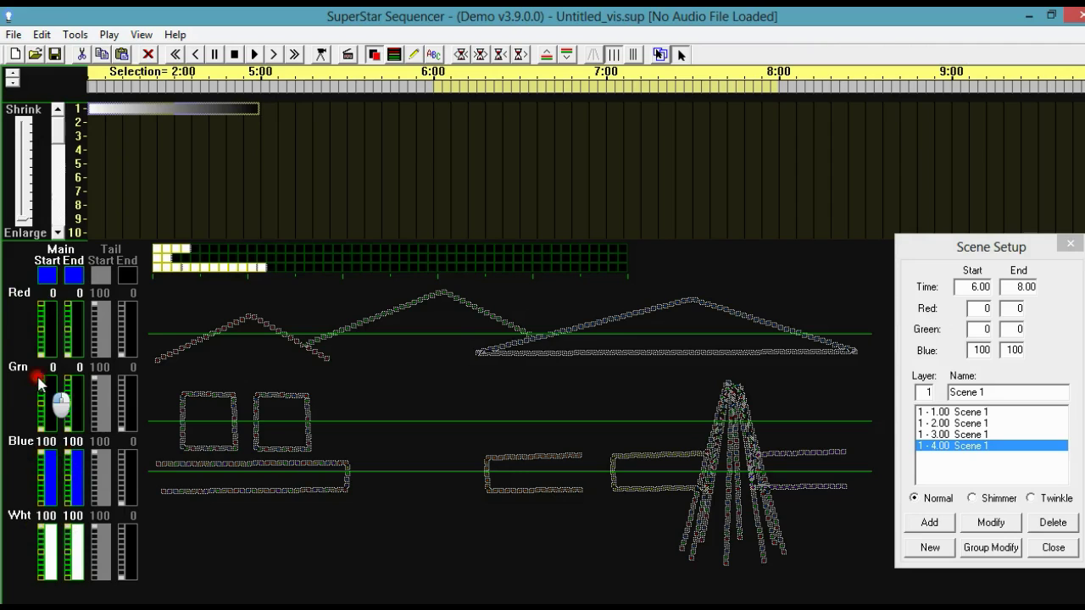
click(45, 380)
click(73, 379)
click(39, 305)
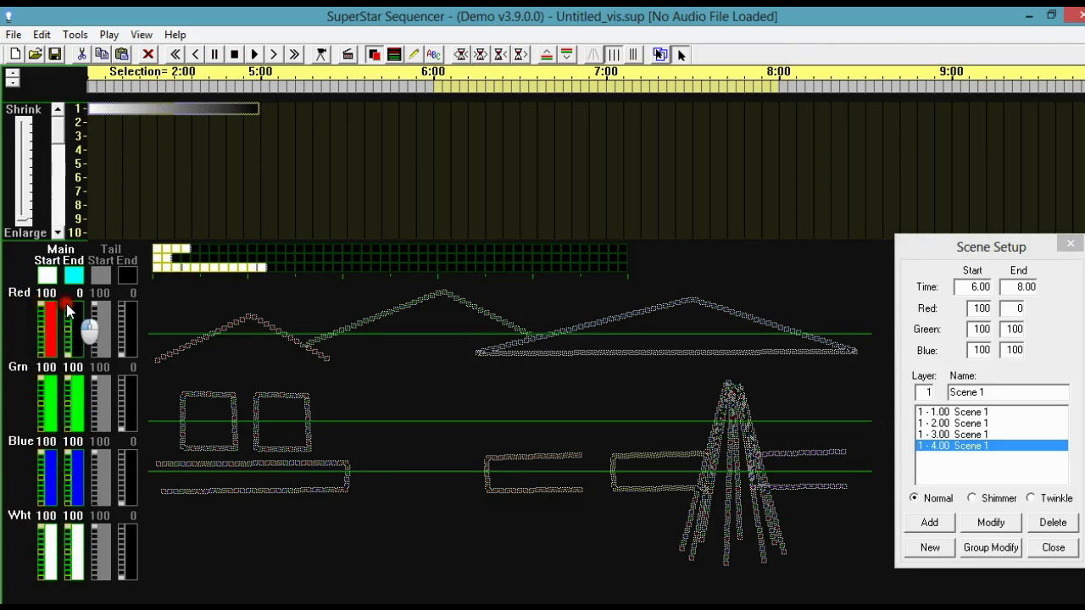
click(68, 304)
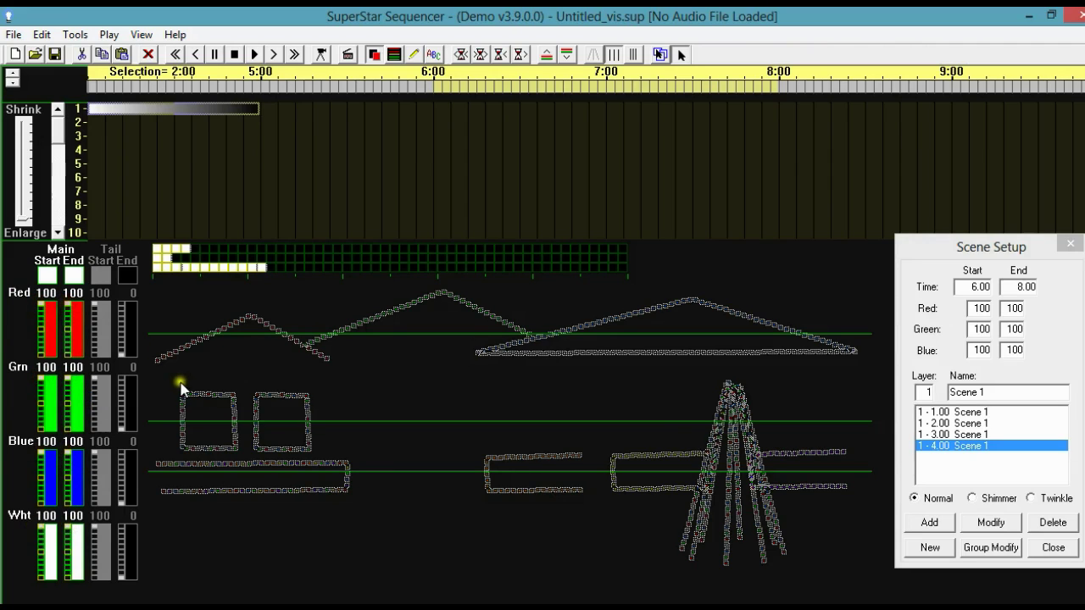
click(929, 523)
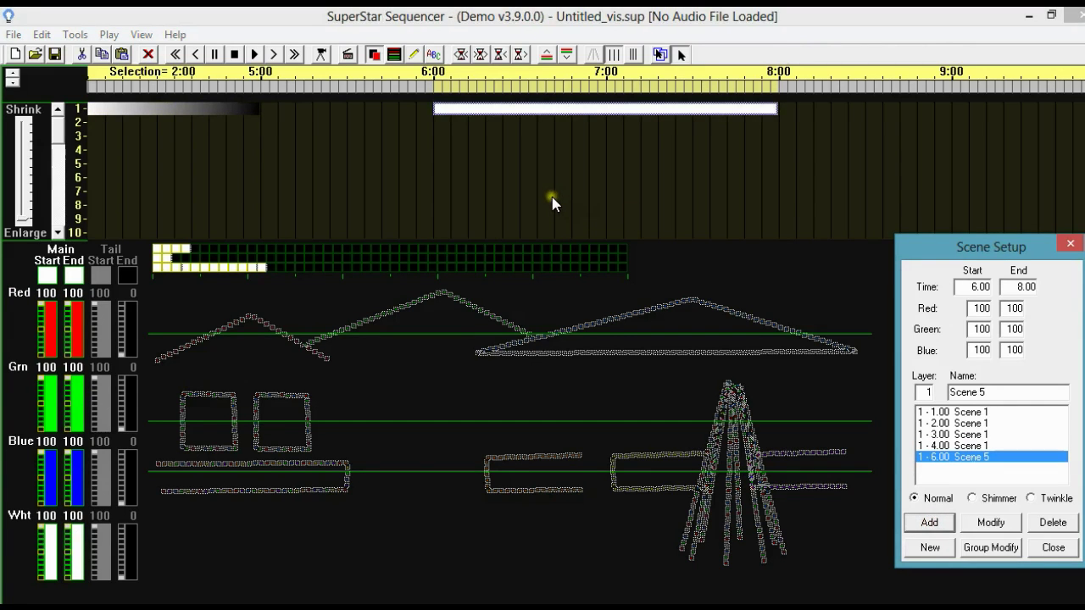
Set the new scene's main end color to black and its end white level to 0, and apply the modification.
click(74, 274)
click(376, 441)
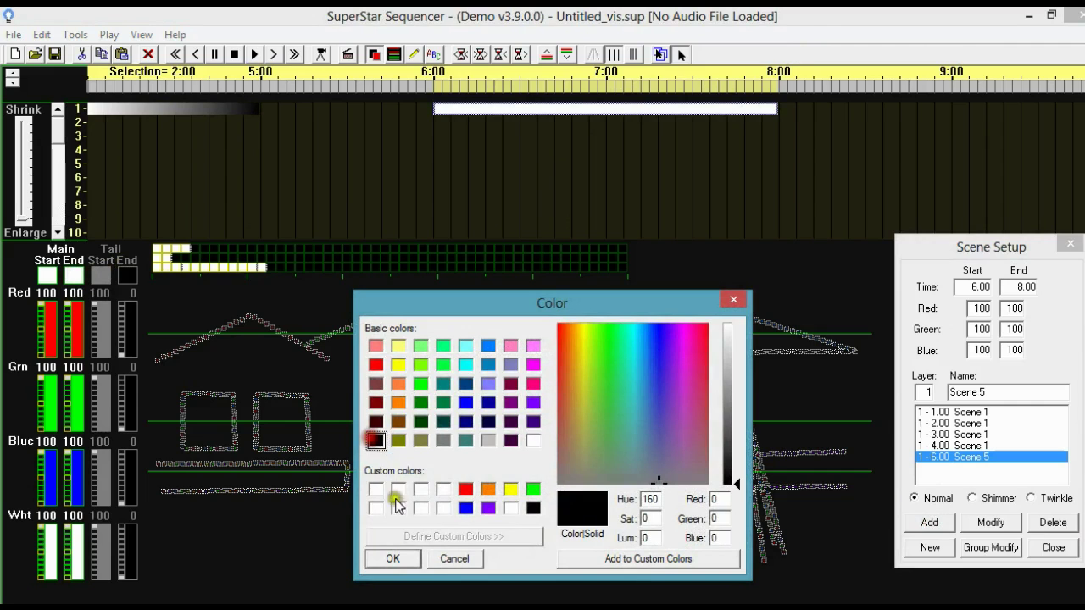
click(395, 559)
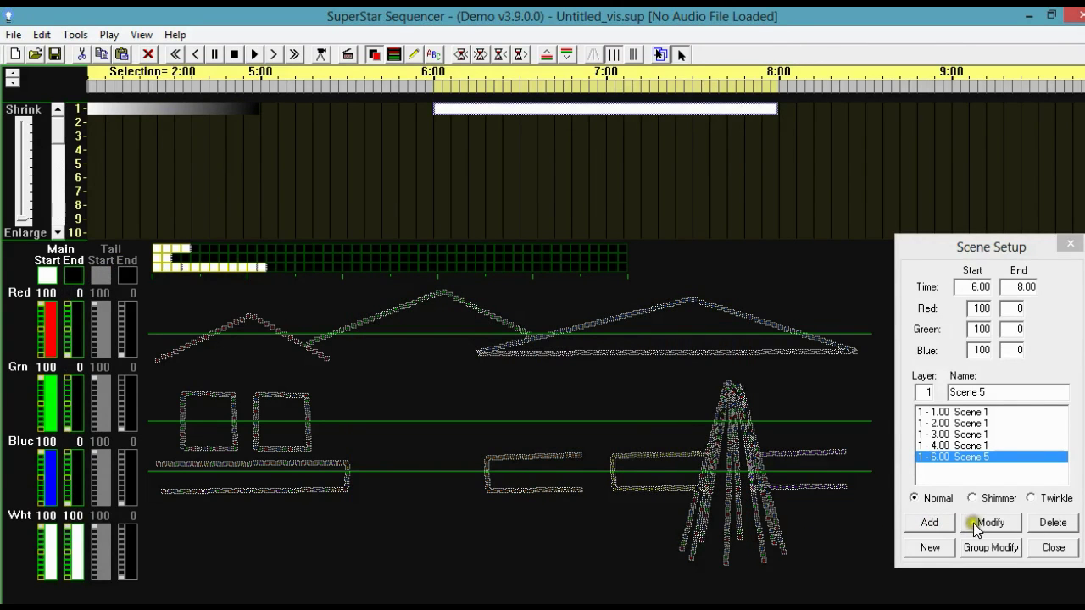
click(73, 578)
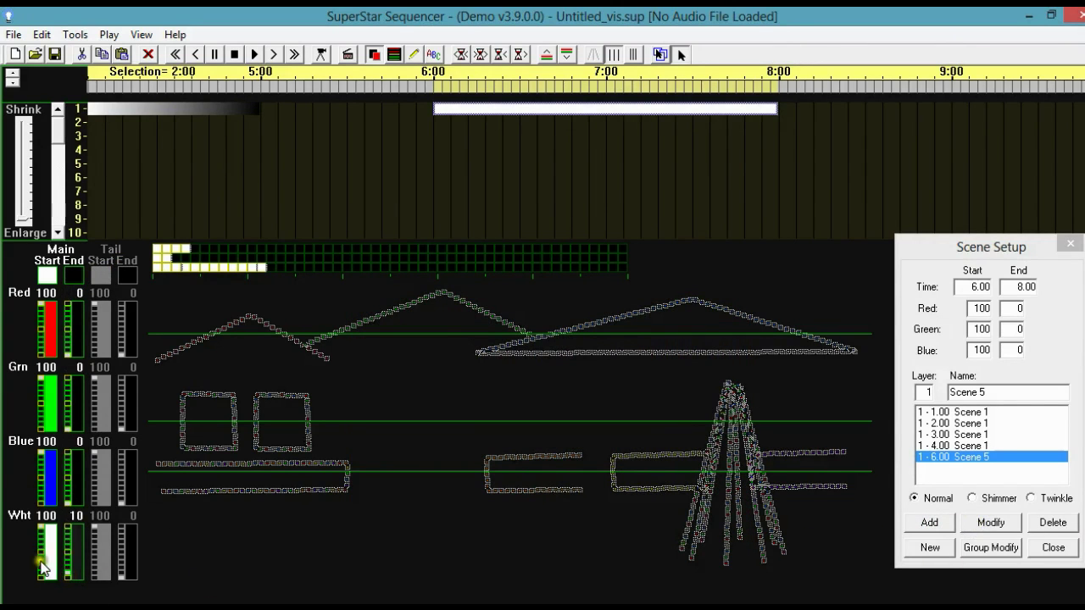
click(67, 583)
click(991, 522)
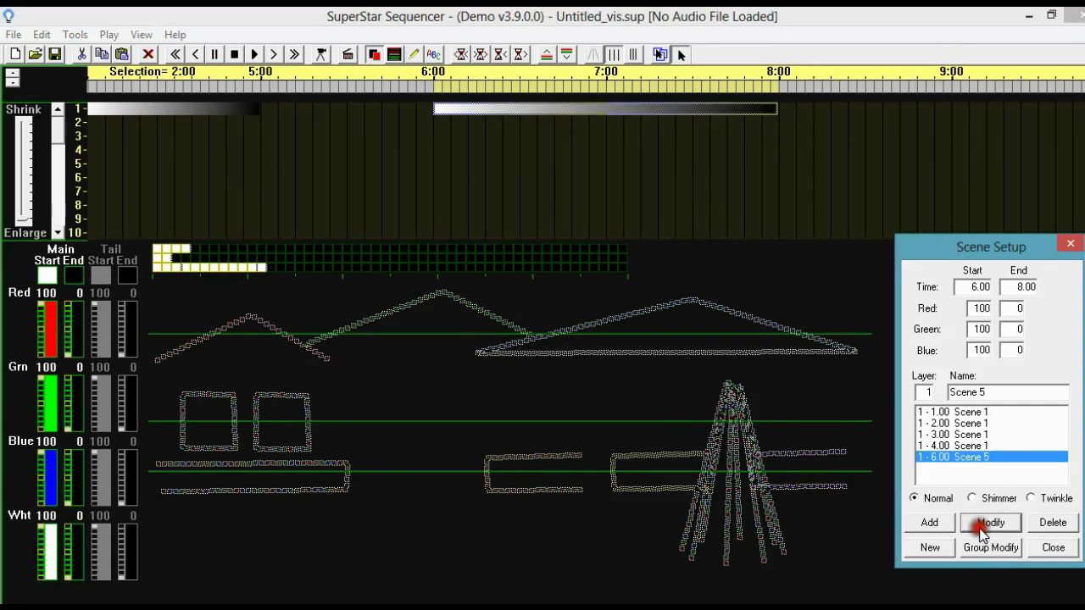
Preview the fading scene from 6.00 to 8.00 twice, then play the earlier color-transition scenes.
click(255, 55)
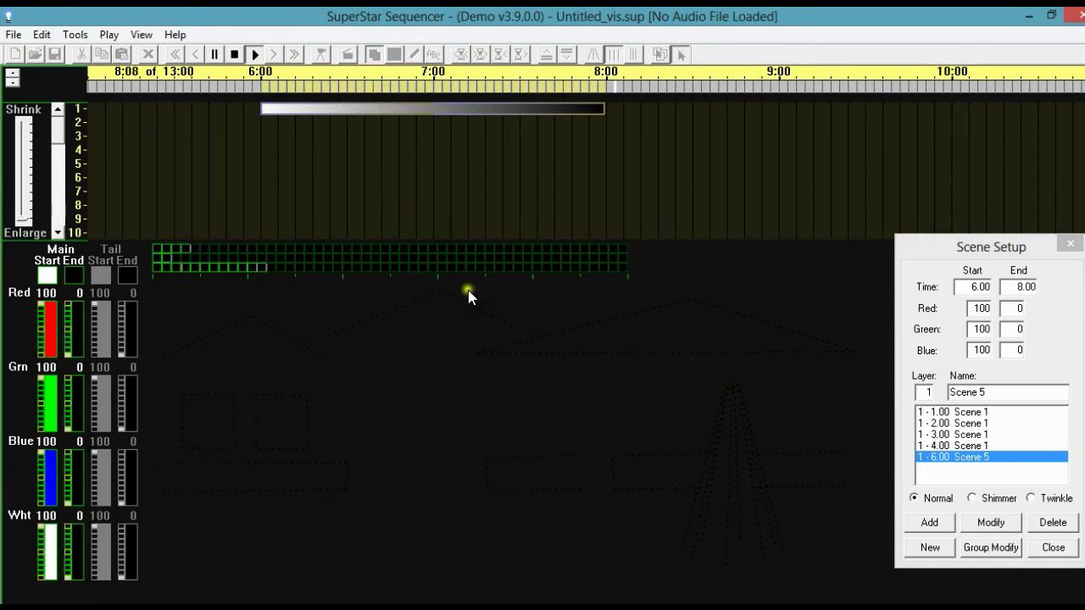
click(234, 52)
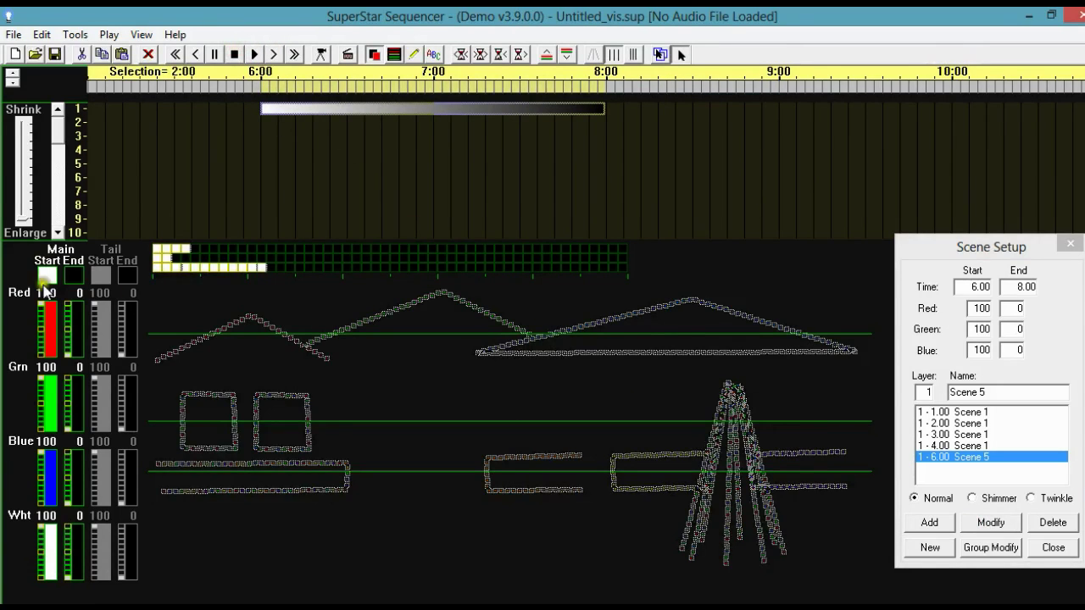
click(255, 54)
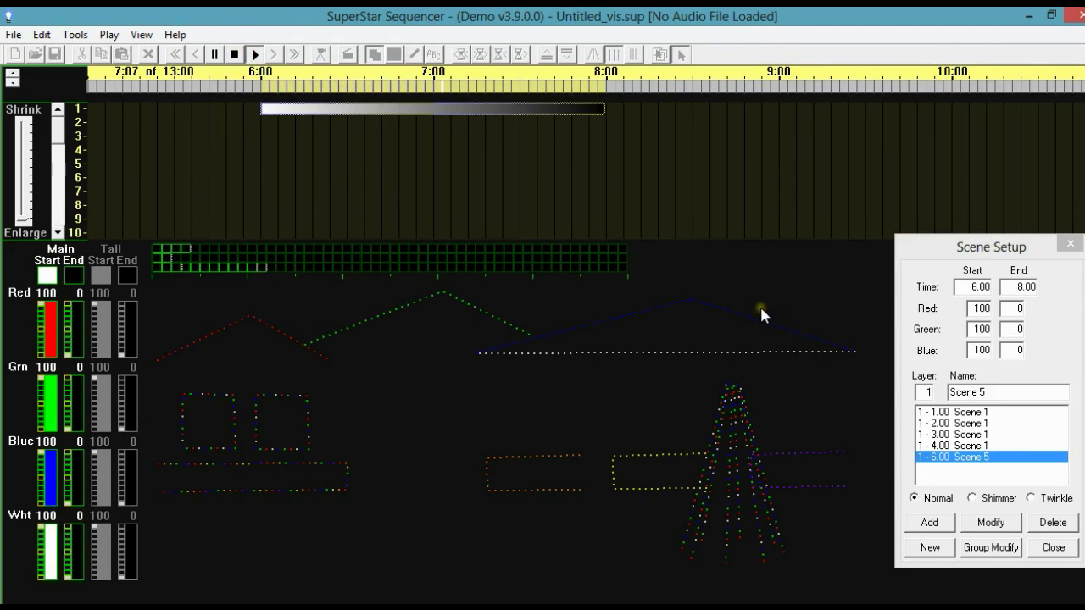
click(244, 56)
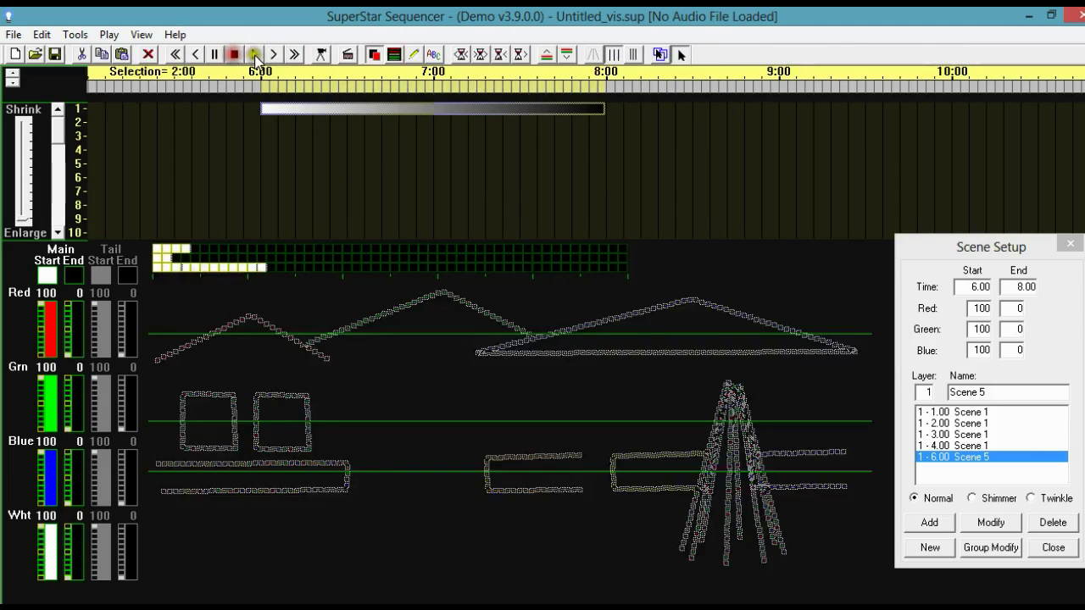
click(197, 54)
click(196, 54)
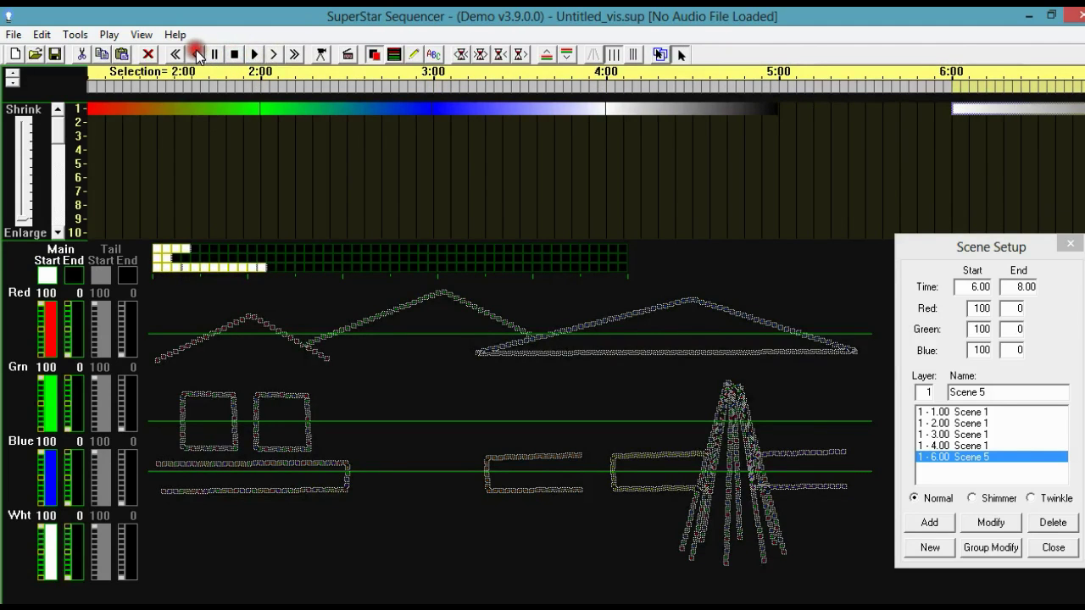
click(256, 55)
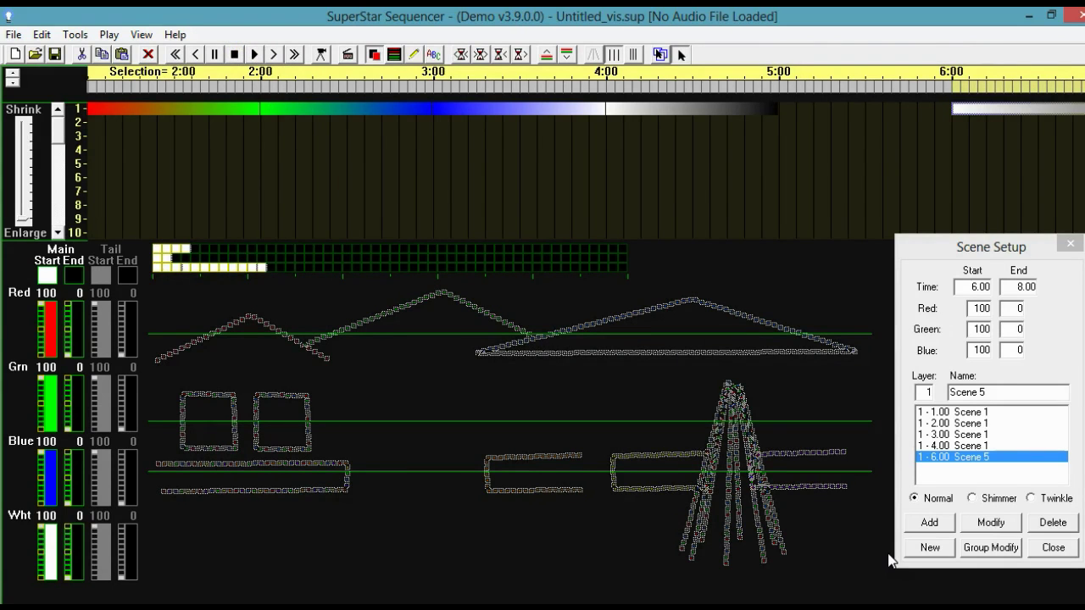
Start a morph with state 1 at 0,0 and state 2 at 0,11 along the grid's last row.
click(75, 34)
click(117, 76)
drag(813, 316, 888, 216)
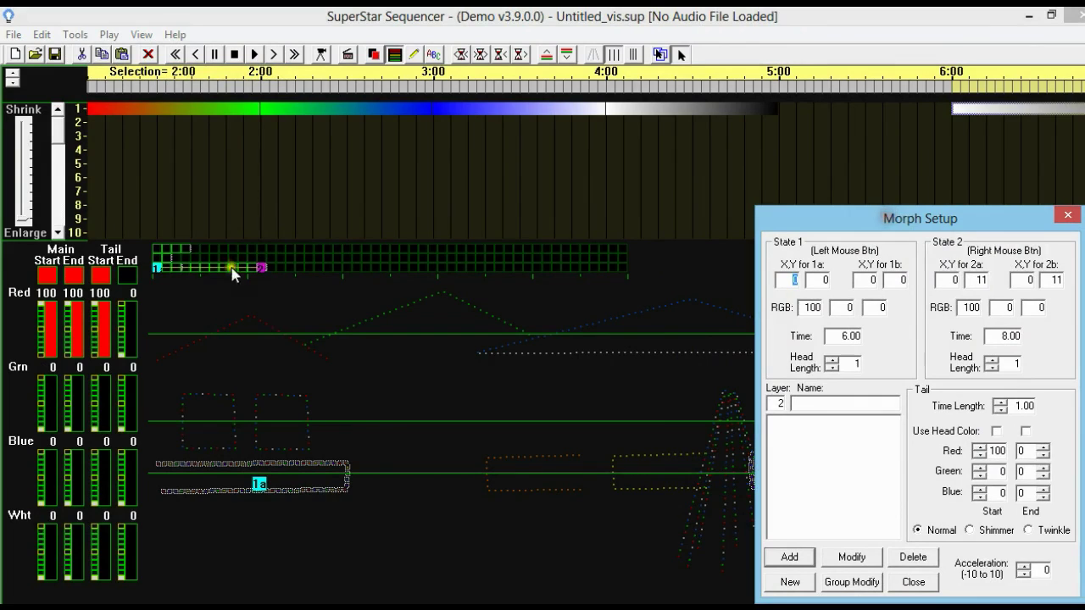
click(157, 268)
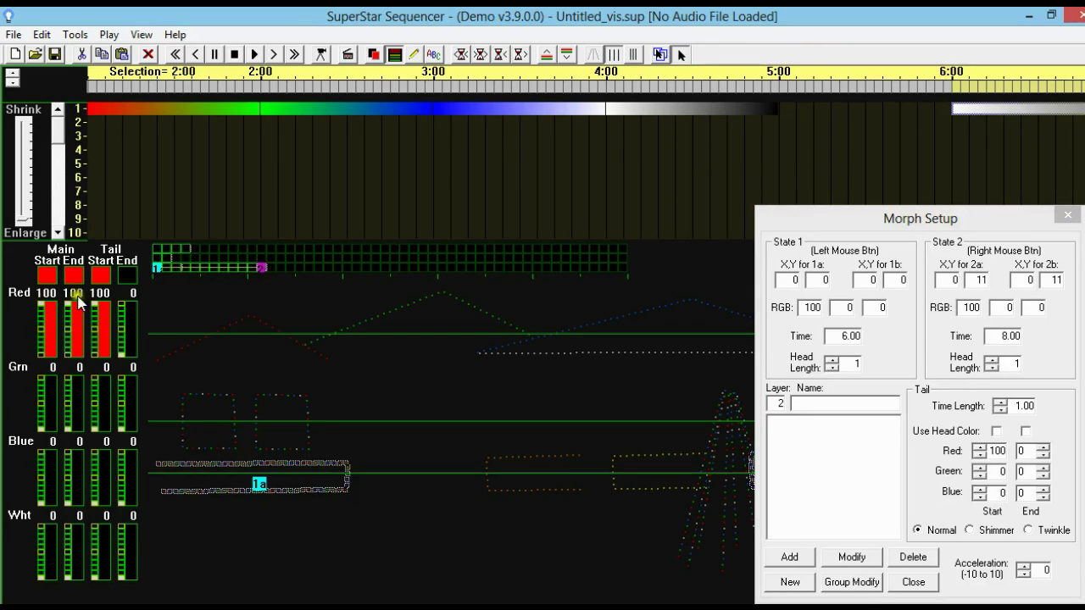
Set the morph's green, blue and white levels to 100 for main start, main end and tail start.
click(43, 375)
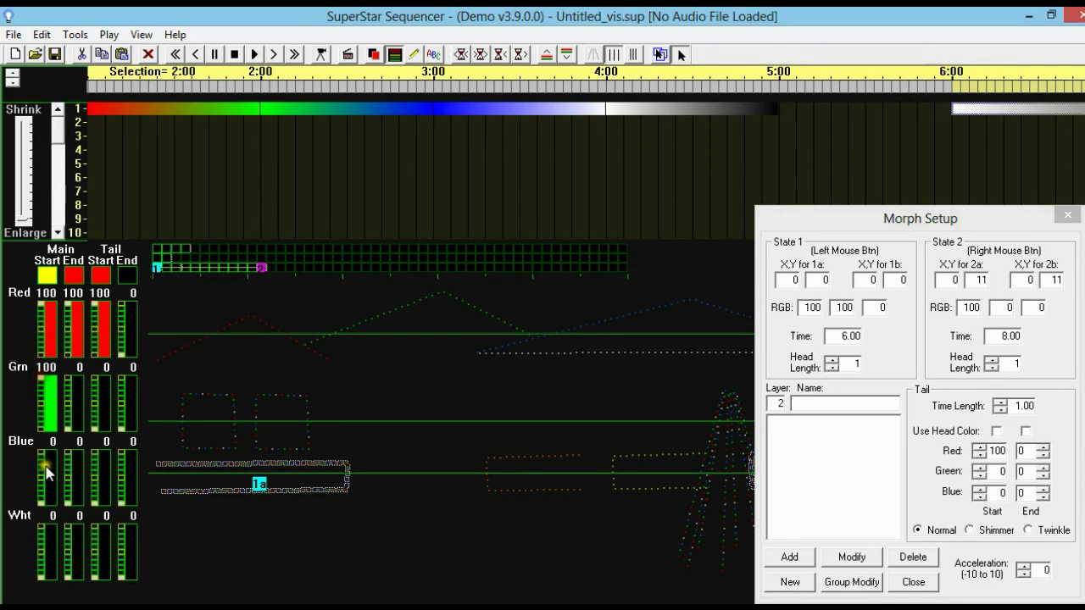
click(43, 450)
click(42, 530)
click(73, 530)
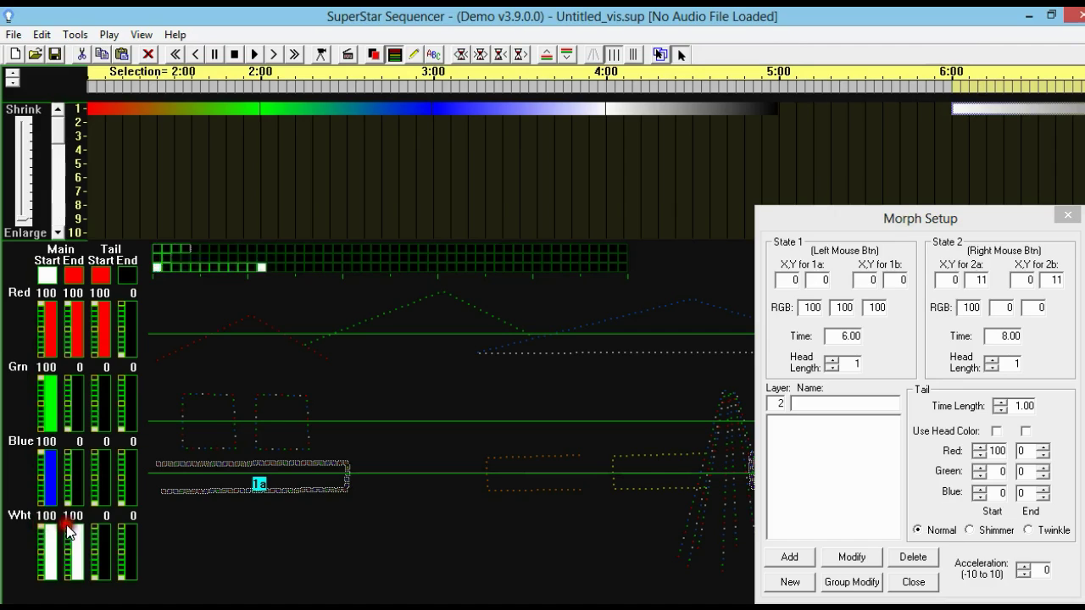
click(100, 530)
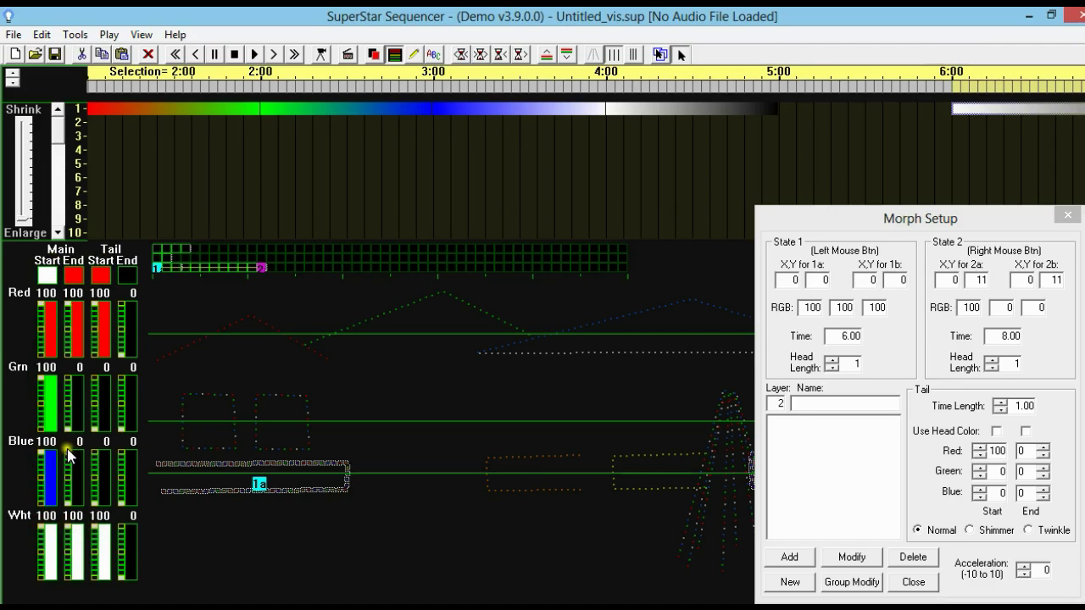
click(72, 455)
click(100, 456)
click(100, 385)
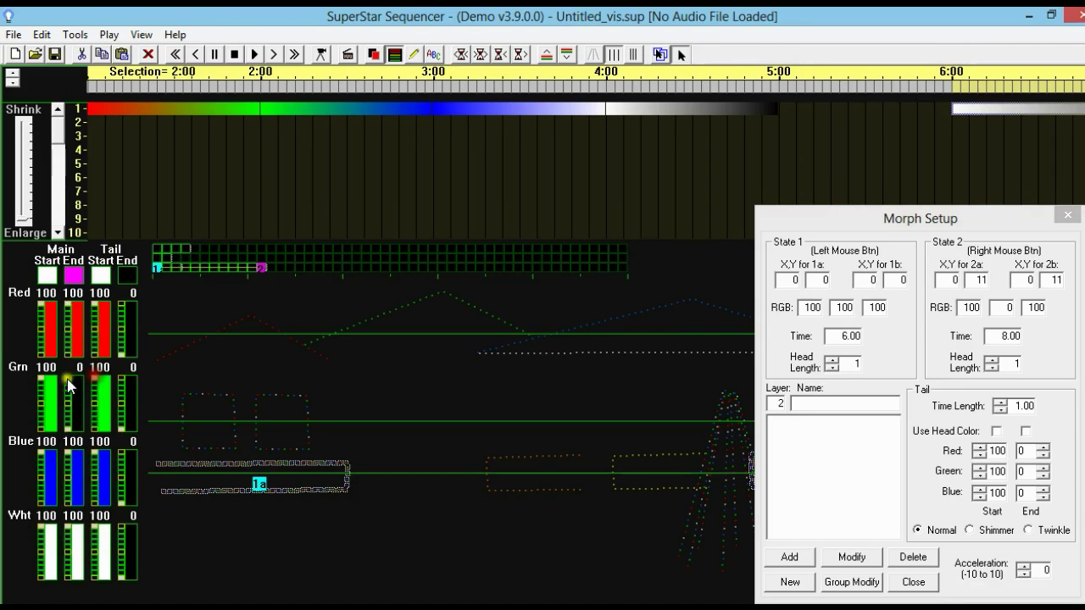
click(69, 384)
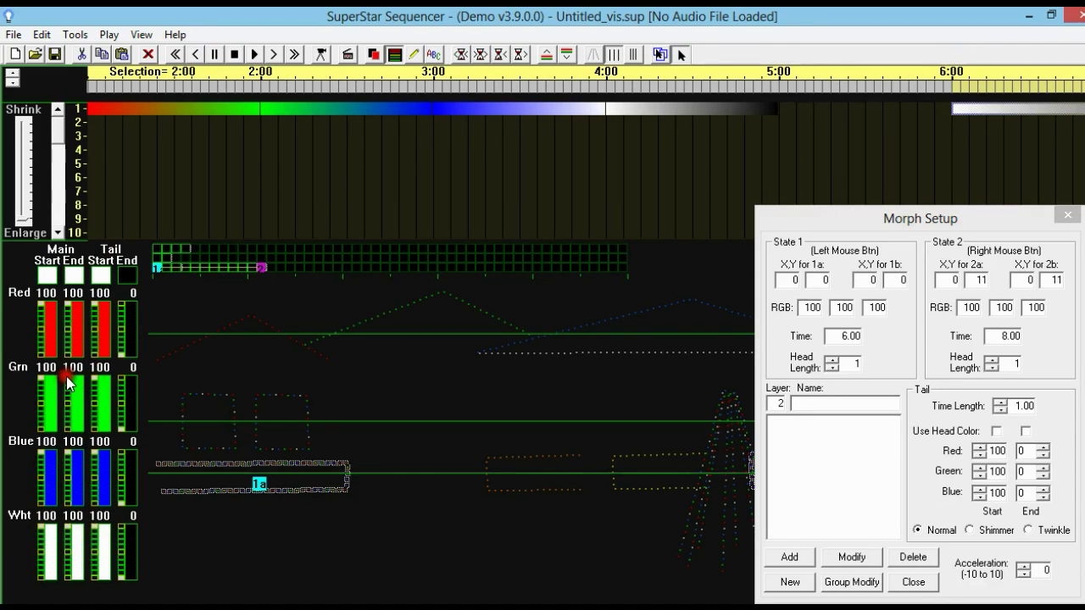
Select the time range 9.00 to 10.00 and add the morph on layer 2.
click(275, 54)
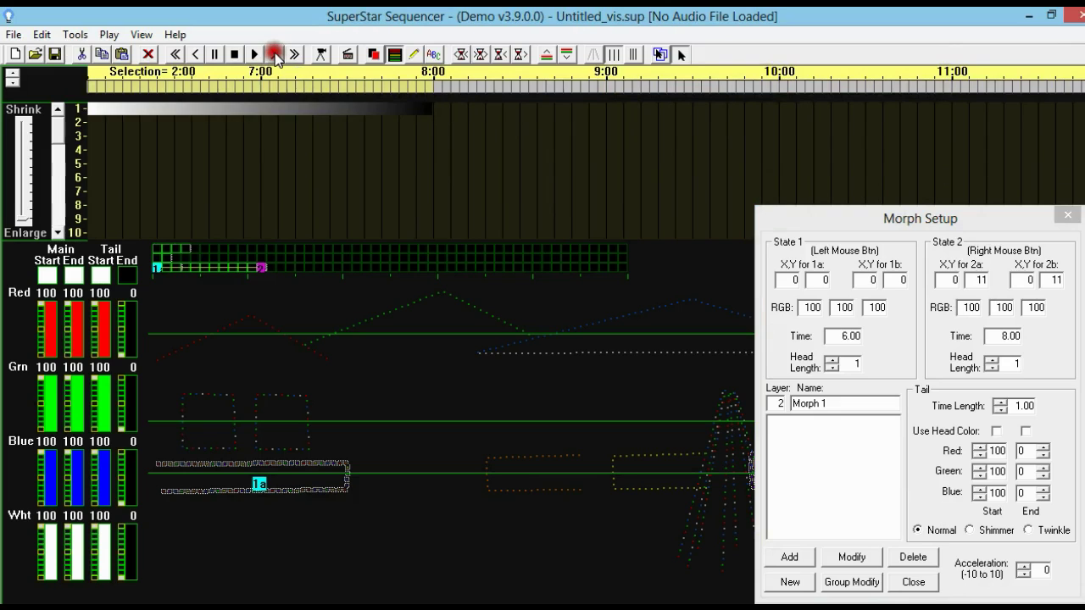
click(275, 55)
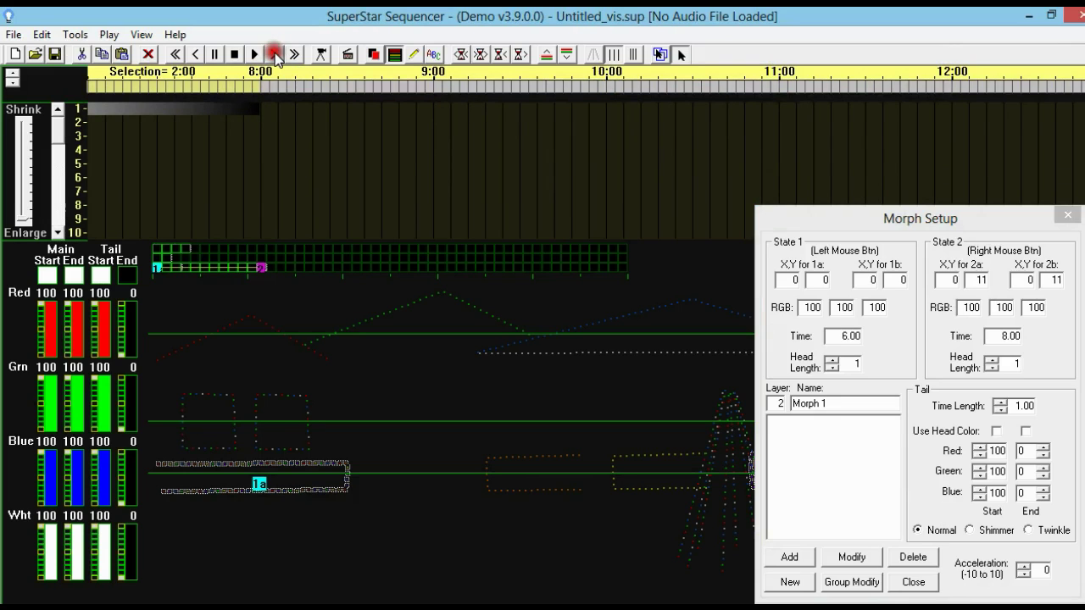
click(439, 86)
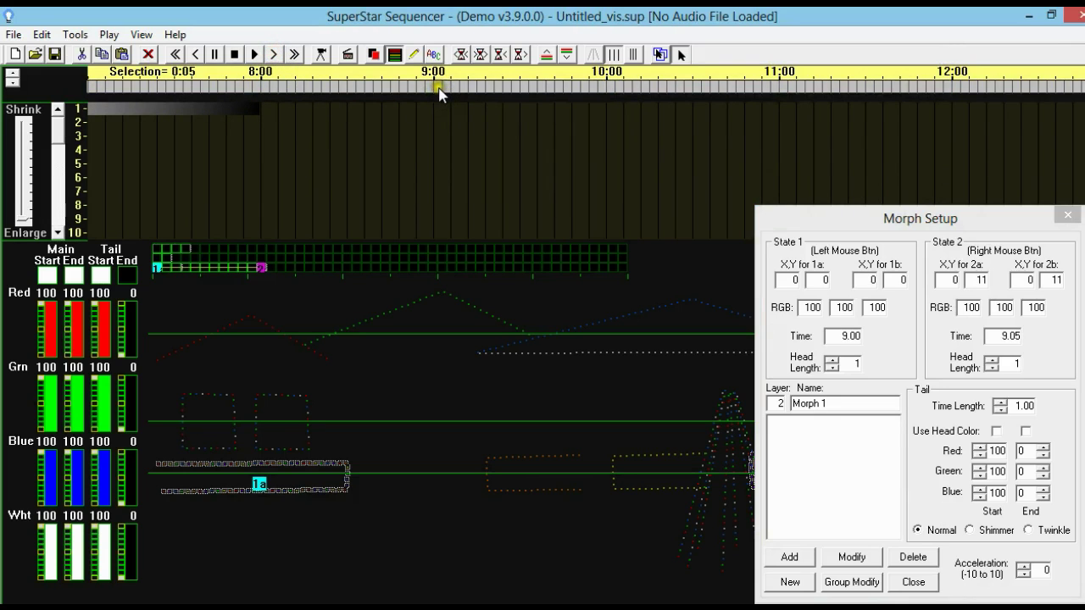
shift+click(603, 86)
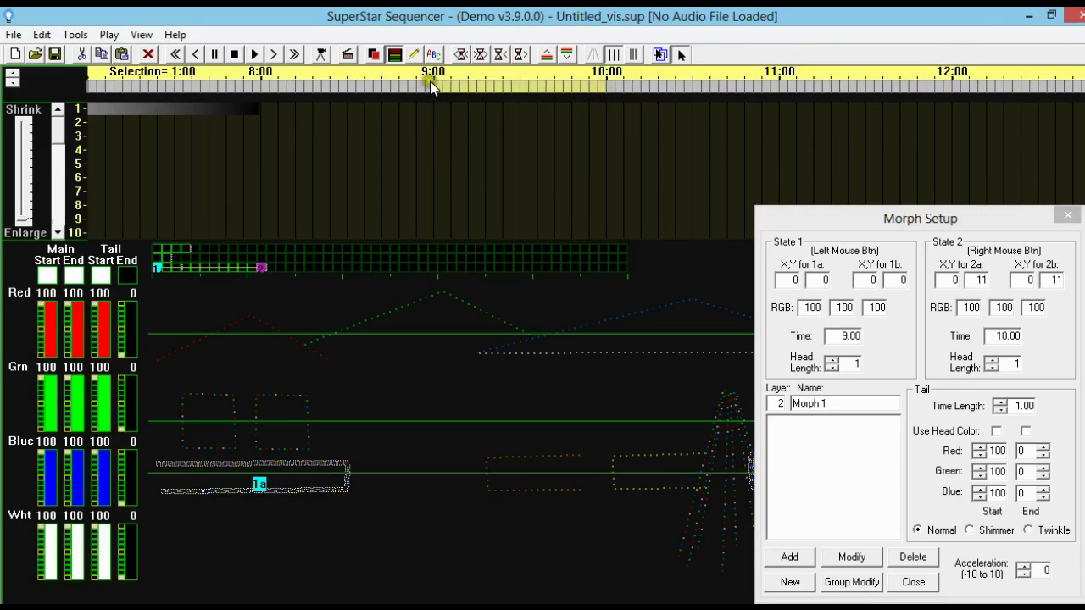
click(790, 558)
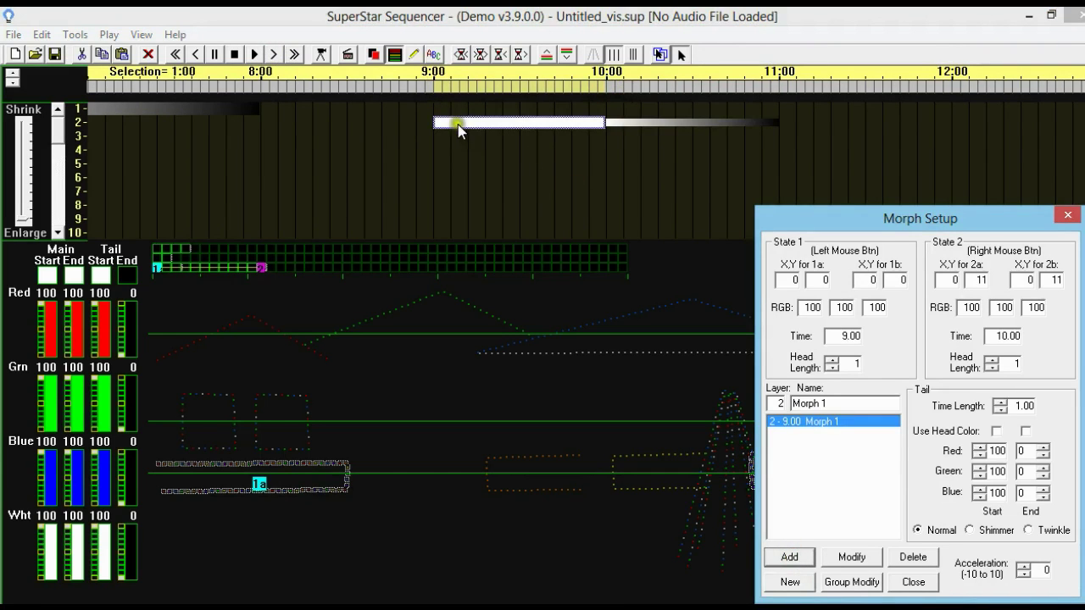
Close the morph settings and preview the new morph from 9.00 to 10.00.
click(1067, 214)
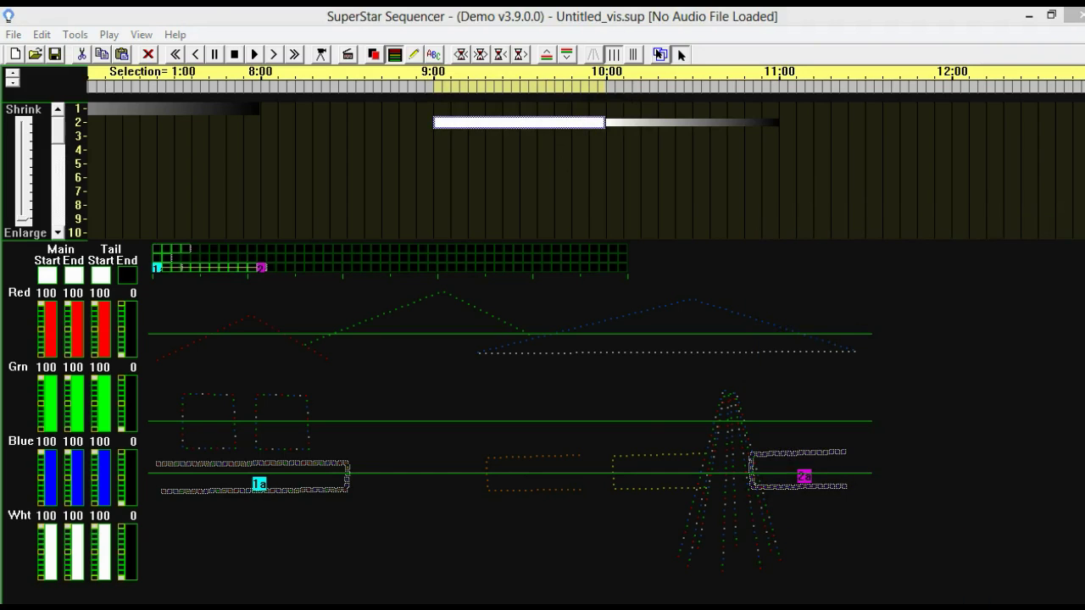
click(260, 55)
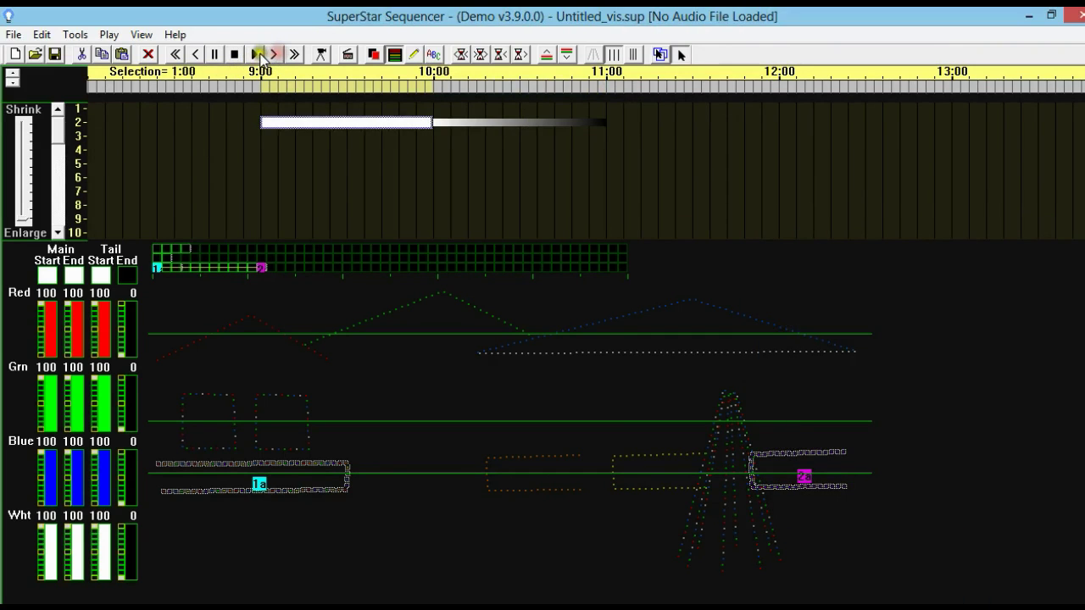
click(259, 54)
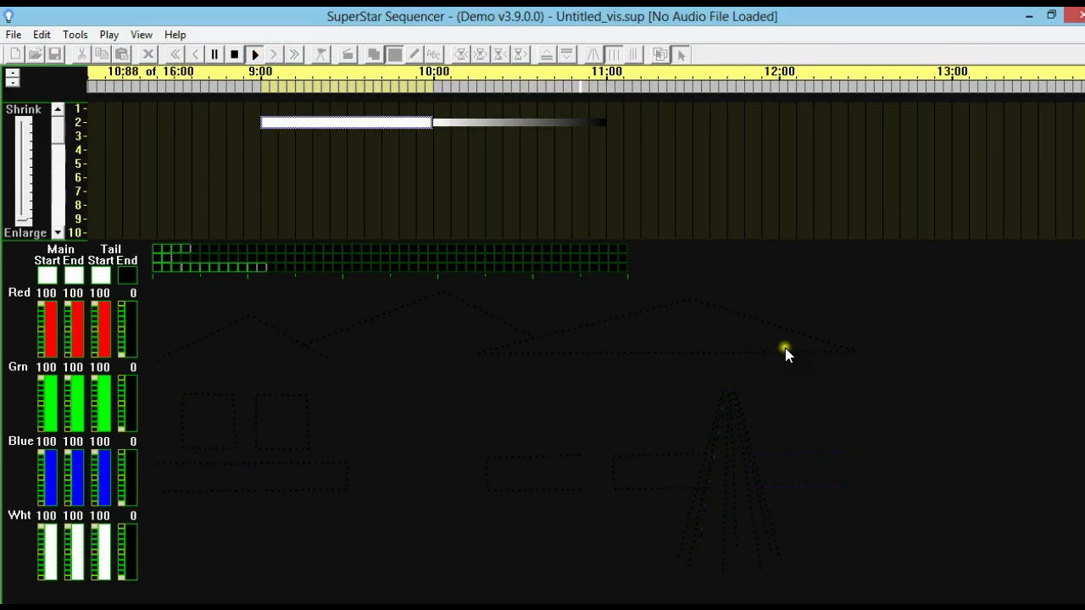
click(740, 340)
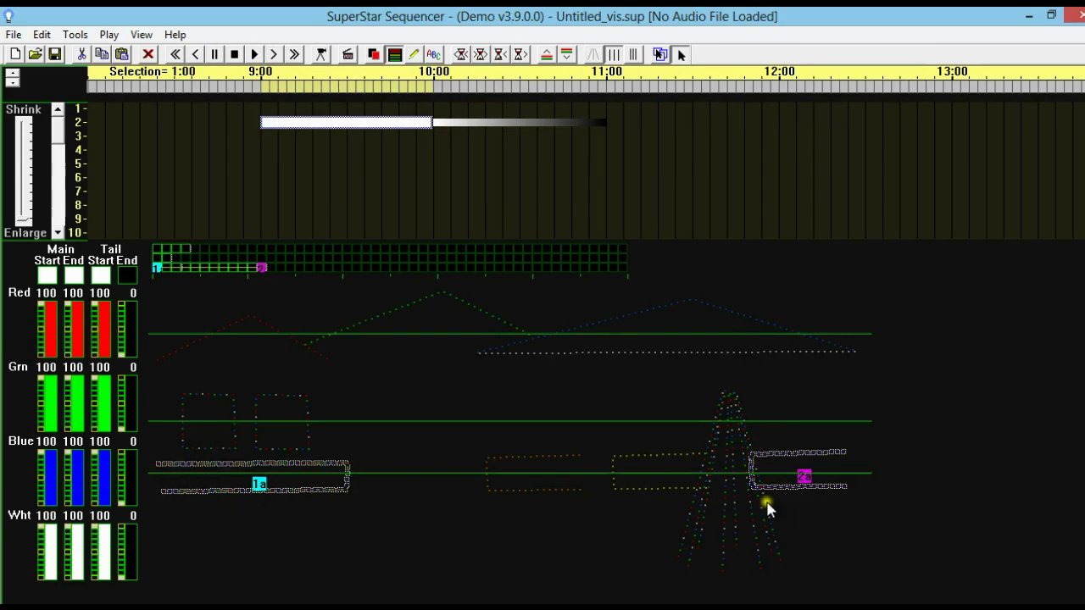
Switch to LOR Visualizer, load the VisualizerTutorial file and show its list of props.
click(659, 54)
drag(893, 452, 910, 246)
click(1033, 14)
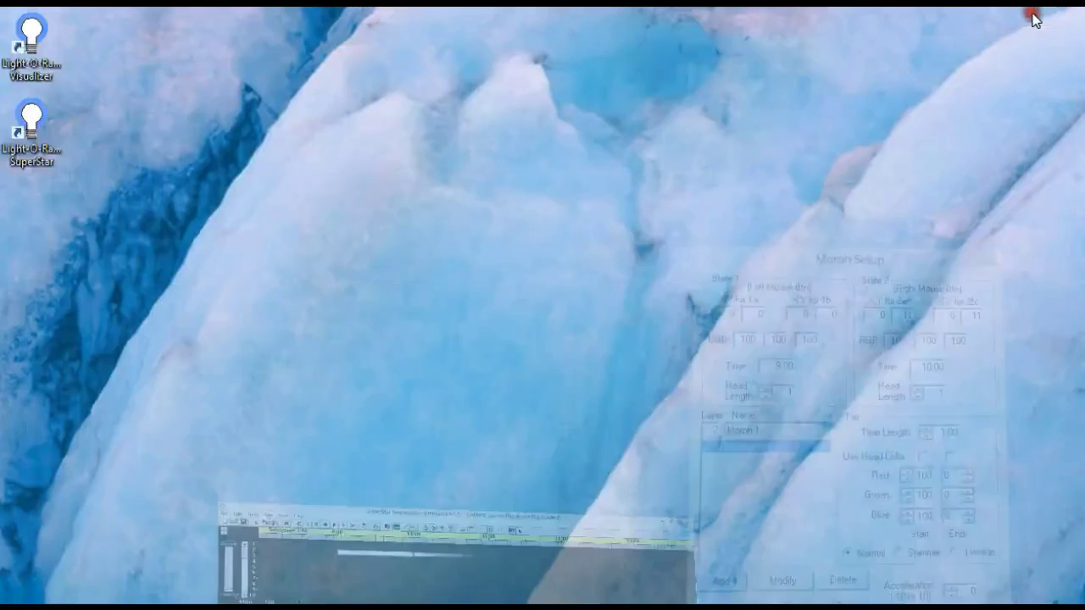
double_click(36, 56)
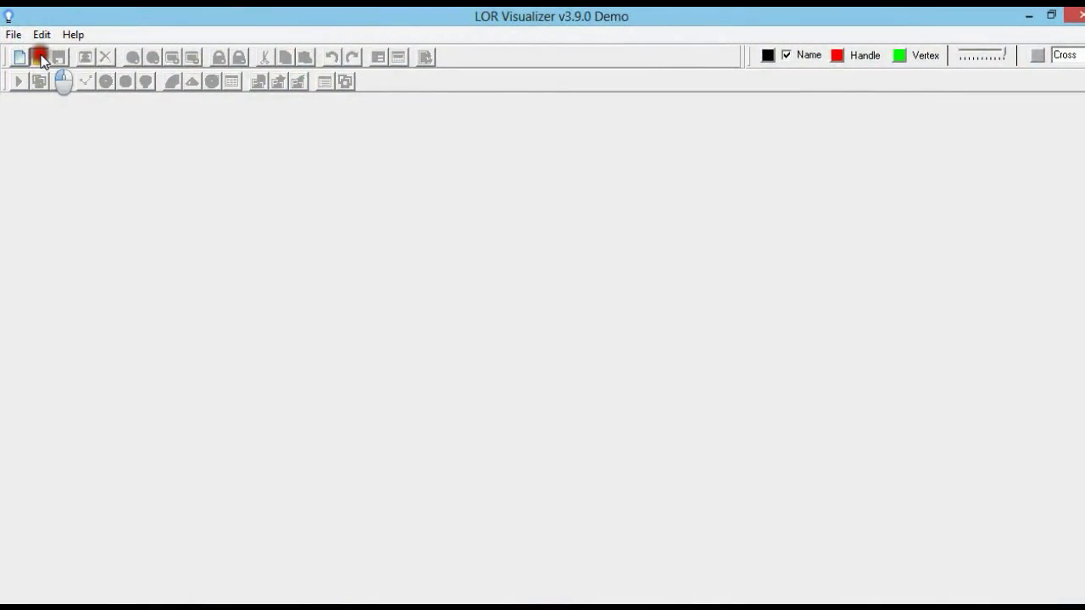
click(39, 57)
click(381, 447)
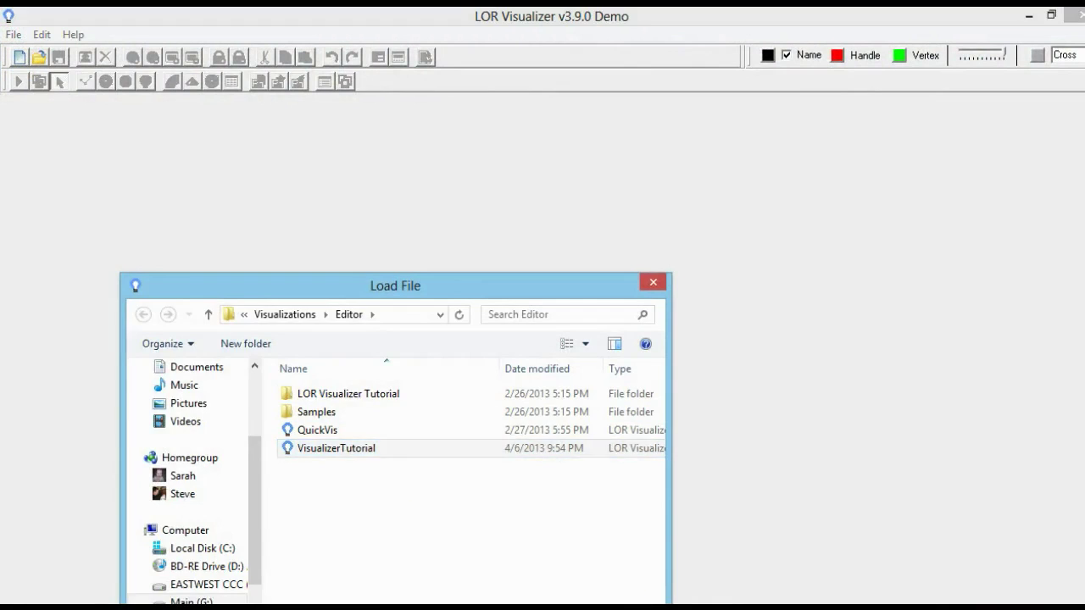
click(577, 587)
click(1006, 106)
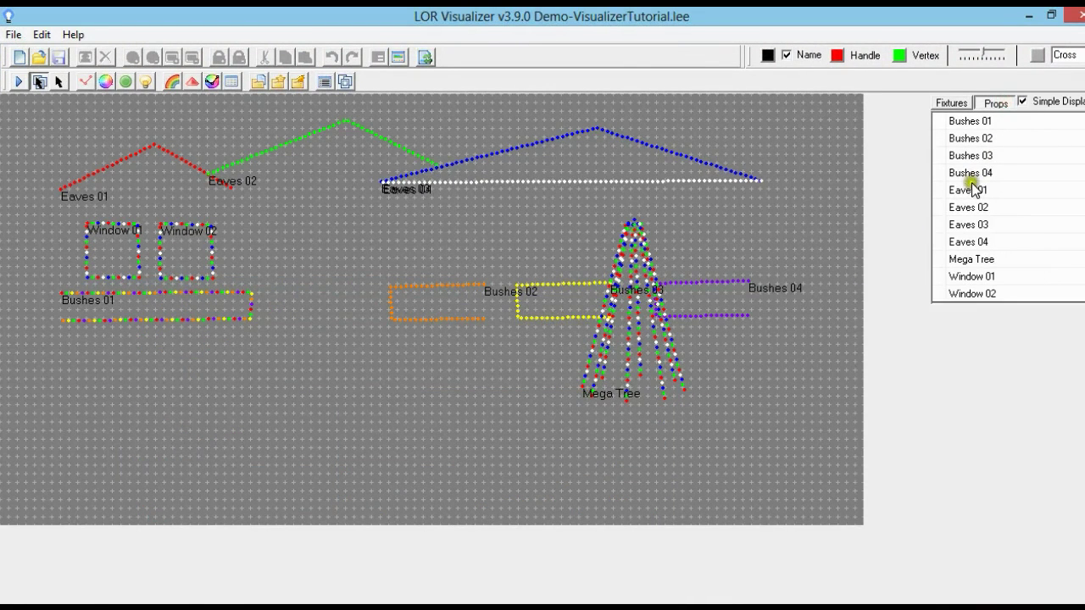
Move the Mega Tree prop straight down so its top sits level with the bushes, and save the visualization.
click(974, 259)
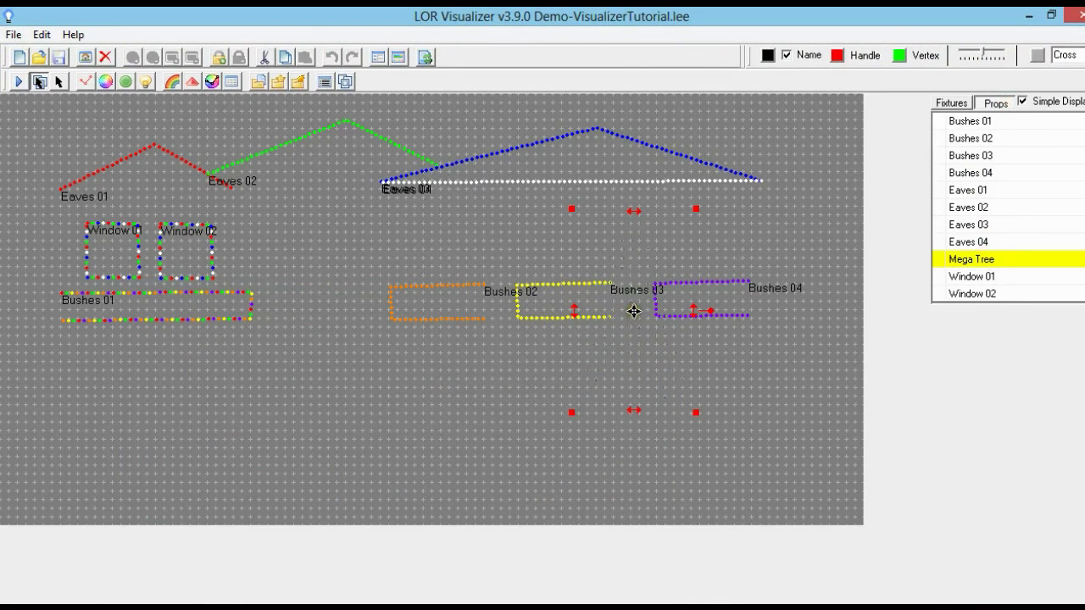
drag(634, 312, 628, 376)
click(768, 404)
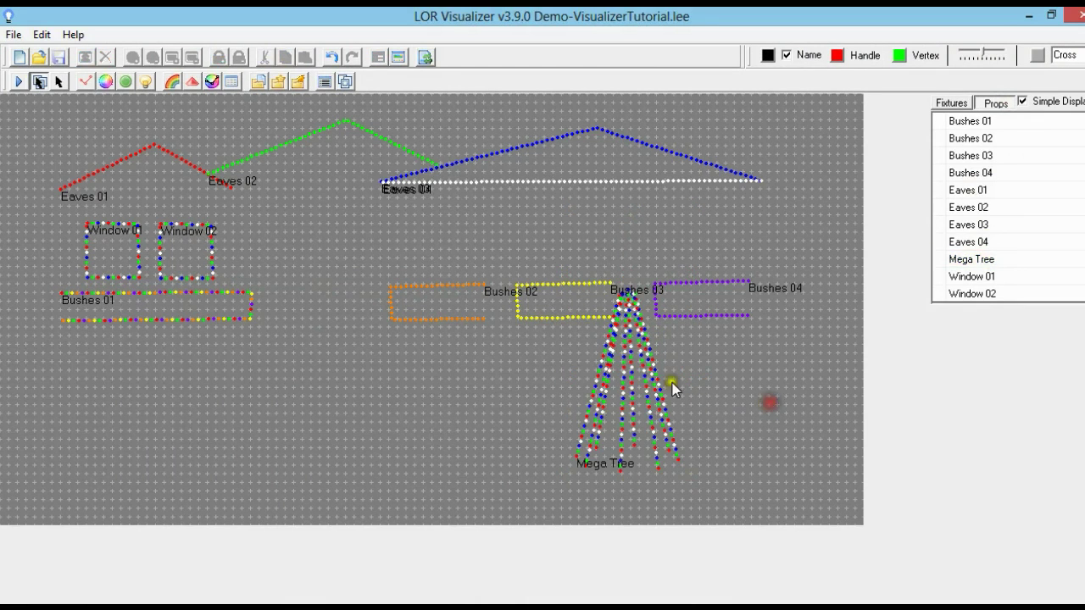
click(633, 376)
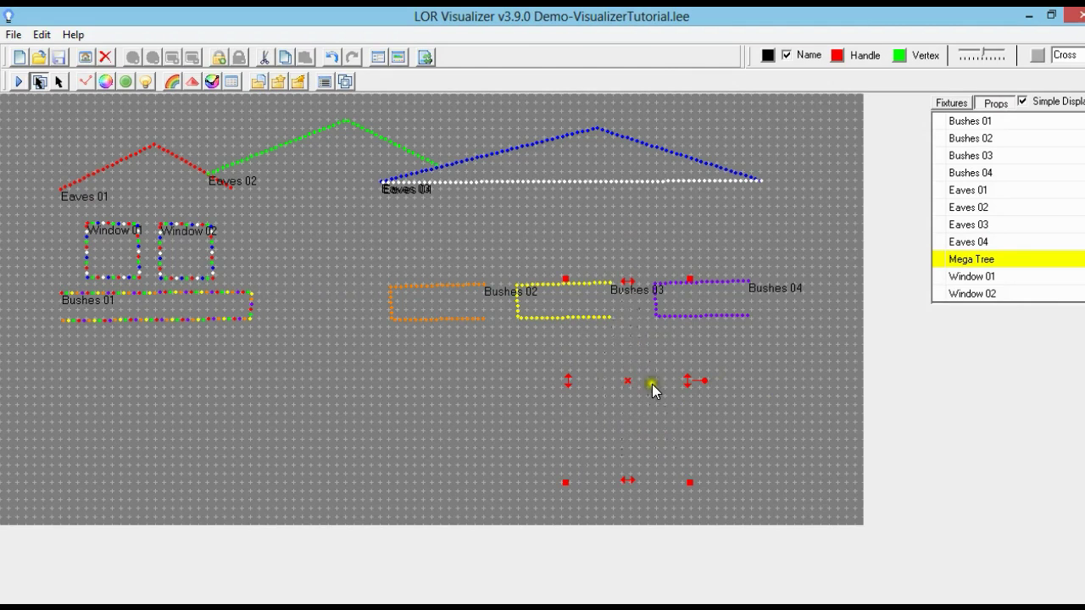
click(727, 383)
click(58, 57)
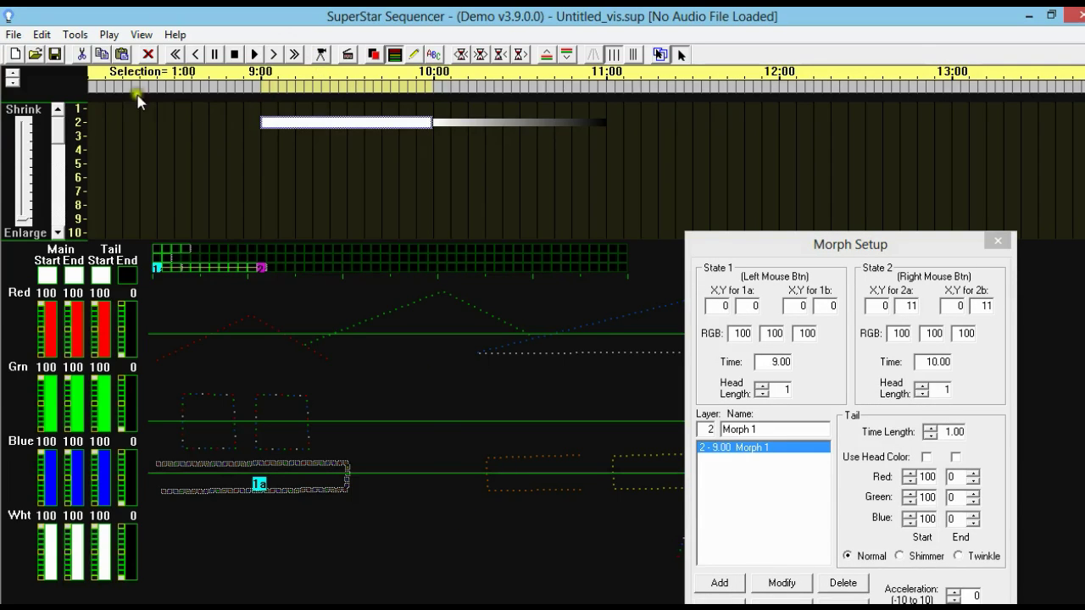
In SuperStar Sequencer, import the updated VisualizerTutorial visualization and close the morph settings.
click(14, 36)
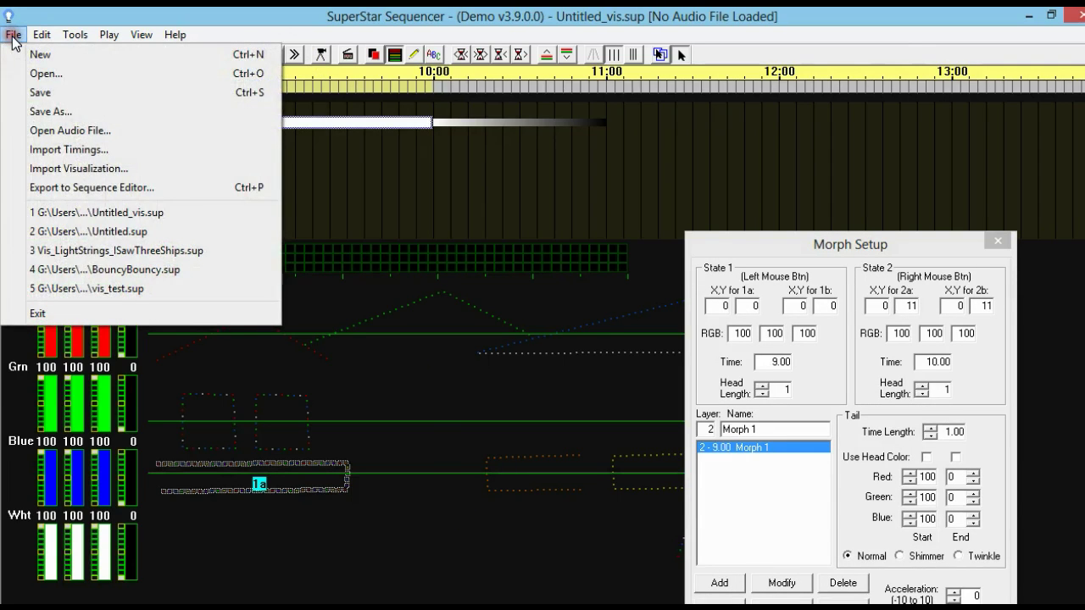
click(101, 170)
click(514, 552)
click(471, 348)
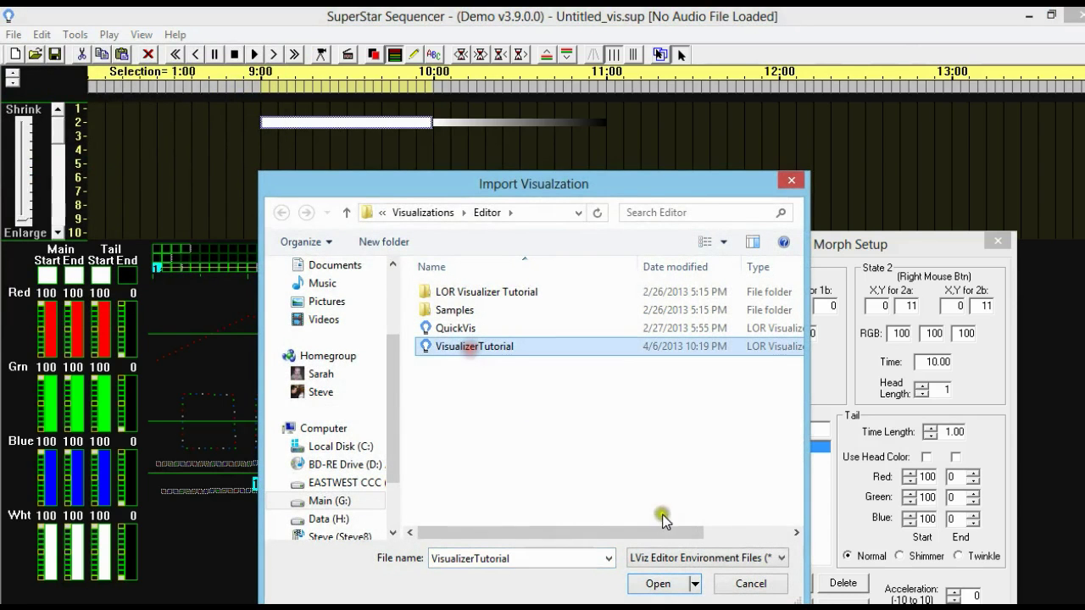
click(665, 584)
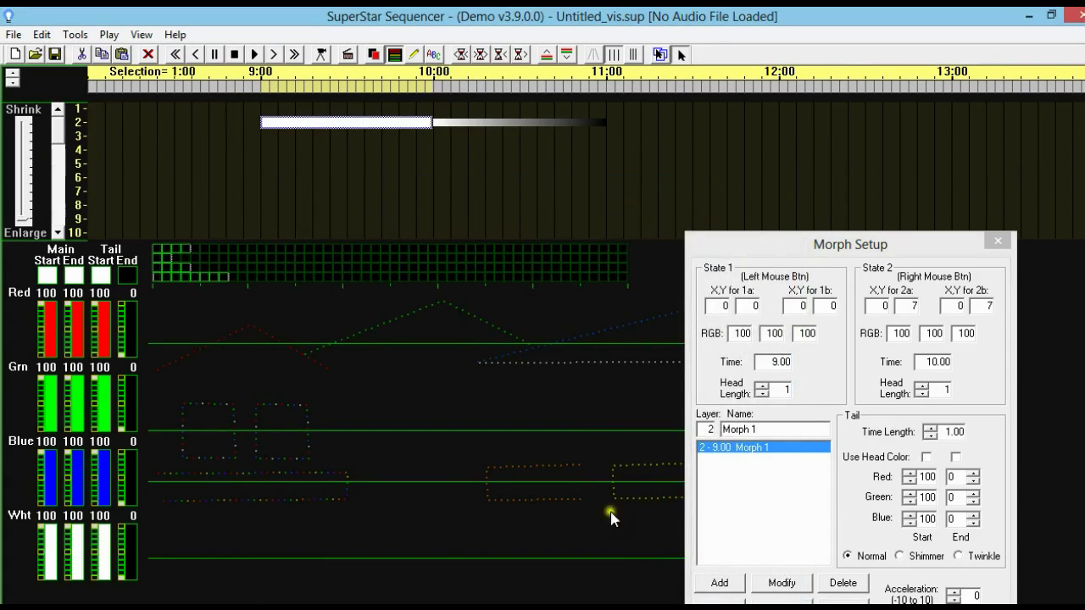
key(Escape)
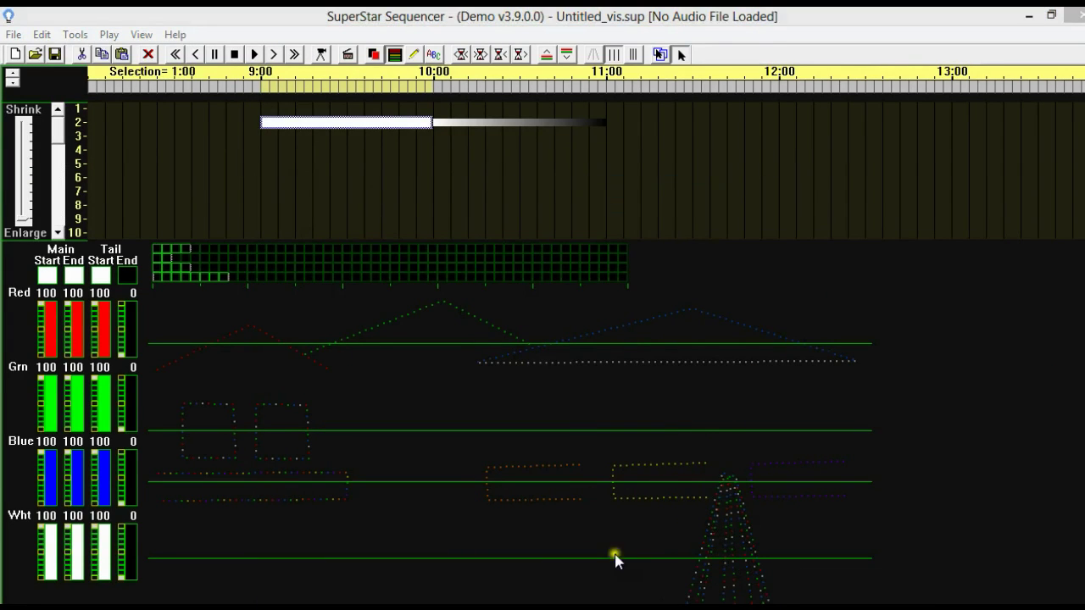
Modify Morph 1 to run across the mega tree strands from 0,0 to 0,7 and play it back.
click(380, 121)
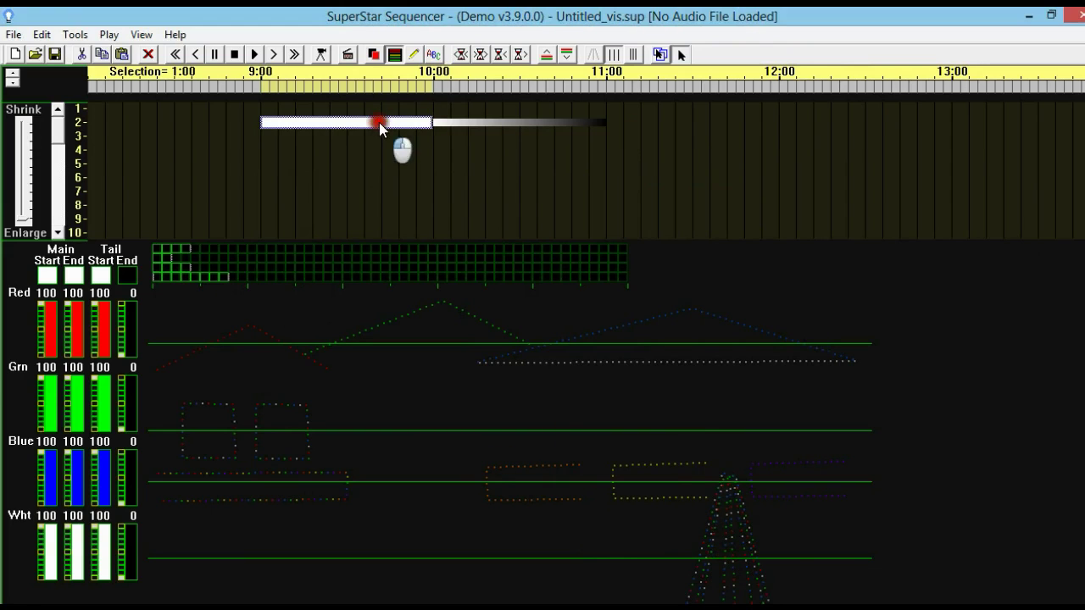
click(223, 277)
click(659, 54)
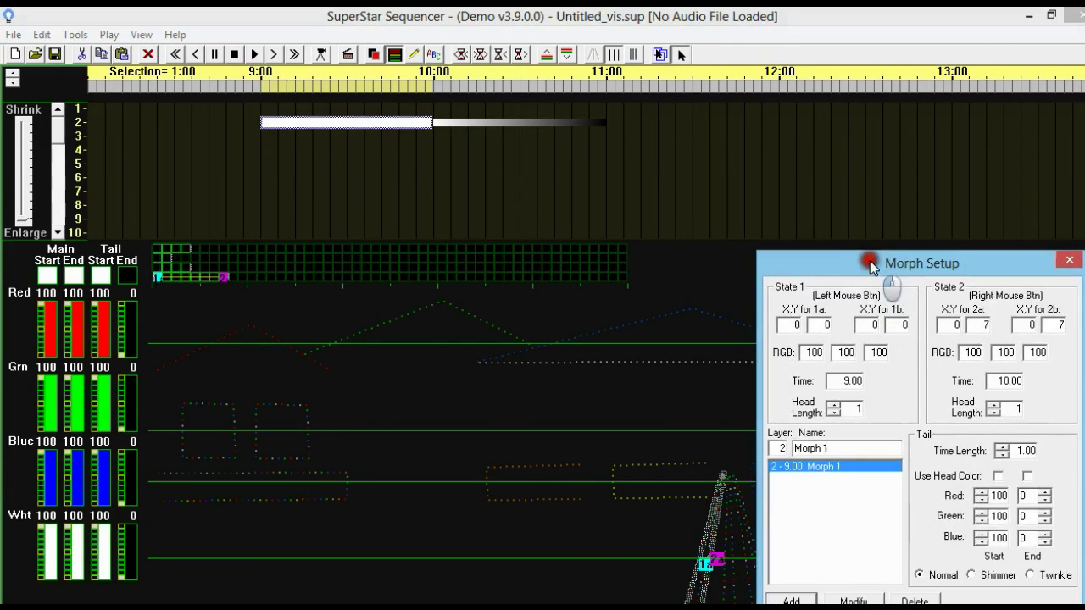
click(850, 600)
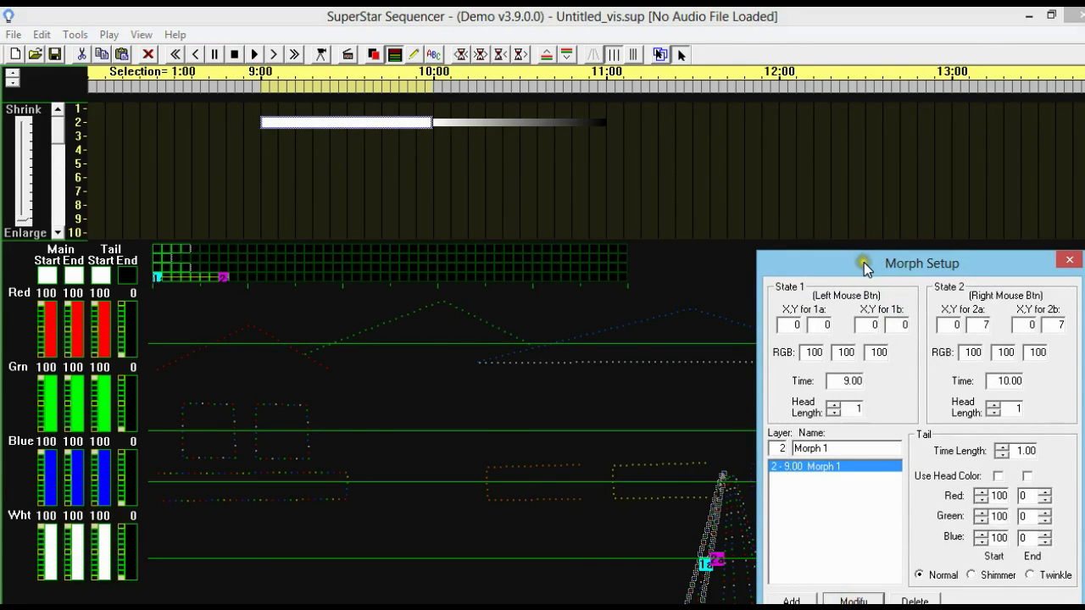
click(658, 53)
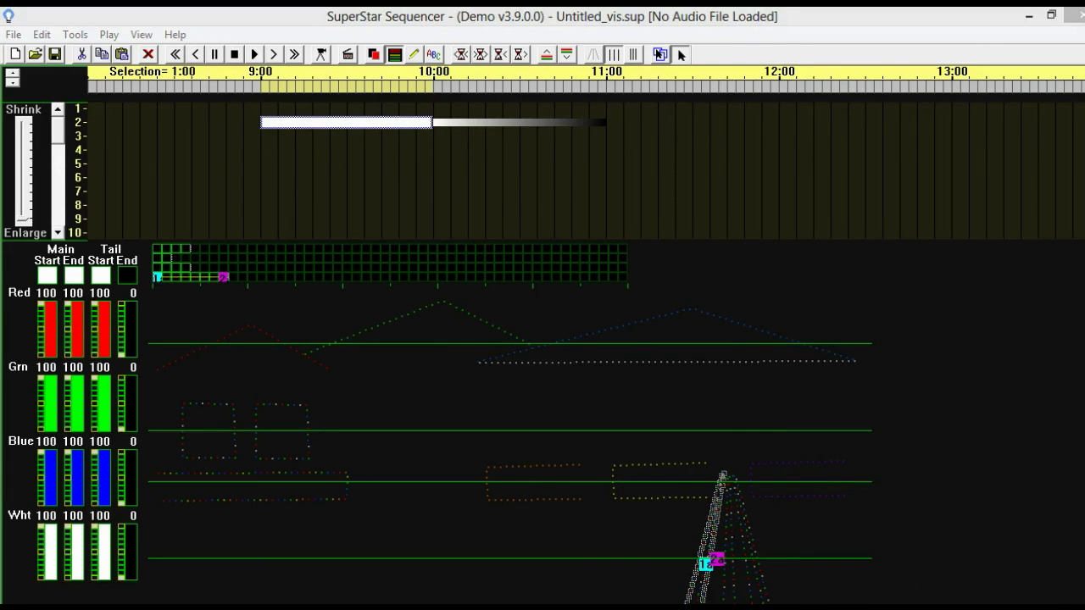
click(254, 53)
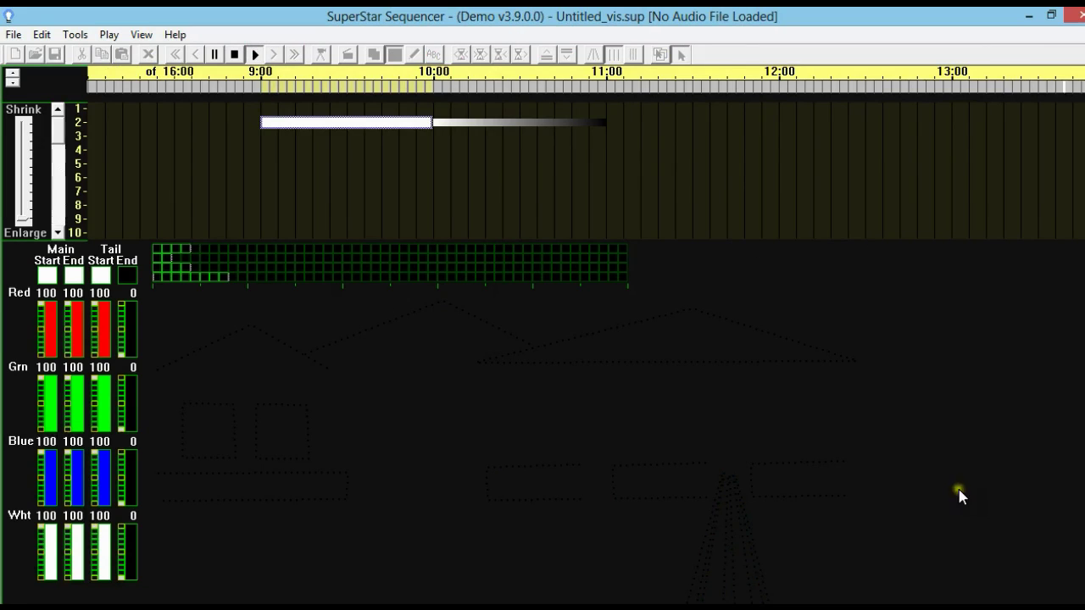
click(231, 54)
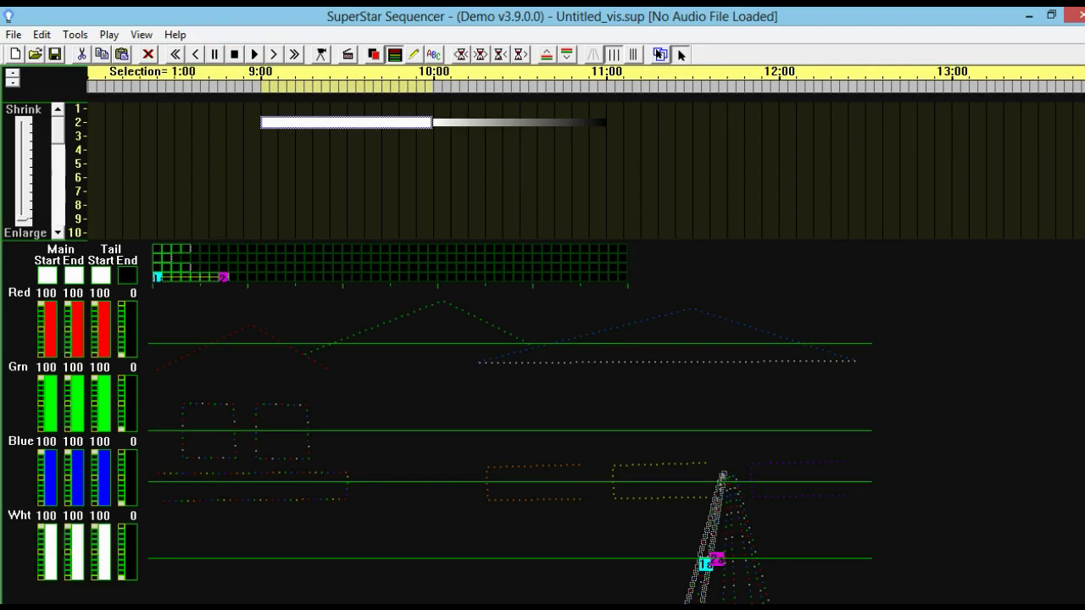
In LOR Visualizer, move the Mega Tree prop up and over to stand just beyond Bushes 04, and save the visualization.
click(659, 54)
click(966, 259)
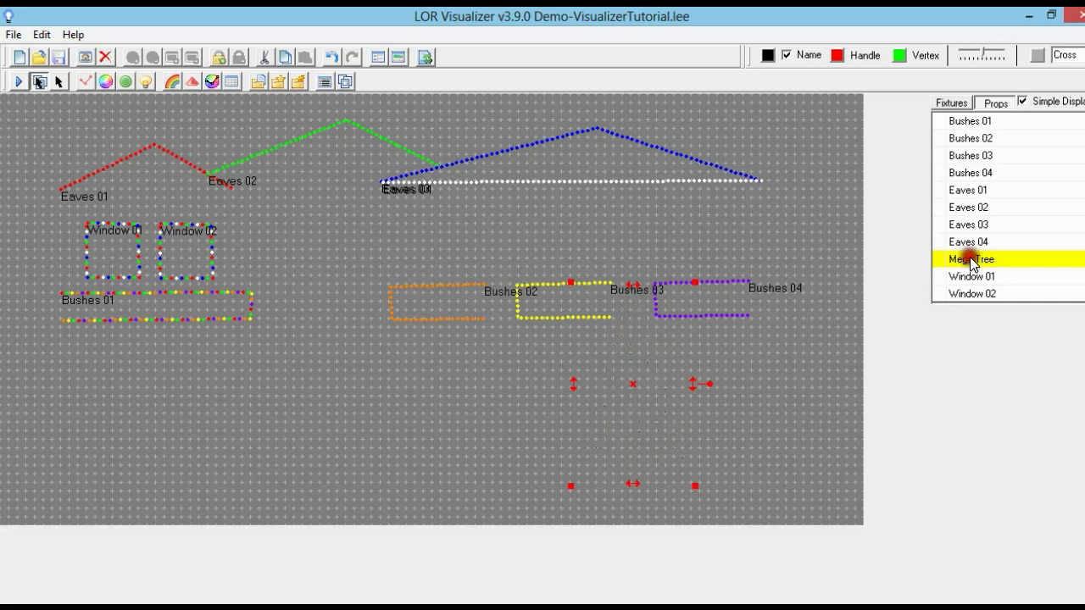
drag(655, 369, 788, 297)
click(653, 472)
click(57, 57)
click(39, 82)
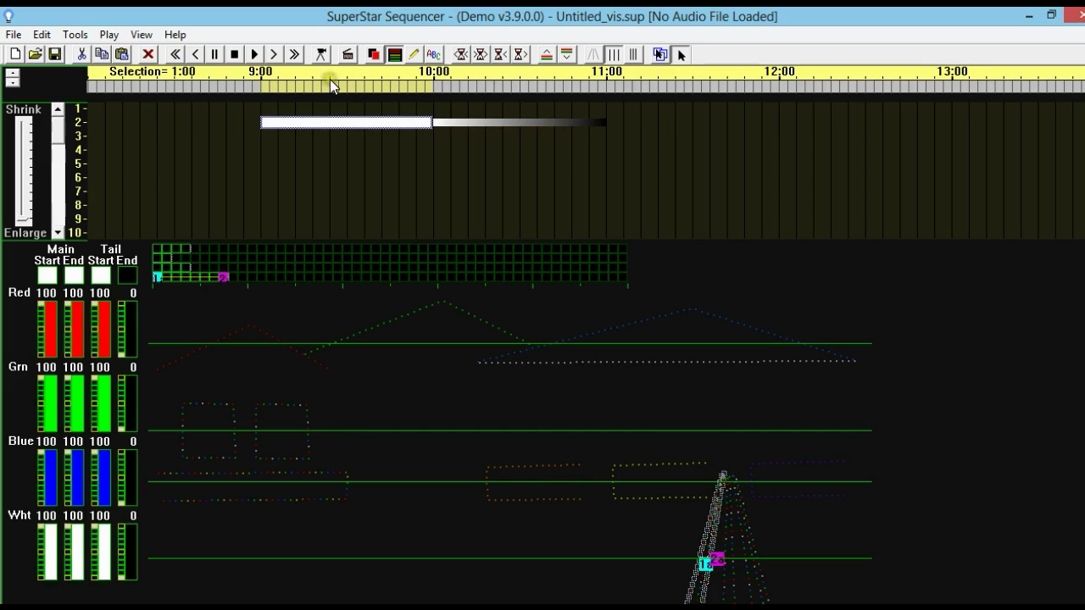
Back in SuperStar Sequencer, import the VisualizerTutorial visualization again with the existing import settings.
click(13, 35)
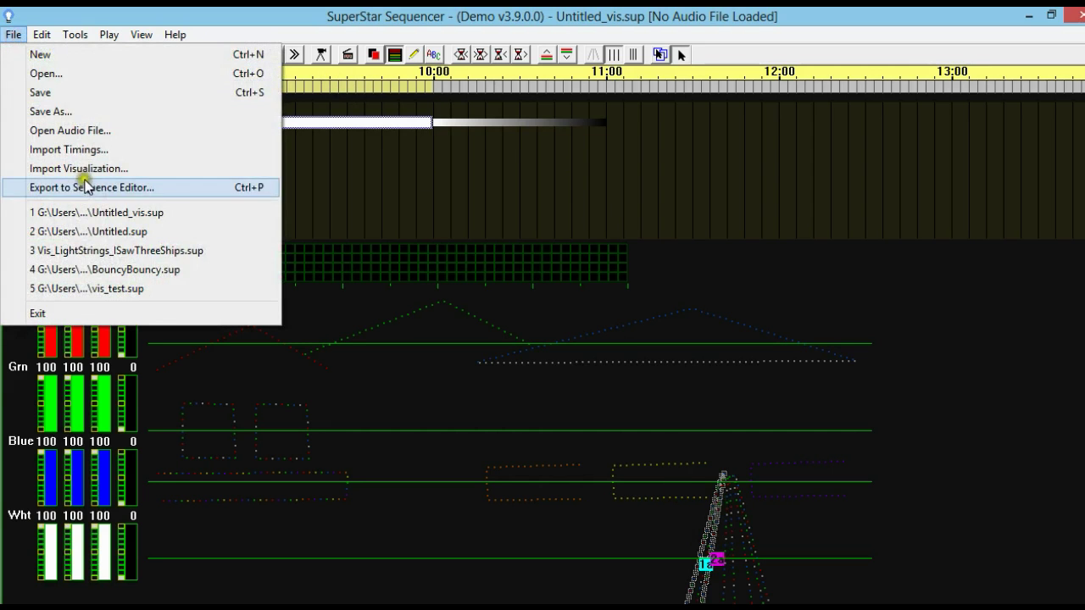
click(83, 169)
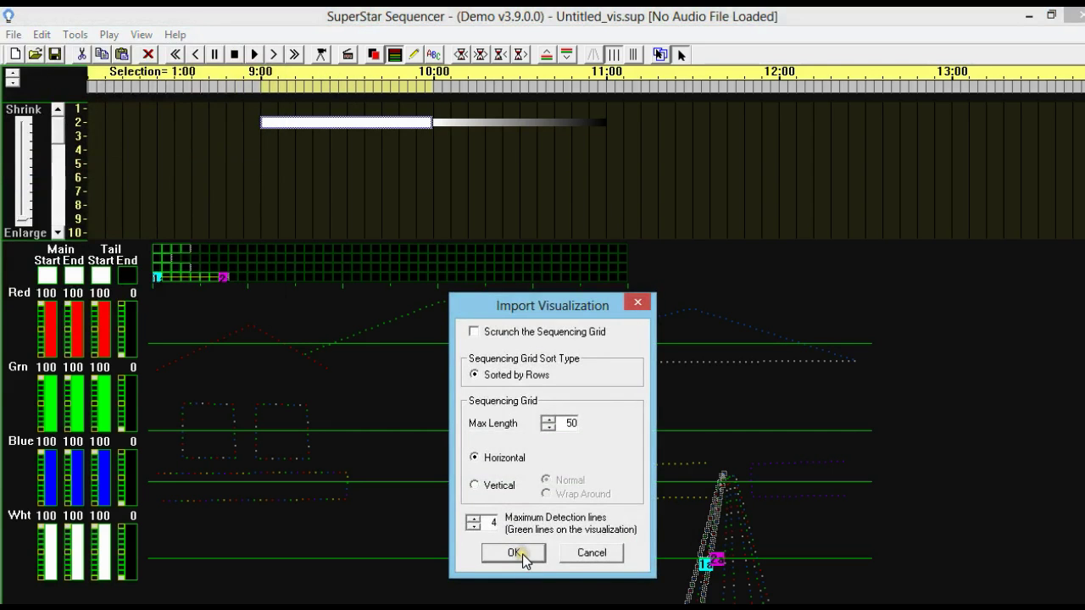
click(522, 554)
click(473, 345)
click(658, 583)
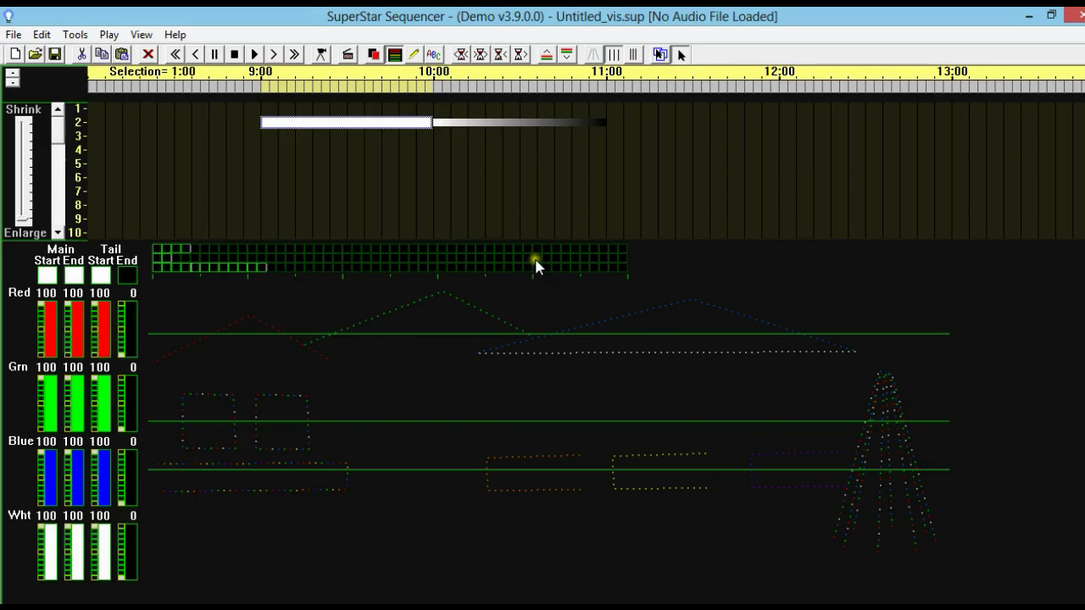
Modify Morph 1 at 9:00 to end at 0,11 while still starting at 0,0, and play it back.
click(192, 55)
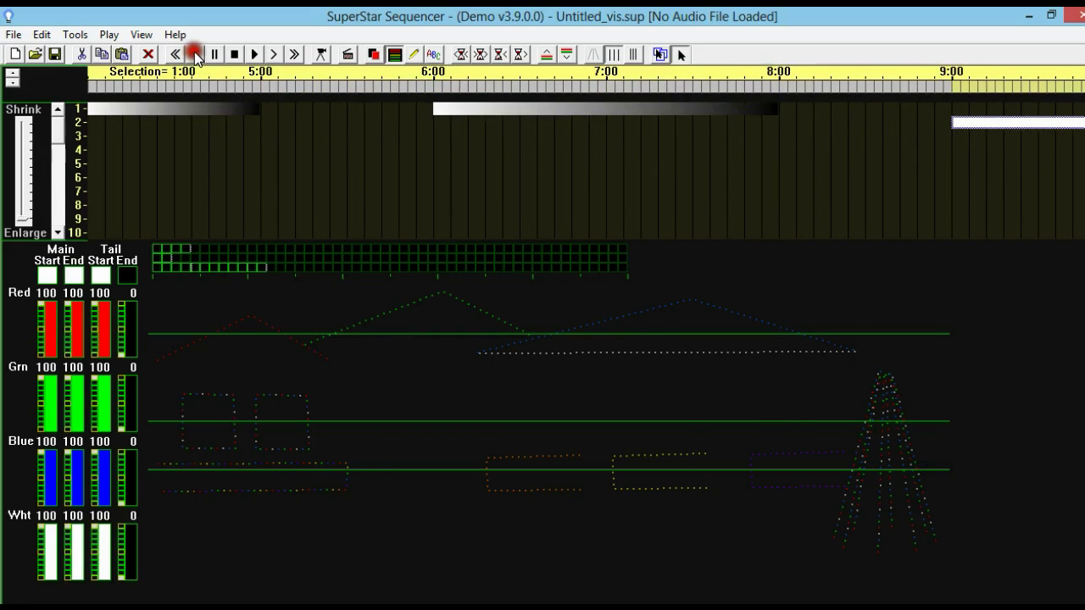
click(274, 55)
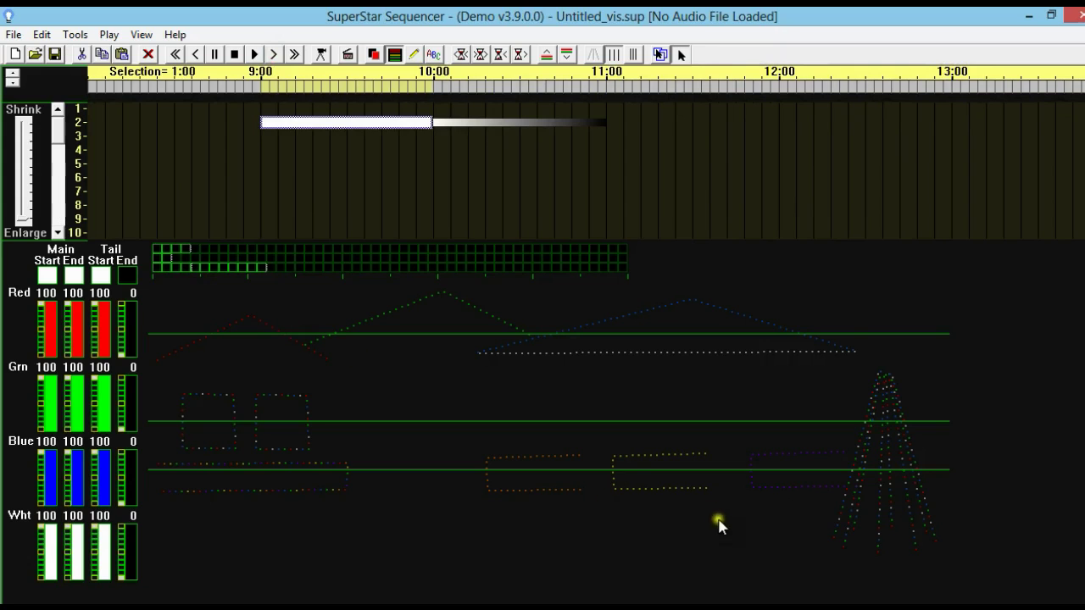
click(254, 54)
click(400, 124)
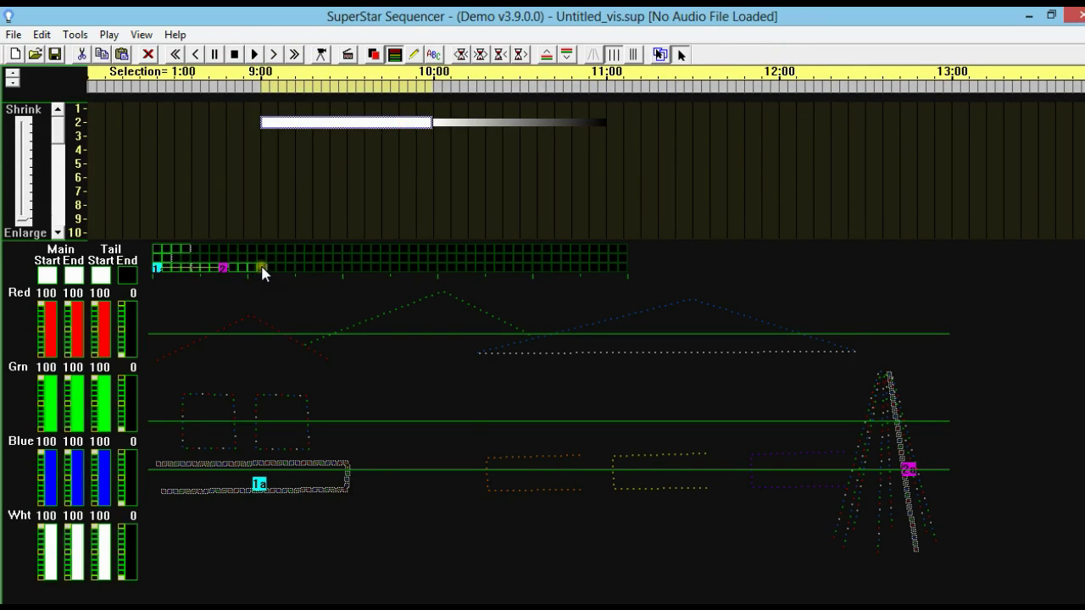
click(261, 269)
click(659, 54)
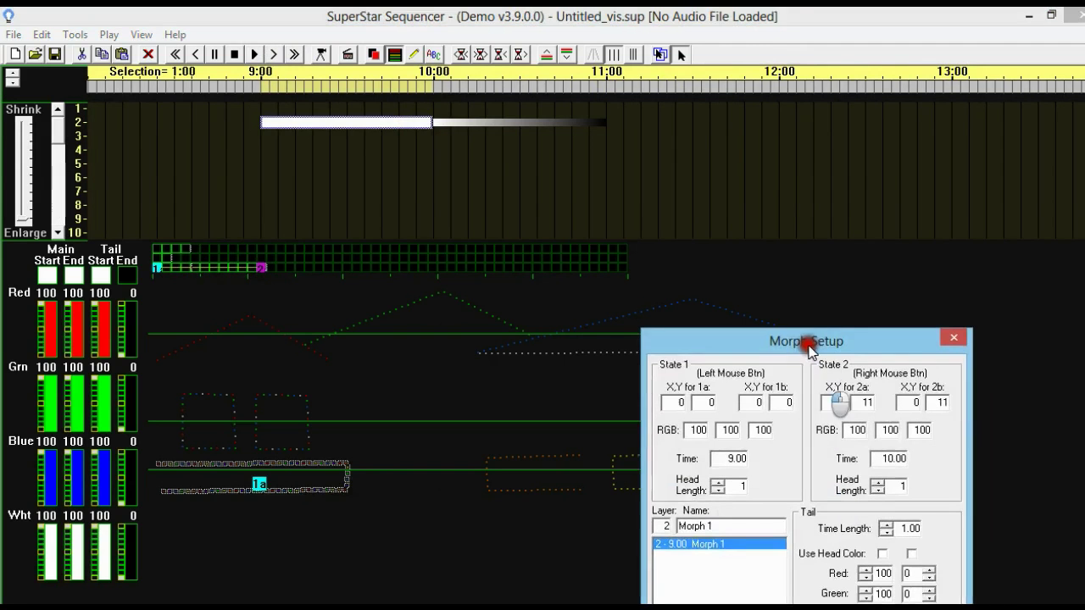
drag(770, 342, 722, 191)
click(691, 527)
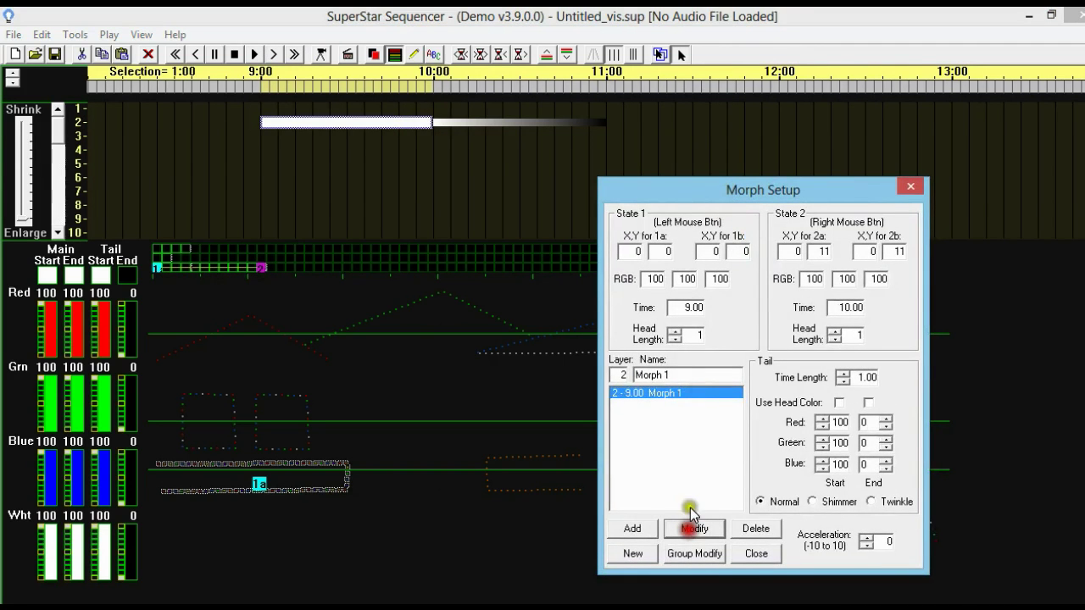
key(Escape)
click(254, 55)
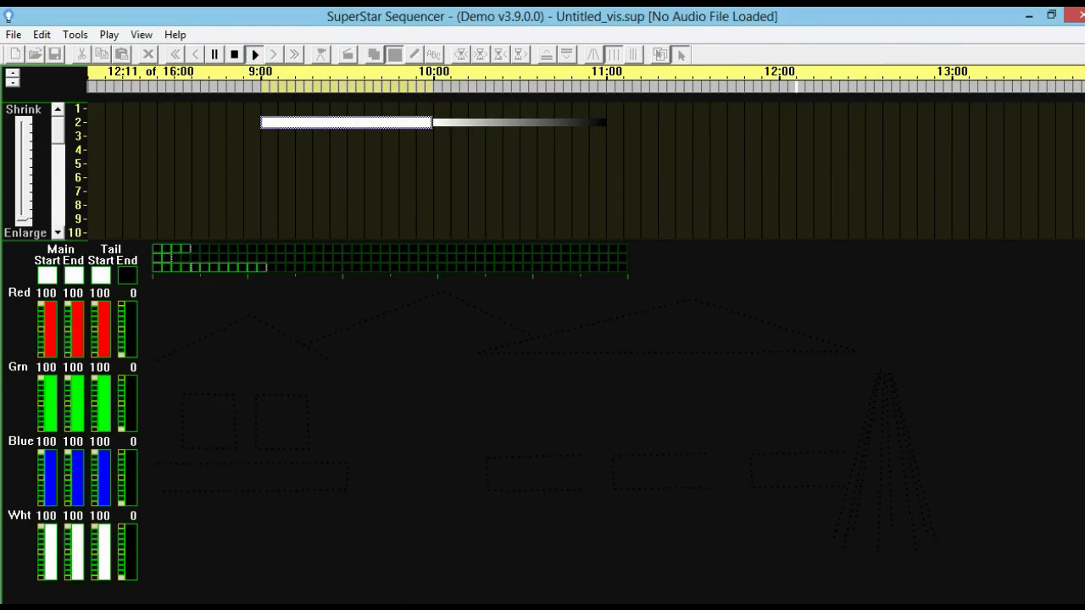
key(space)
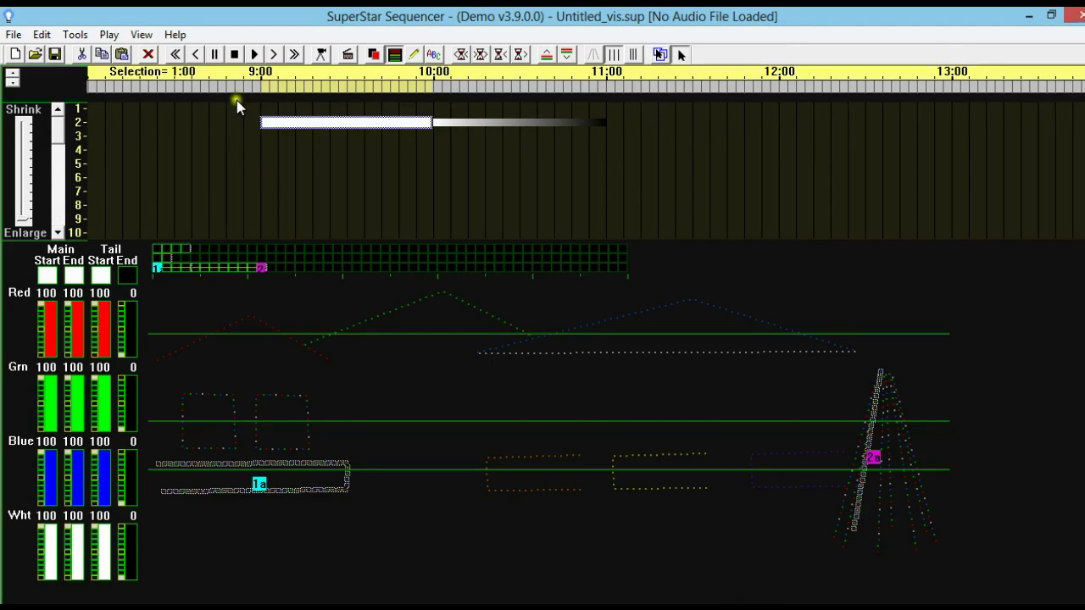
Go to 12:00 in the timeline and mark a morph on the mega tree strands from 0,4 to 0,11.
click(275, 54)
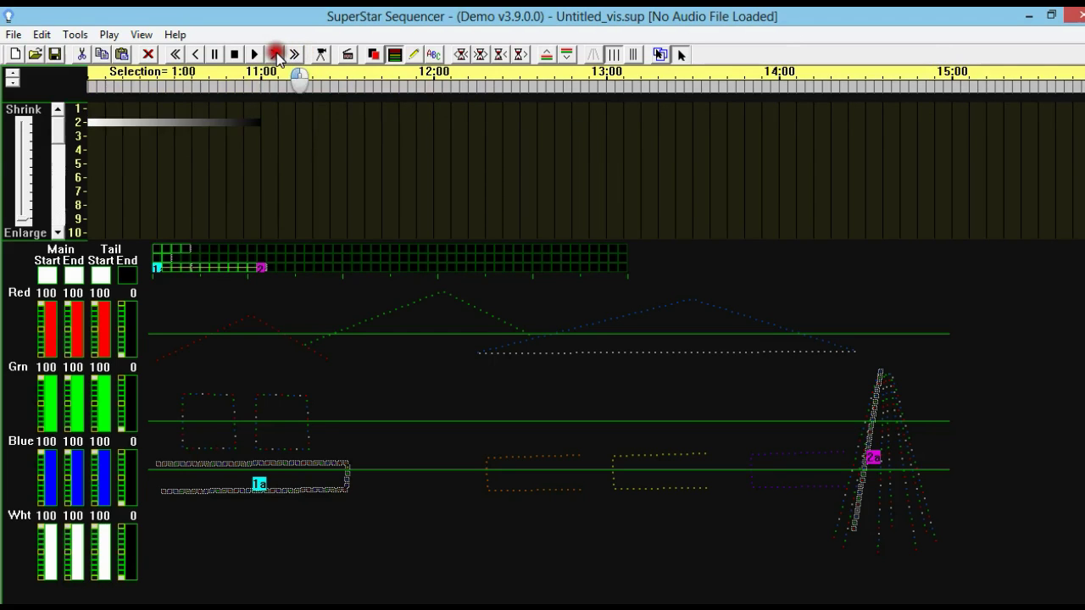
click(264, 85)
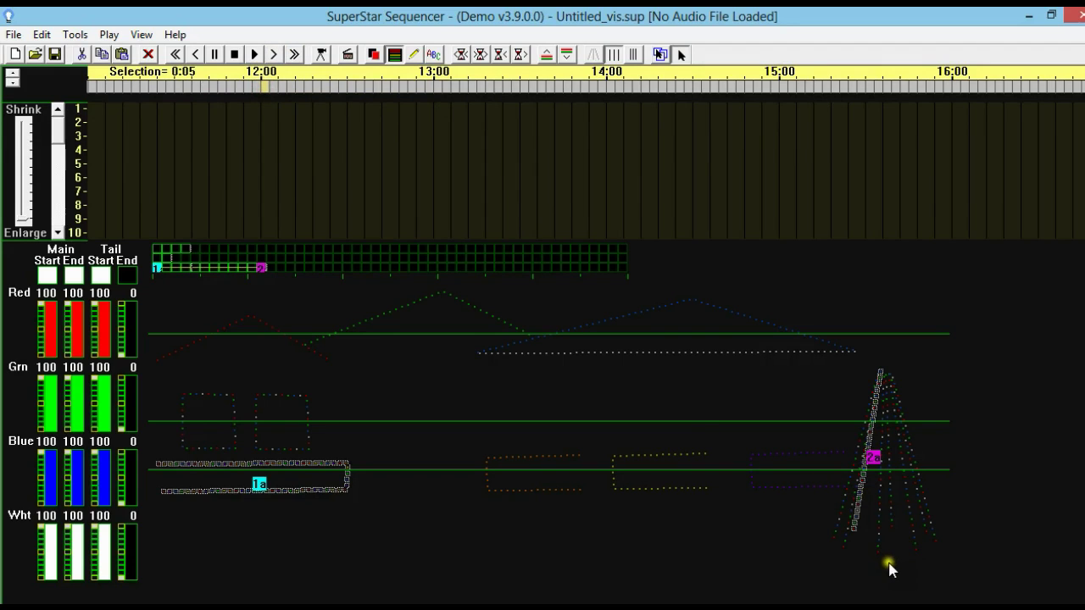
click(196, 267)
click(262, 268)
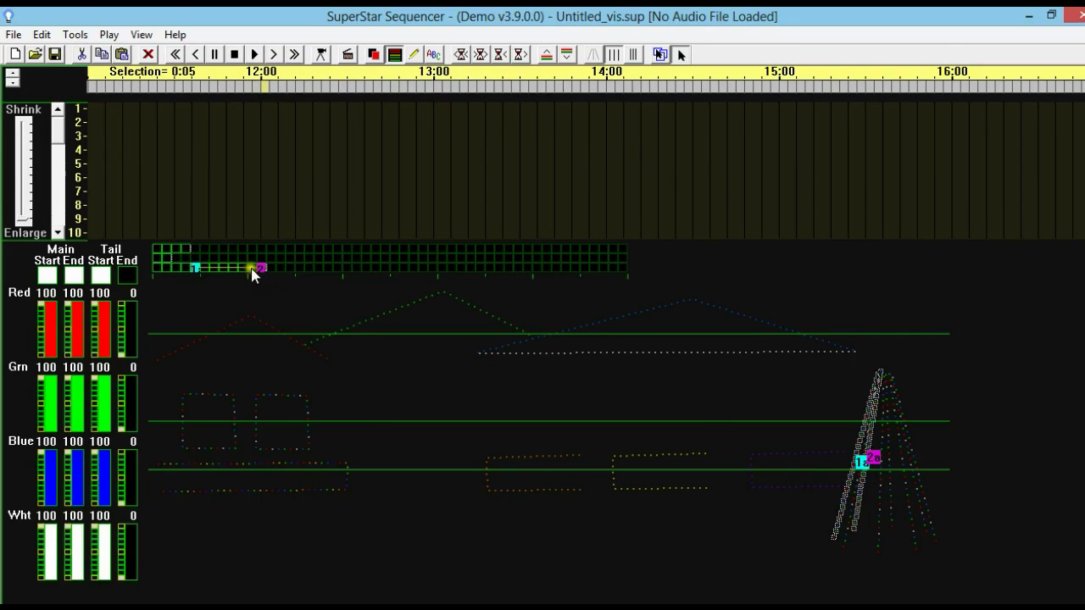
click(262, 267)
Set the morph's main start, main end and tail start colors to red, with their white levels at 0.
click(58, 249)
click(78, 273)
click(376, 364)
click(409, 561)
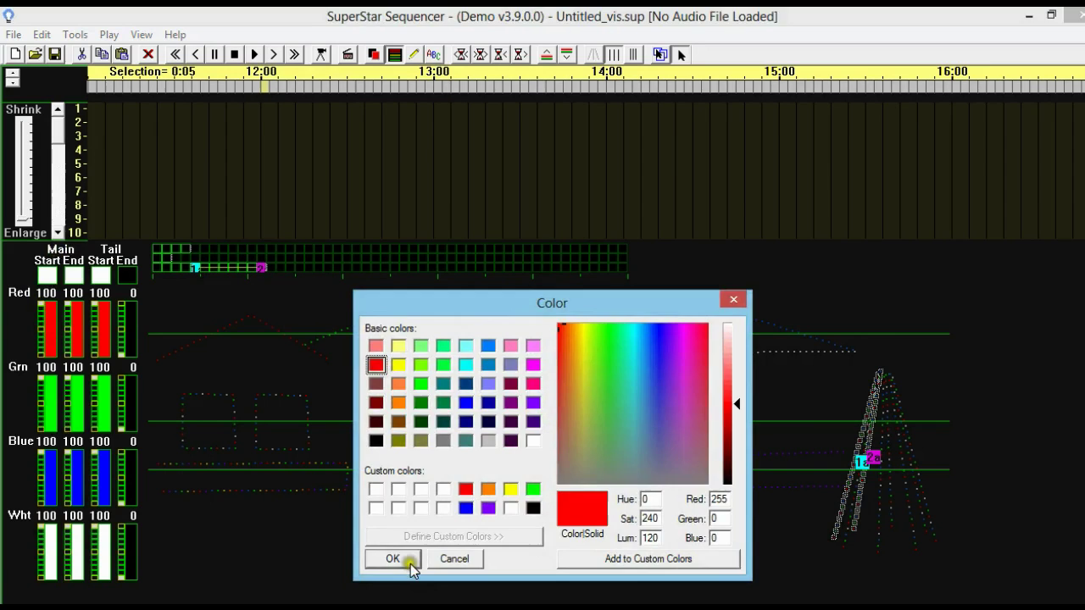
click(101, 274)
click(376, 366)
click(367, 552)
click(44, 570)
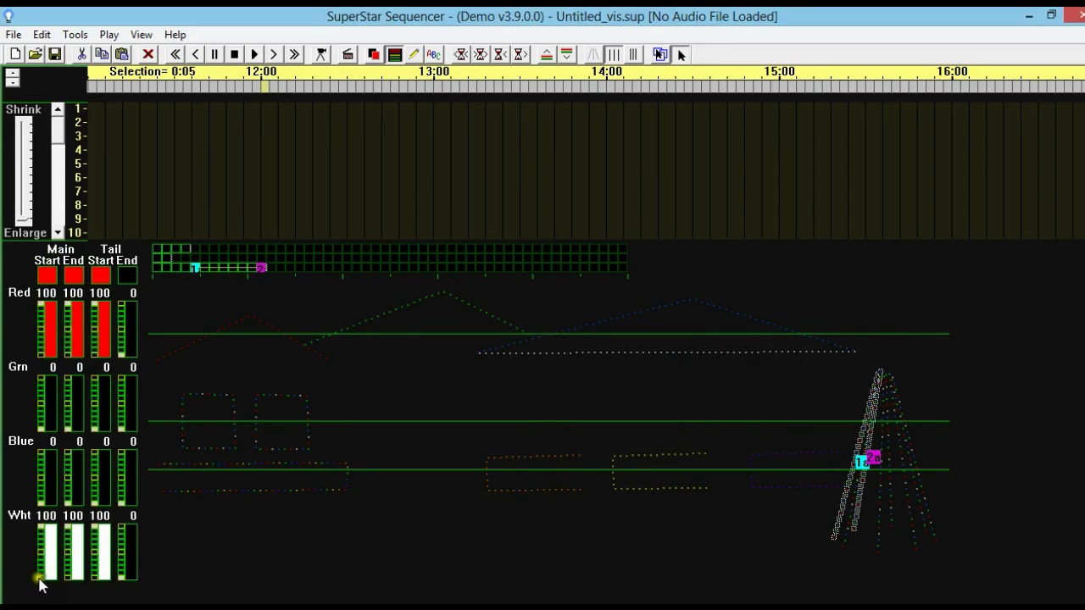
click(69, 578)
click(39, 578)
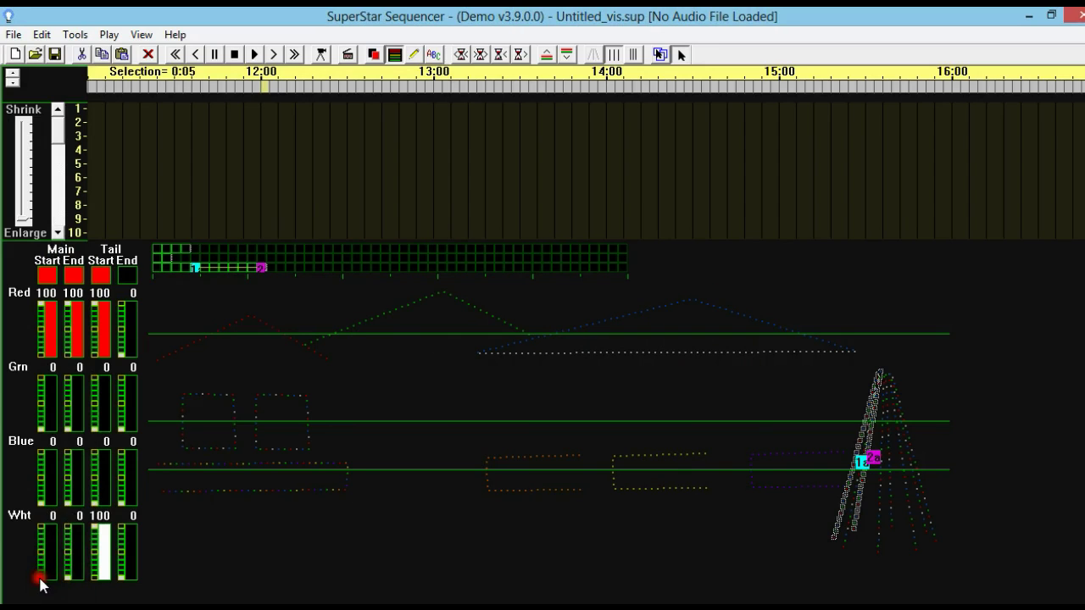
click(100, 579)
Add the red mega tree morph on layer 2 from 12:00 to 13:00, and play it back.
click(539, 351)
drag(539, 351, 525, 586)
drag(267, 86, 429, 89)
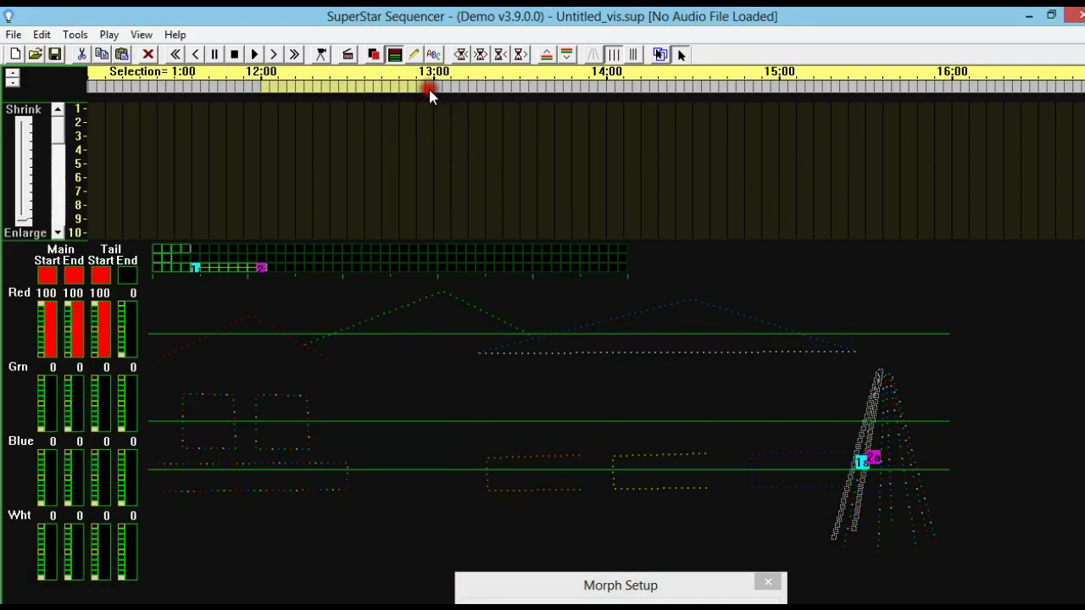
drag(562, 586, 515, 192)
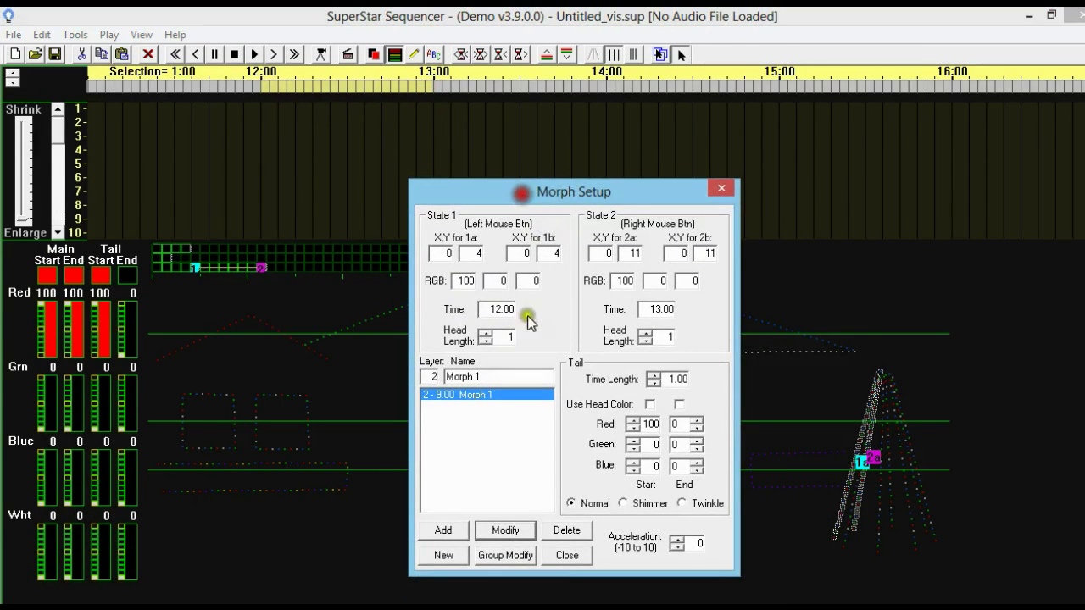
click(447, 530)
drag(599, 194, 605, 606)
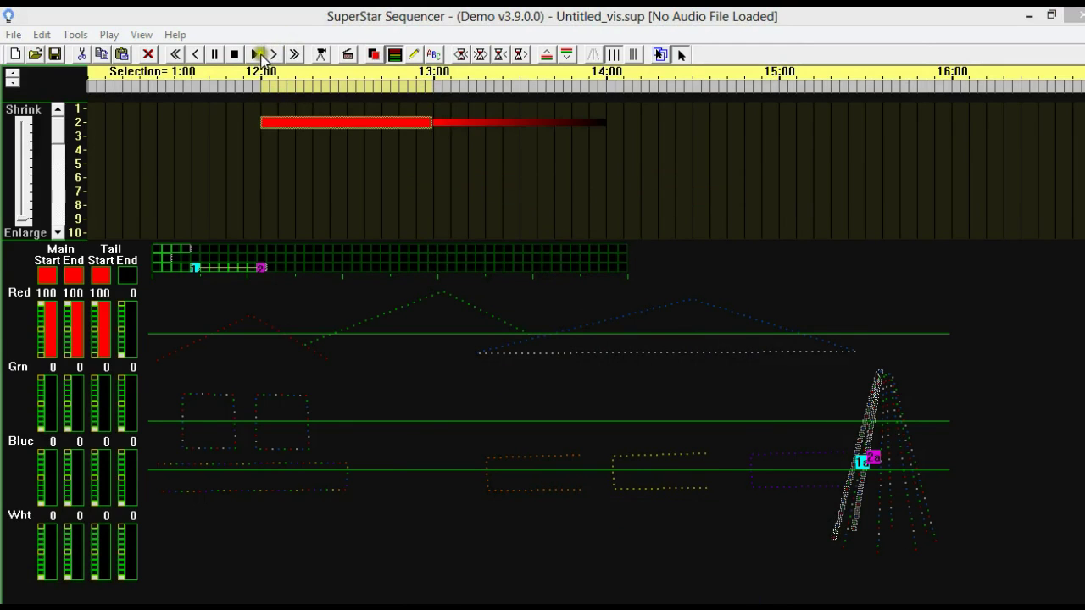
click(258, 53)
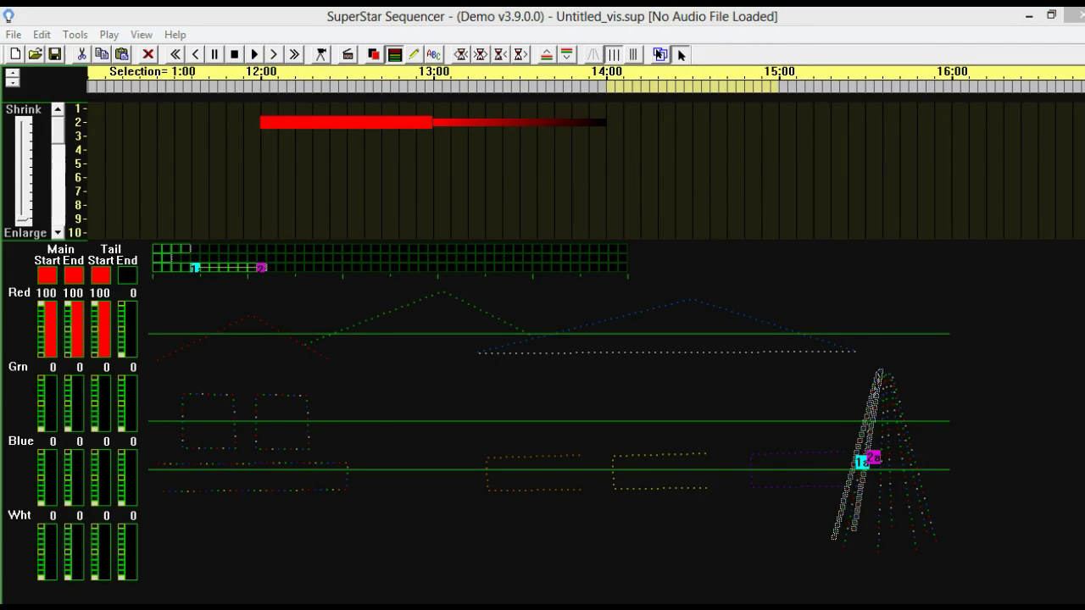
Copy the red morph and paste it at 14:00 on the timeline.
click(361, 122)
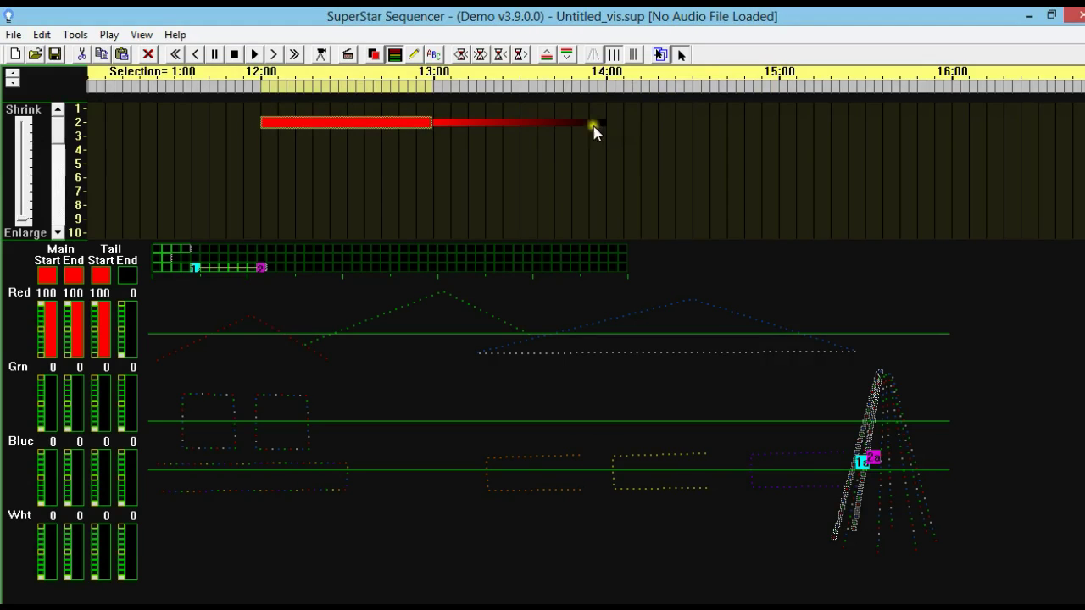
click(102, 55)
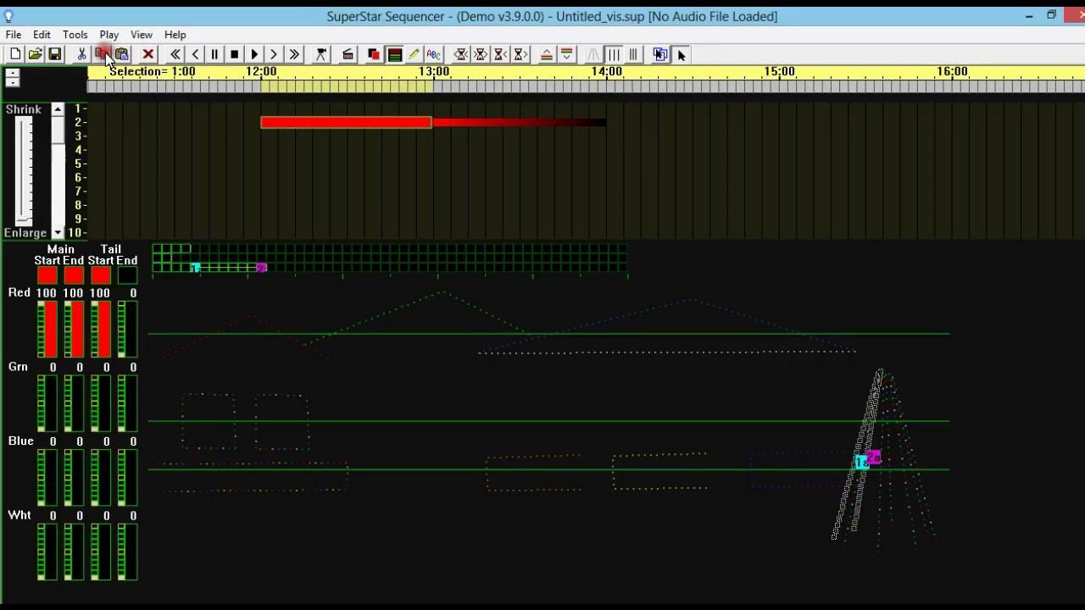
click(611, 82)
click(293, 81)
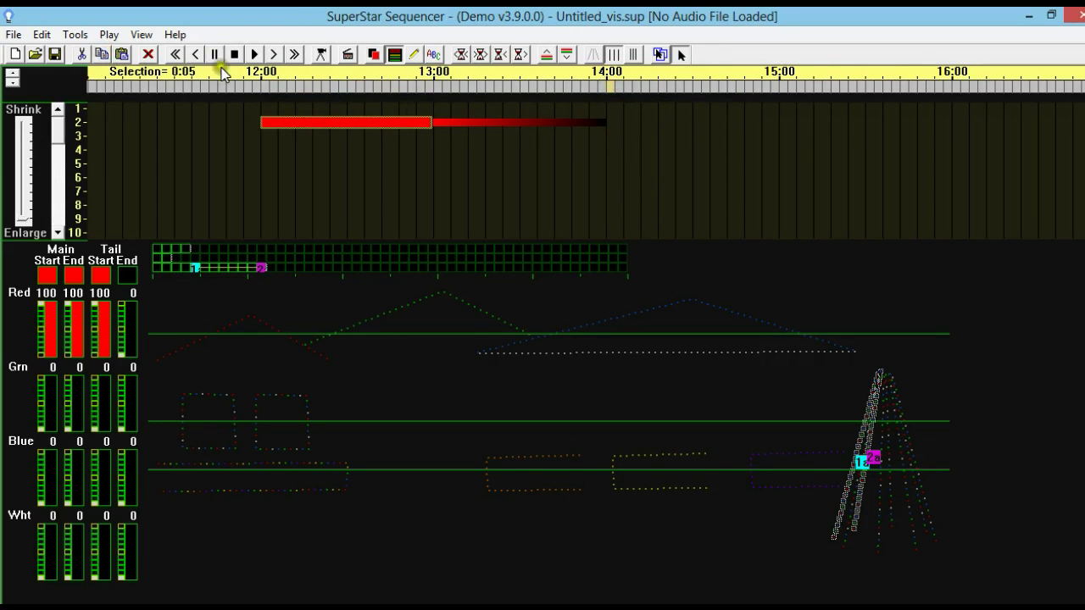
click(121, 54)
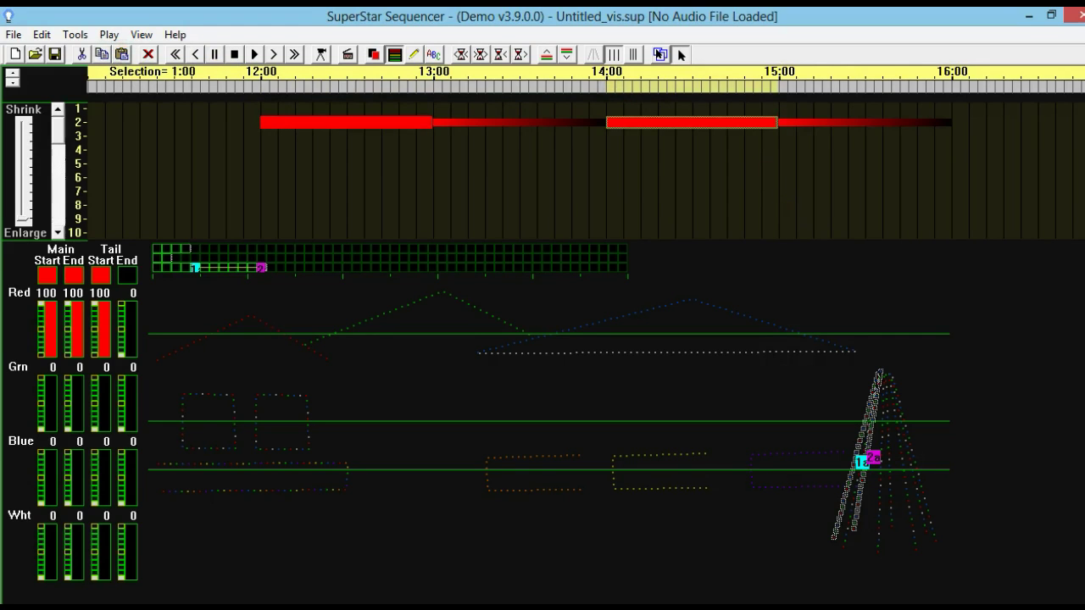
Reverse the pasted morph to run from 0,11 to 0,4, and make its main and tail start colors green.
click(196, 266)
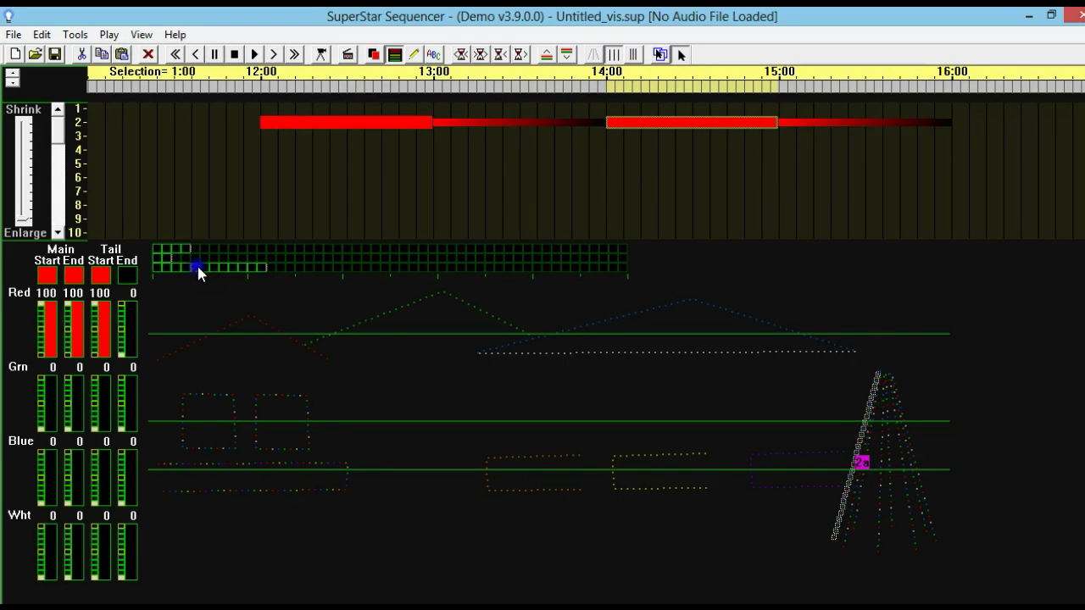
click(260, 266)
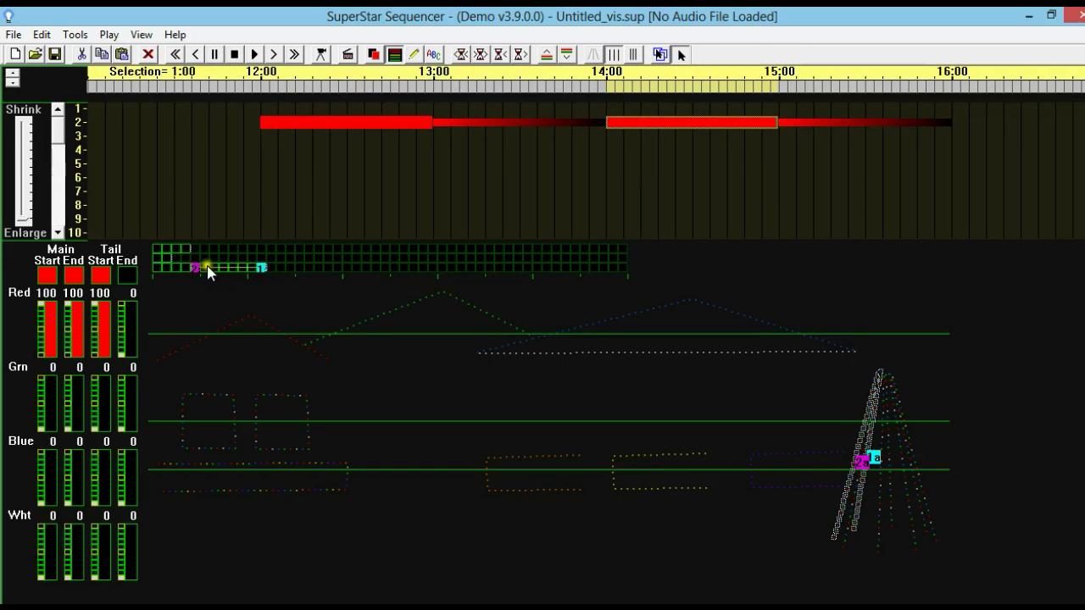
click(74, 275)
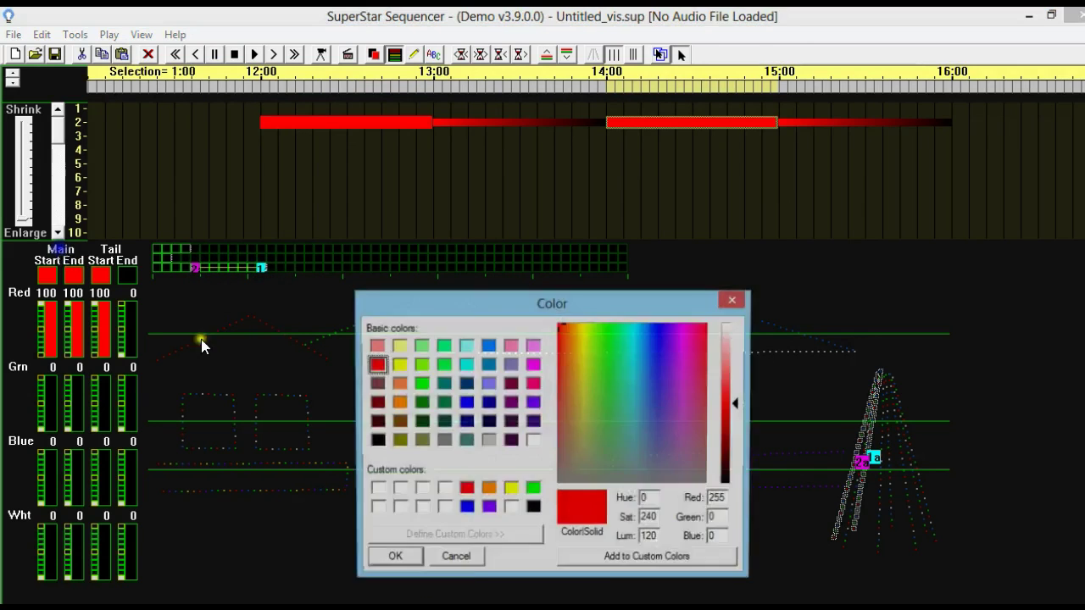
click(422, 383)
click(393, 559)
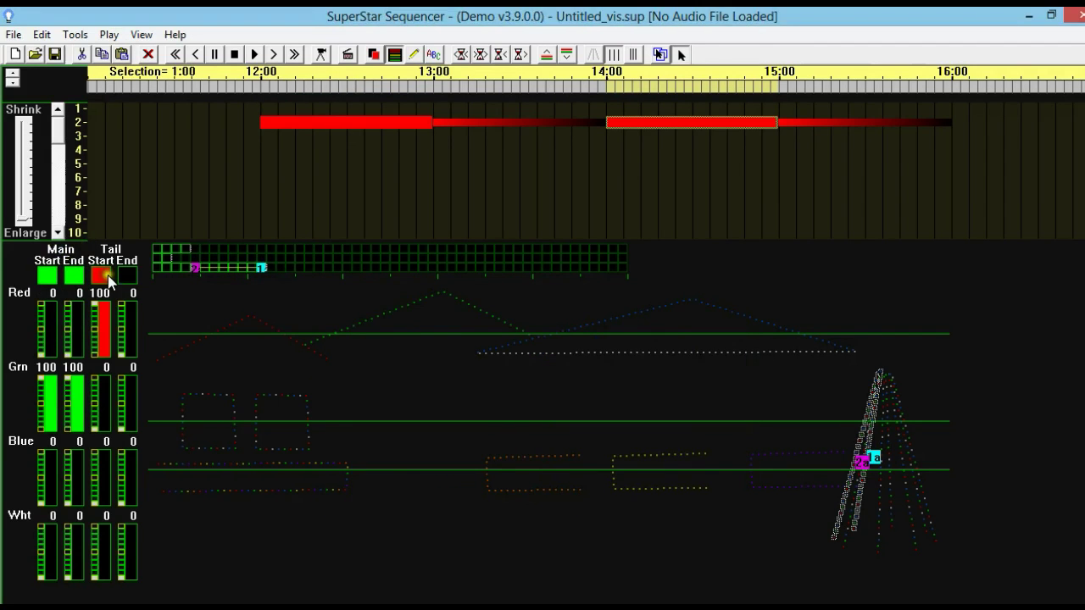
click(101, 275)
click(422, 383)
click(411, 559)
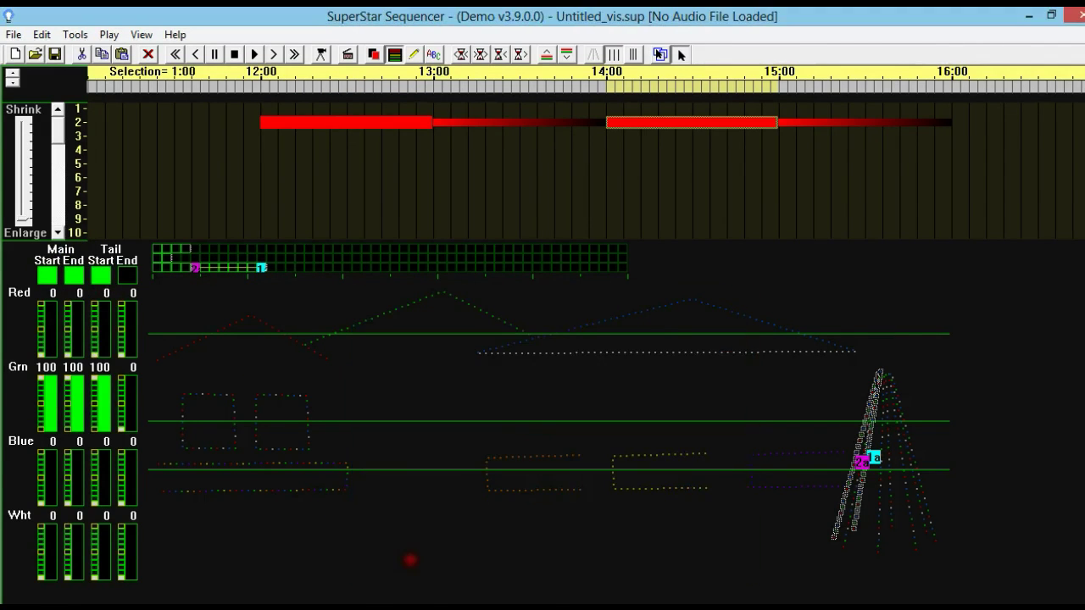
Apply the reversed direction and green colors to the Morph 2 entry at 14:00, and play it back.
click(659, 54)
drag(508, 175, 527, 254)
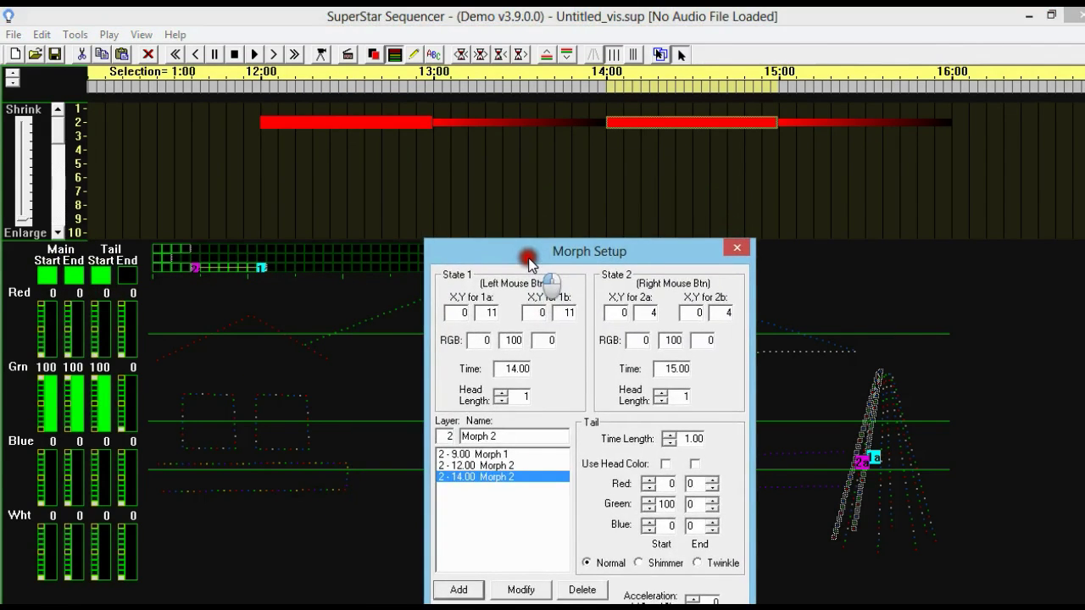
click(521, 589)
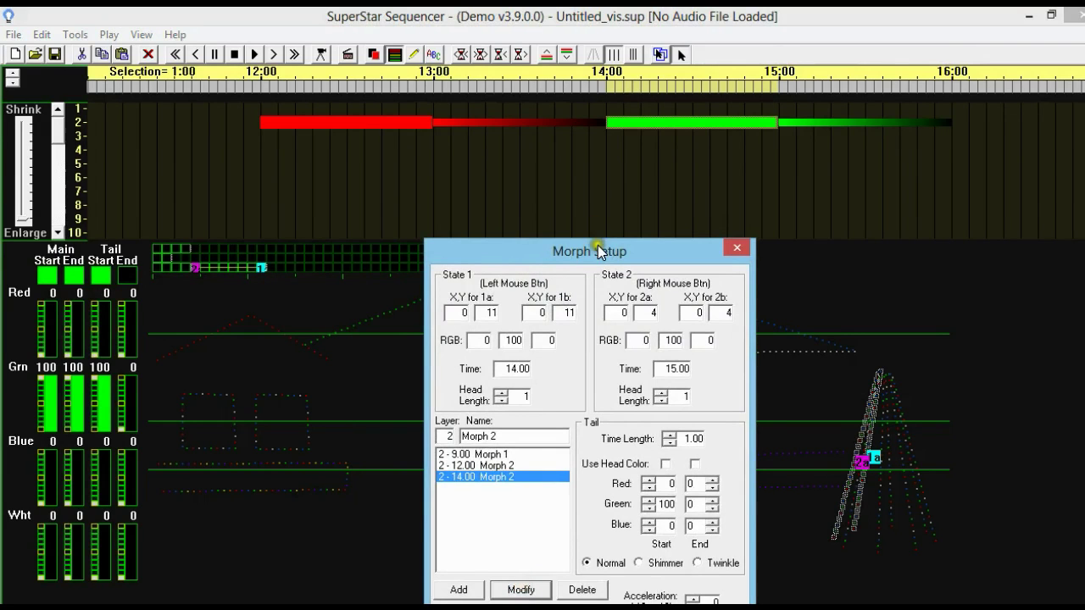
drag(596, 245, 609, 563)
click(255, 54)
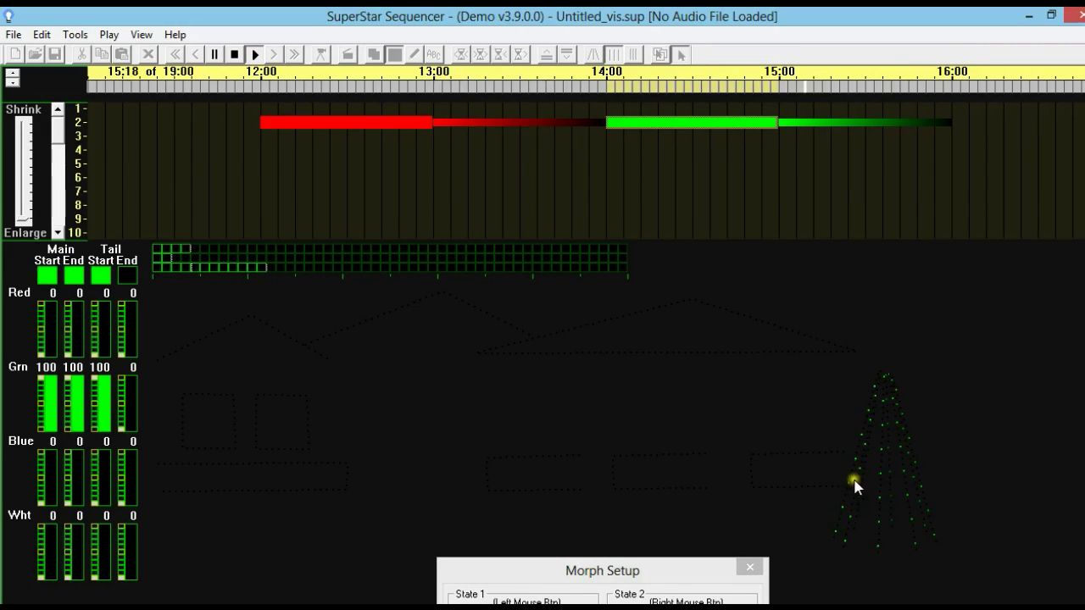
drag(670, 569, 644, 363)
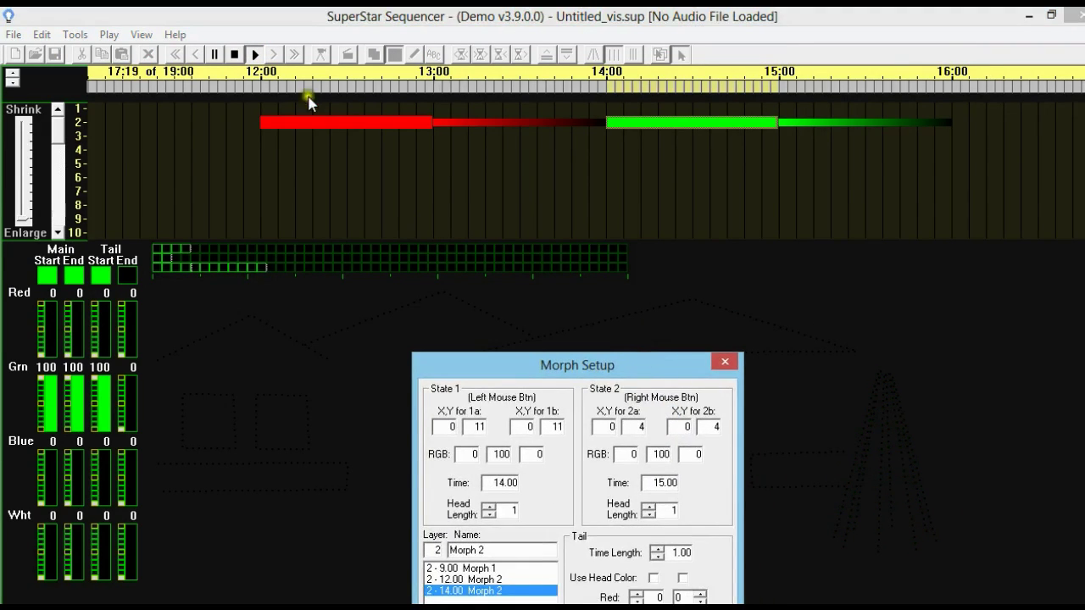
Stop the playback, then copy the red morph at 12:00 and paste it at 16:00 on layer 2.
click(238, 54)
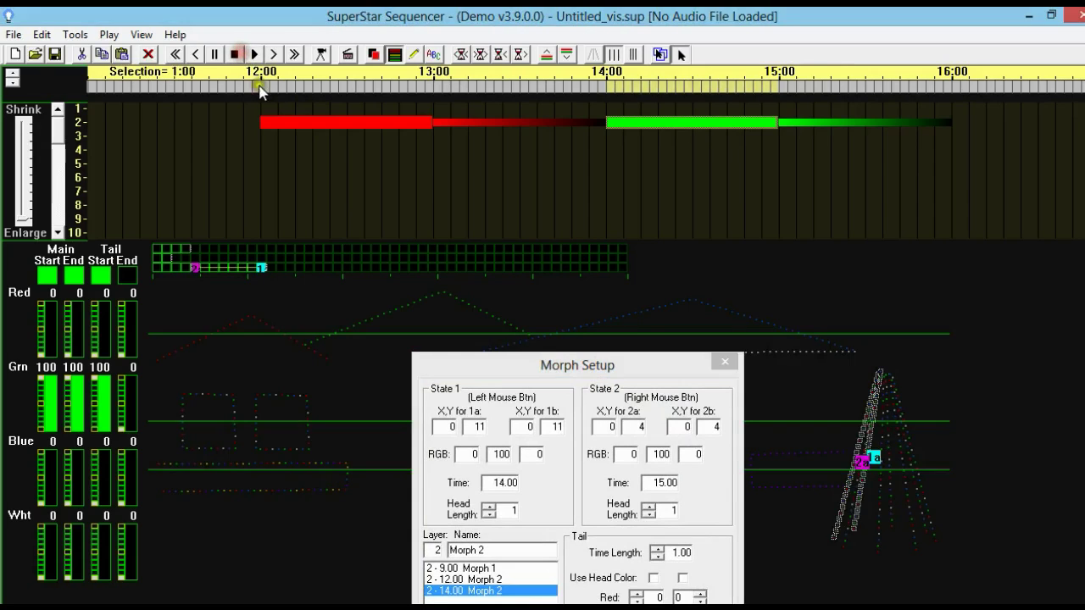
click(356, 124)
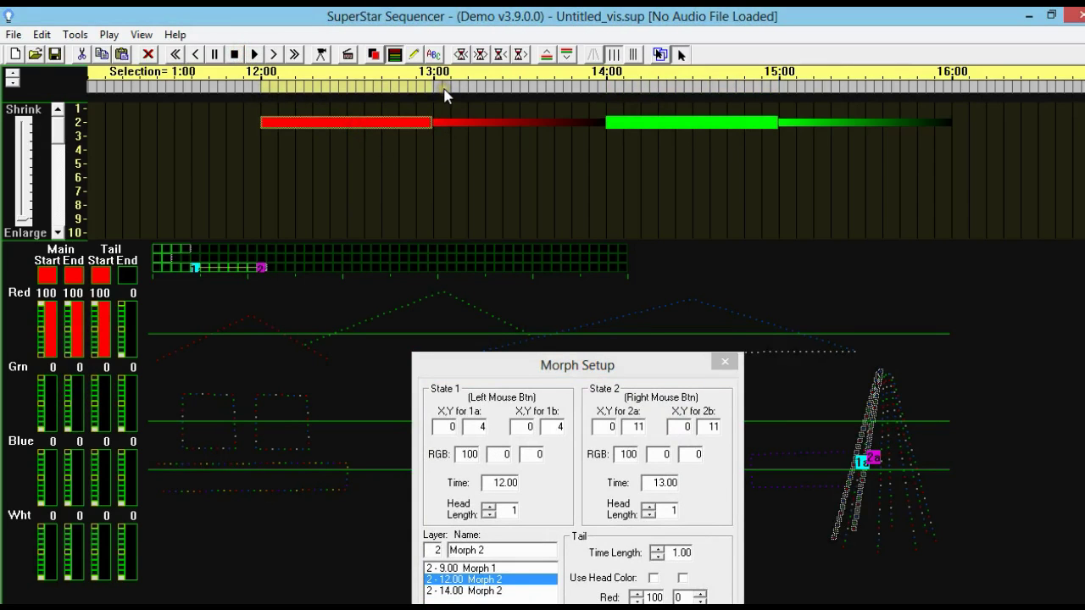
click(955, 86)
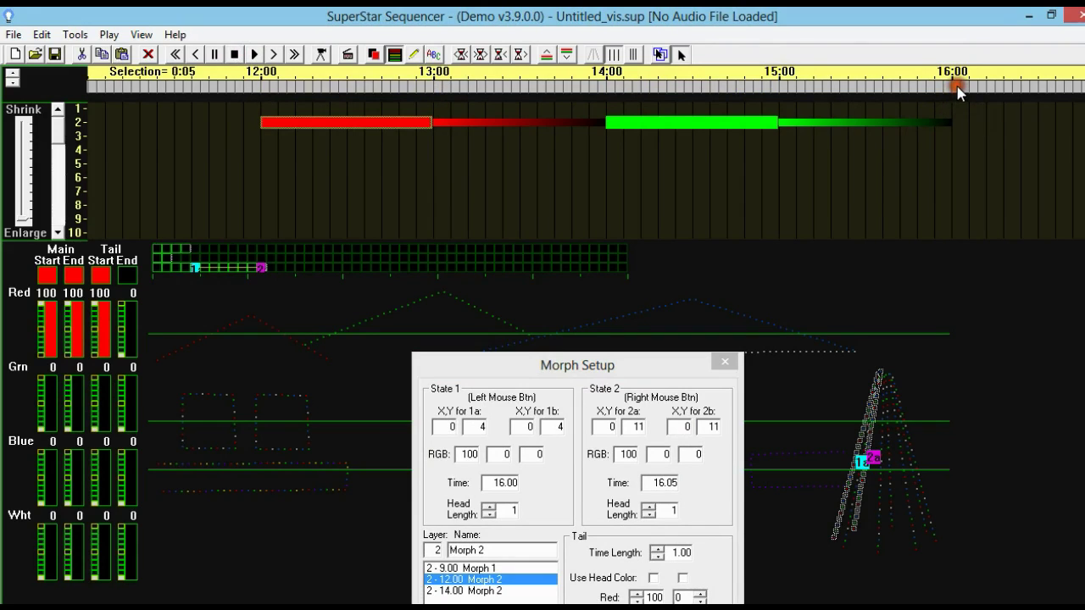
click(808, 136)
Copy the green morph at 14:00, paste it at 16:00 on layer 3, and play back the overlapping morphs.
click(742, 122)
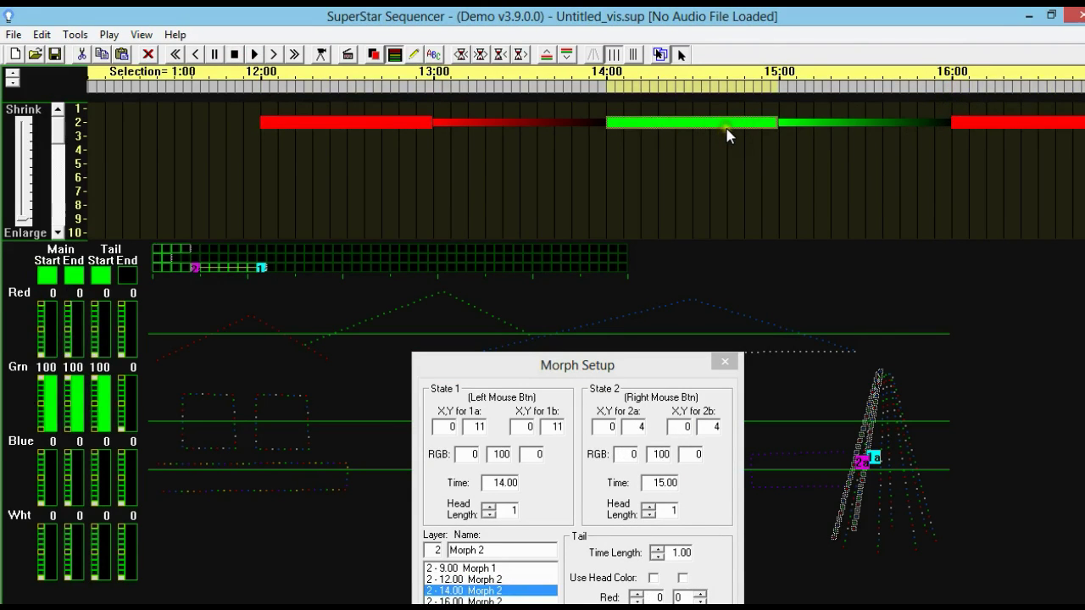
click(956, 86)
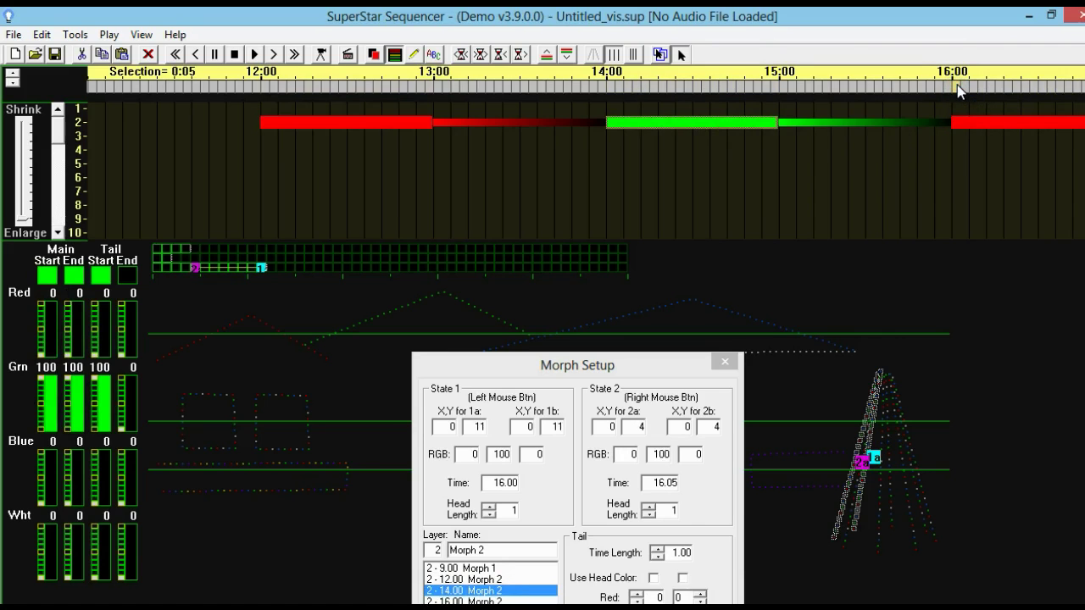
click(956, 87)
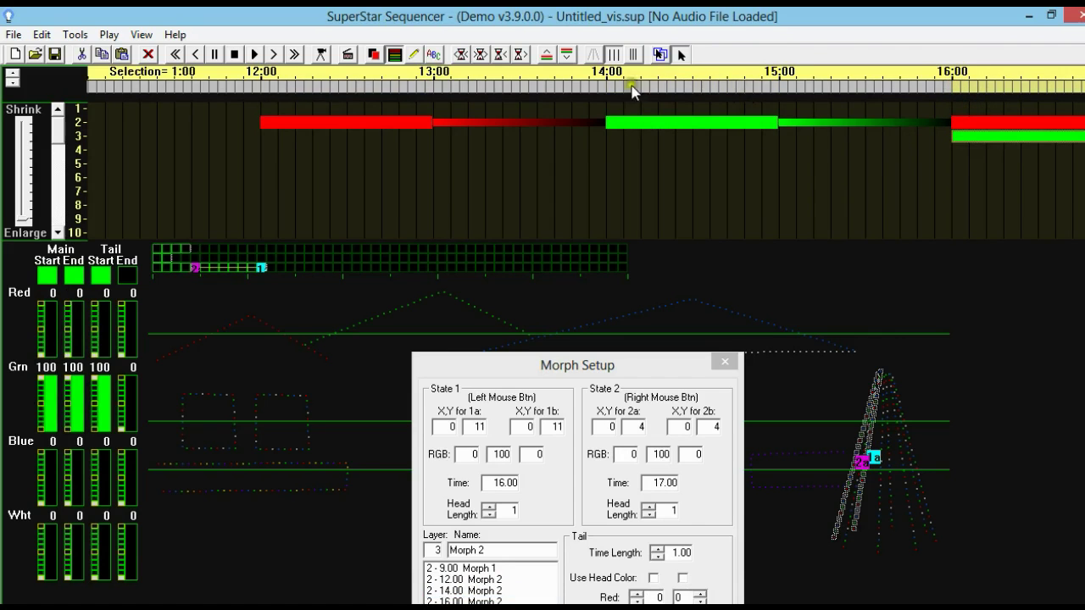
click(275, 54)
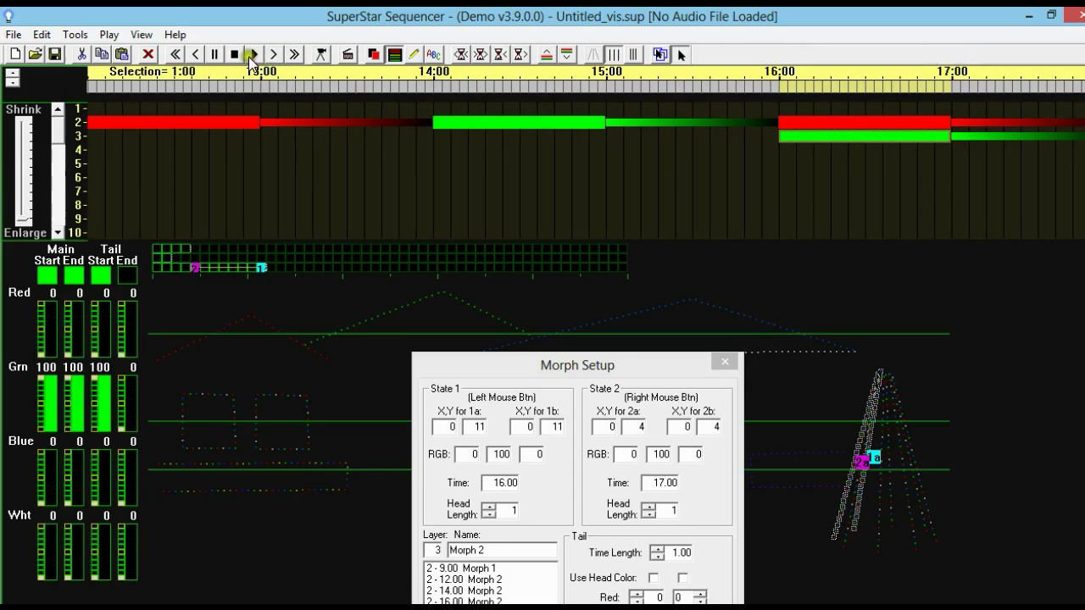
click(255, 54)
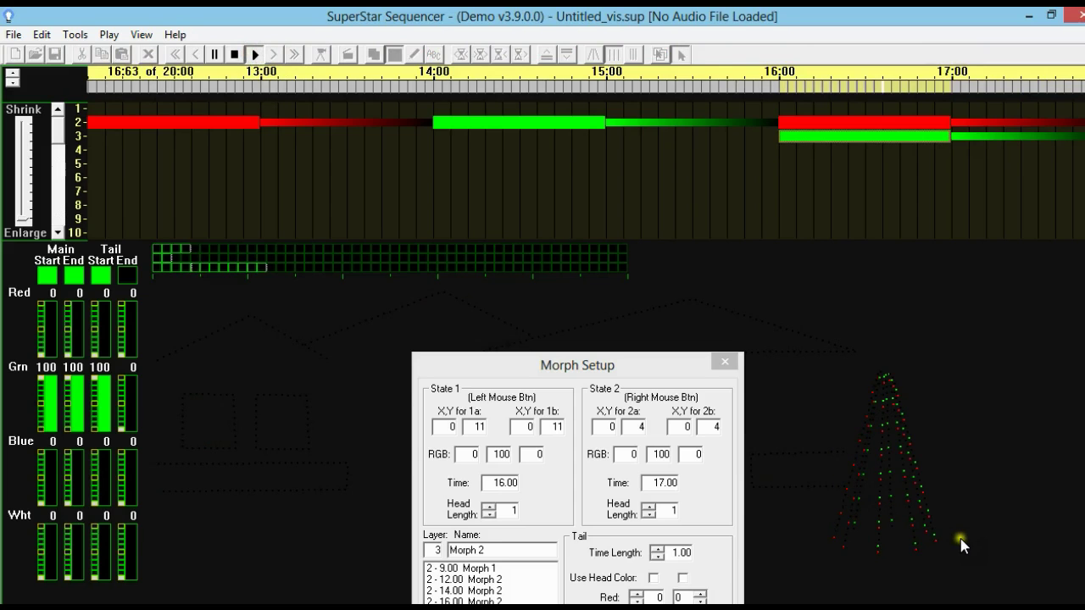
click(234, 54)
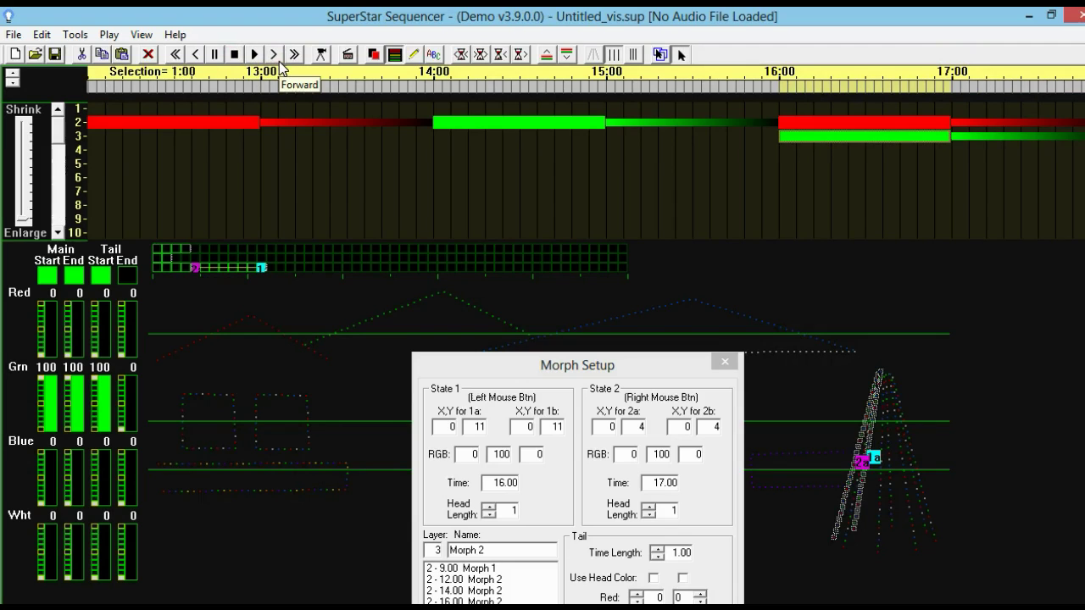
Raise the acceleration of the red morph at 12:00 to a positive value and apply the modification.
drag(548, 362, 531, 203)
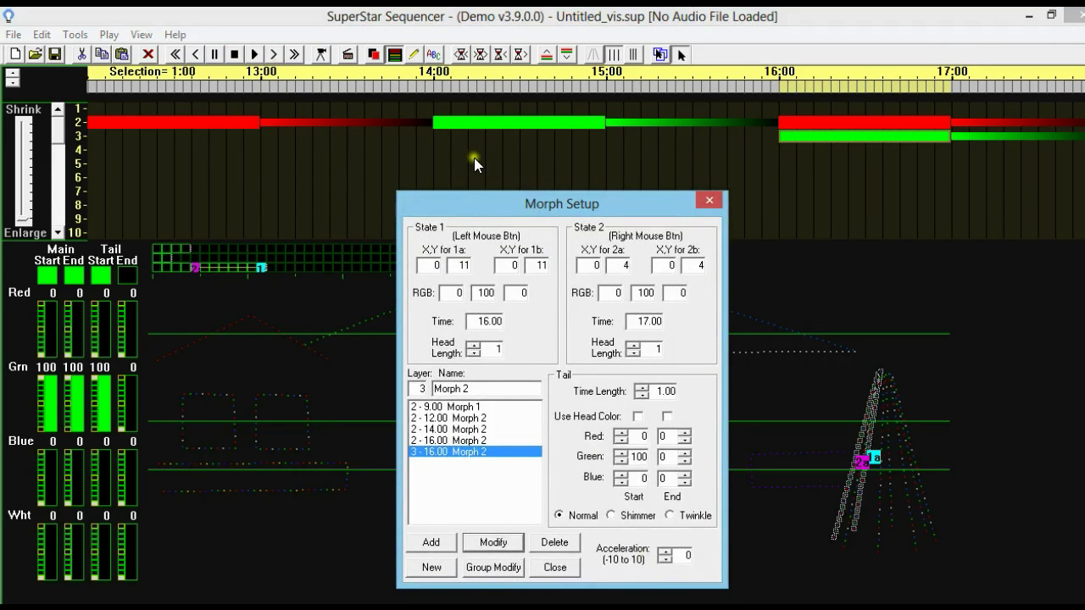
click(239, 126)
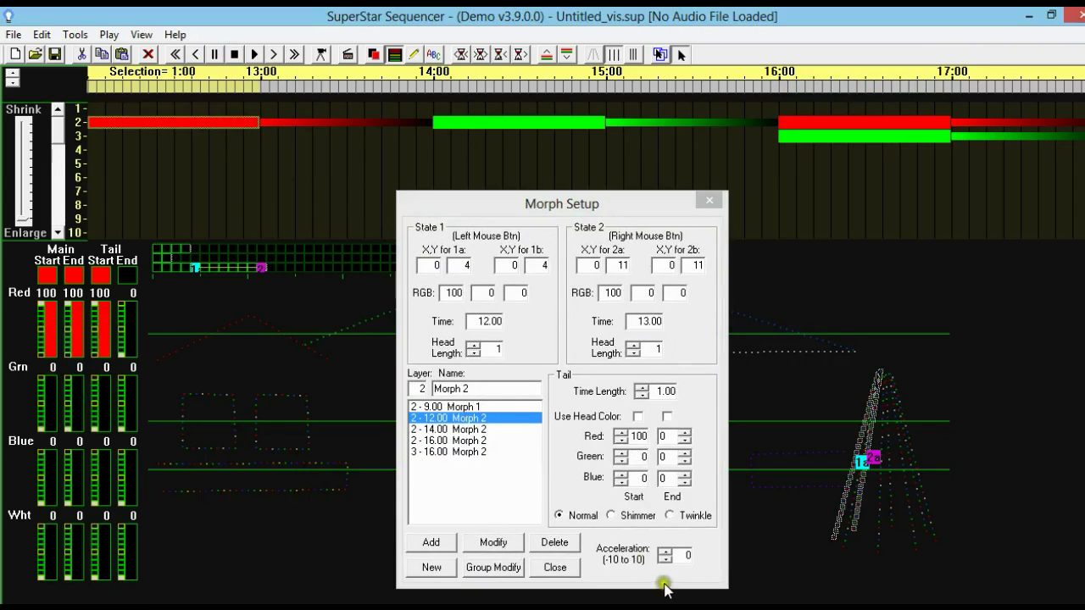
click(665, 552)
click(666, 552)
click(665, 552)
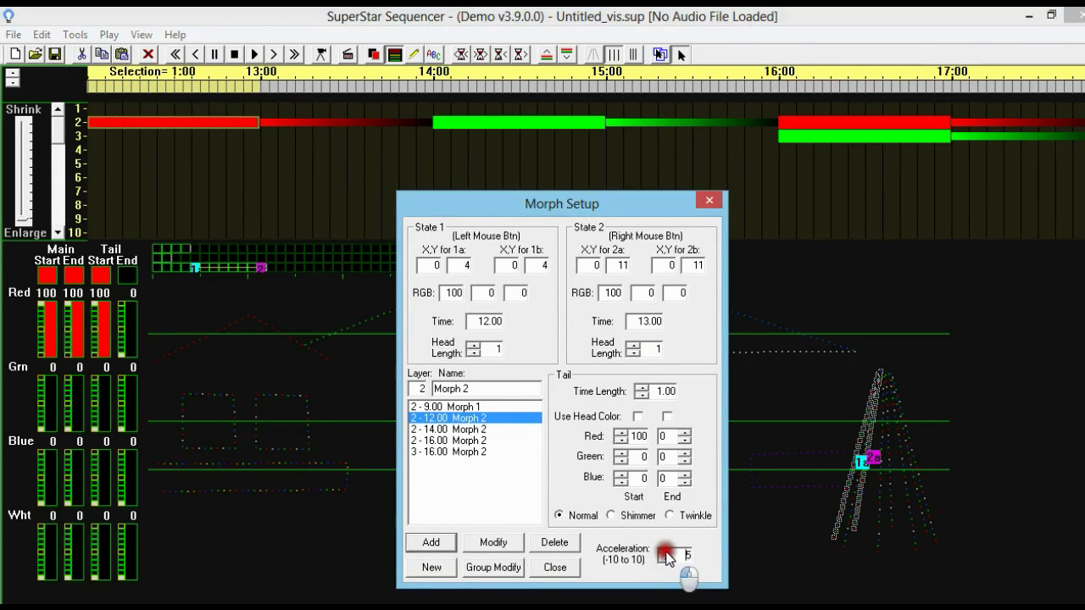
click(487, 544)
Set the acceleration of the green morph at 14:00 to -10 and apply the modification.
click(502, 127)
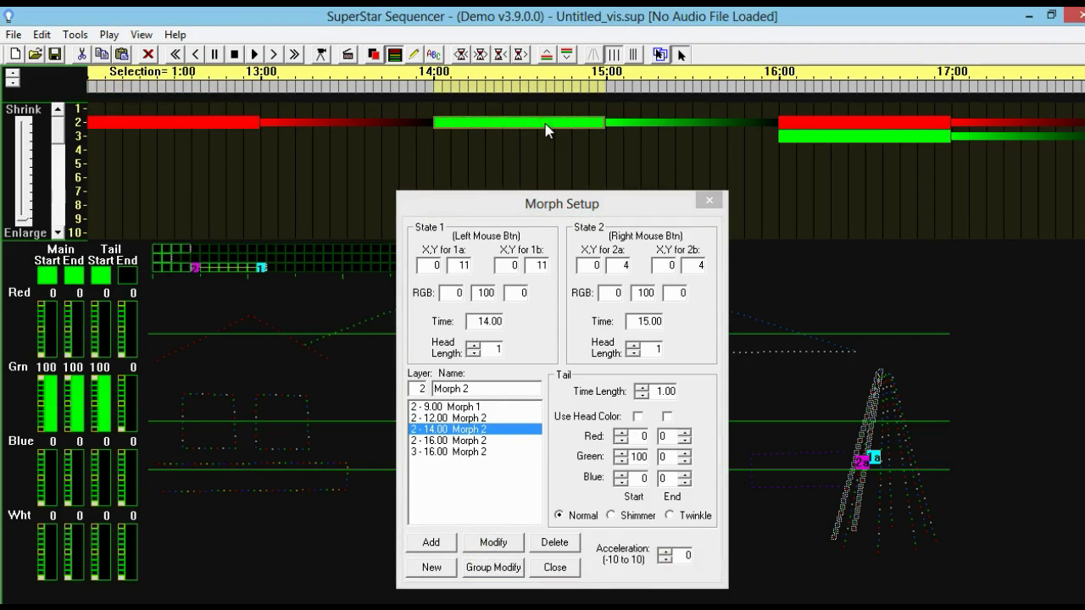
drag(616, 206, 538, 182)
click(536, 126)
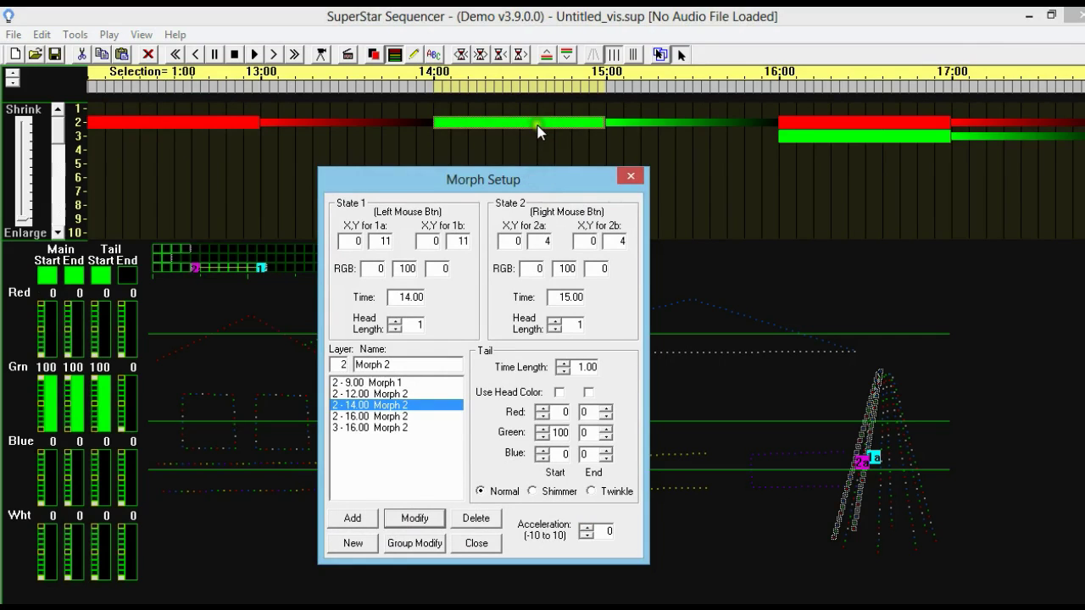
click(586, 535)
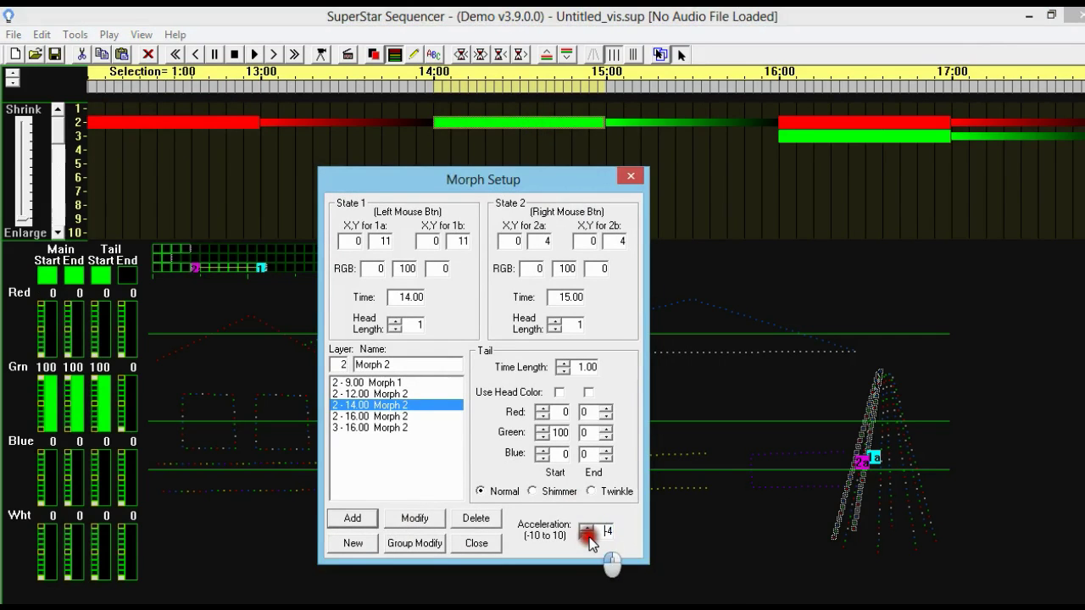
click(586, 537)
click(413, 519)
Move the Morph Setup dialog clear of the mega tree and play back the accelerated morphs, repeating the playback.
drag(497, 180, 427, 404)
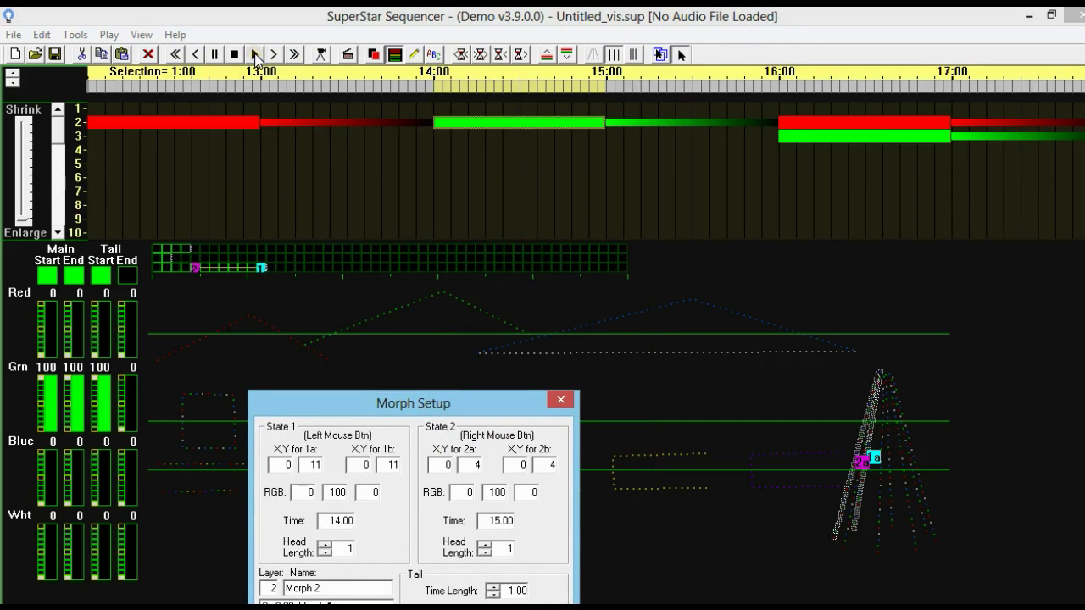
click(255, 55)
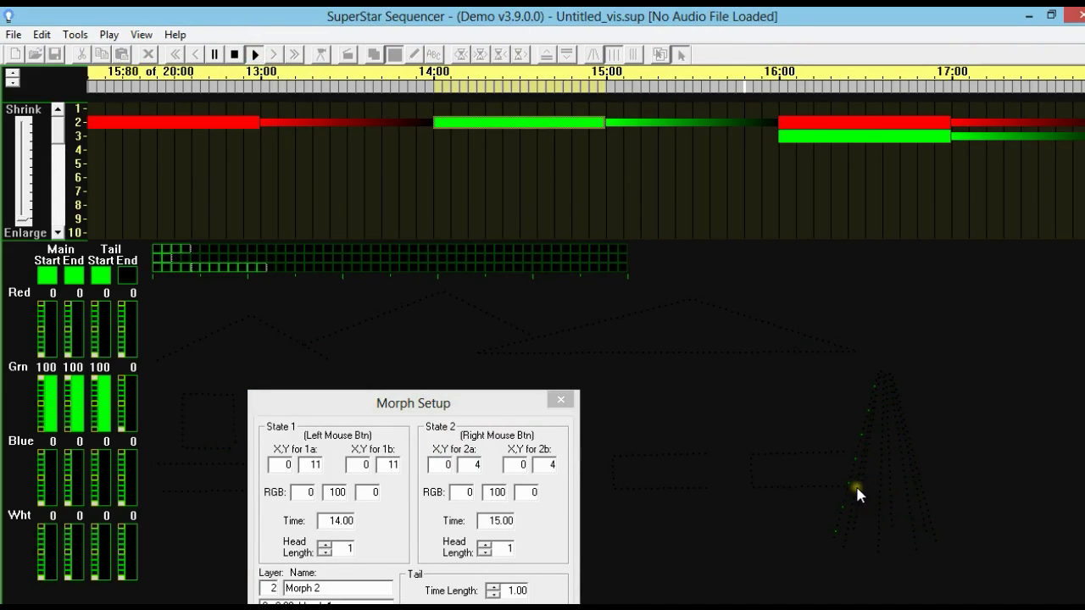
click(238, 56)
click(255, 55)
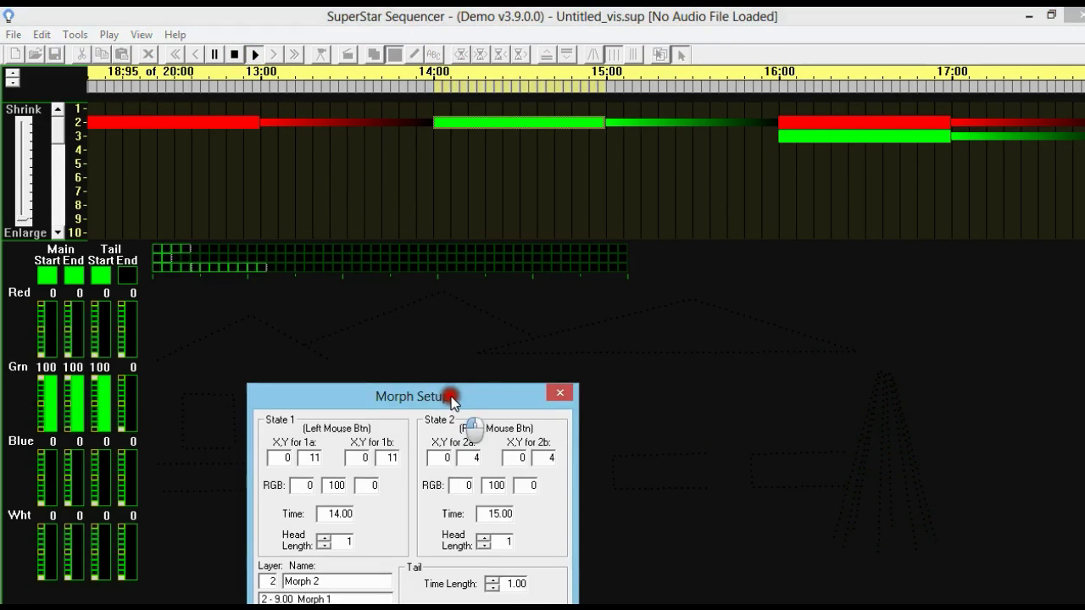
drag(452, 403, 479, 216)
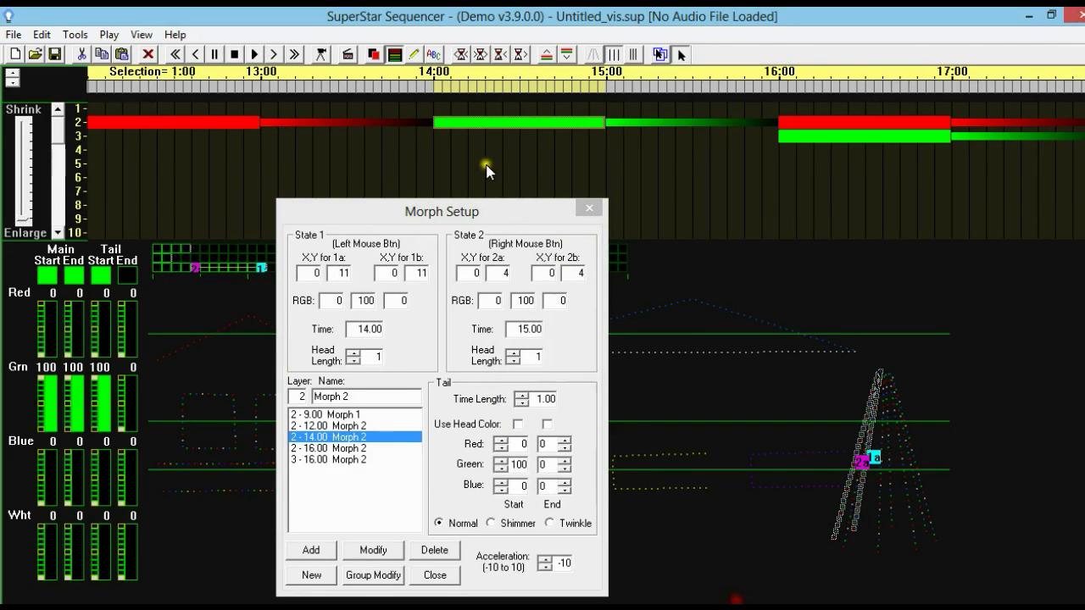
drag(520, 210, 520, 304)
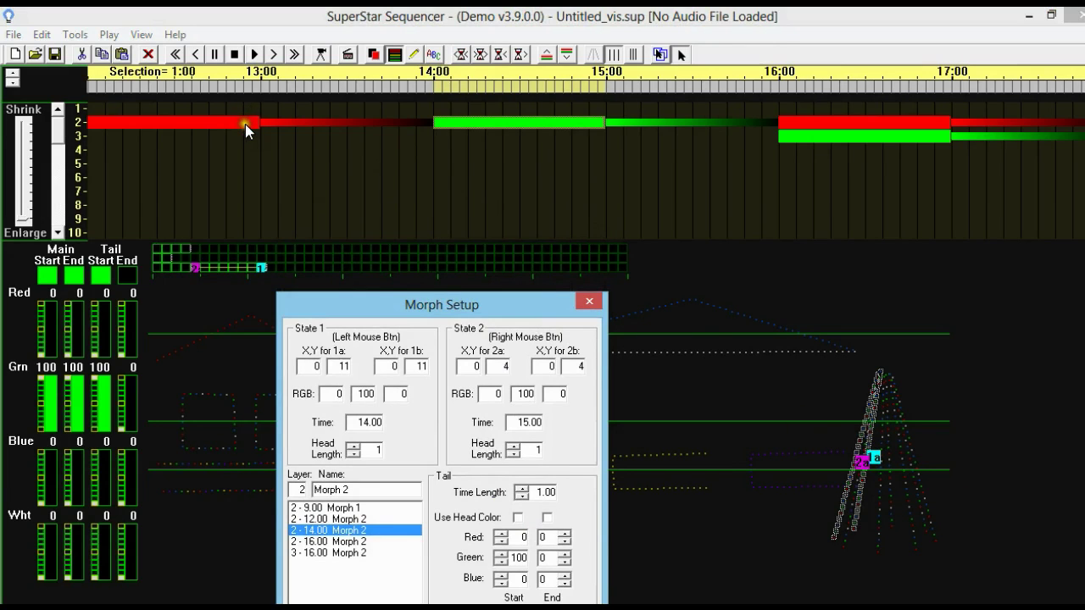
Copy the red morph at 16:00 and paste it at 19:00 on layer 2.
click(911, 121)
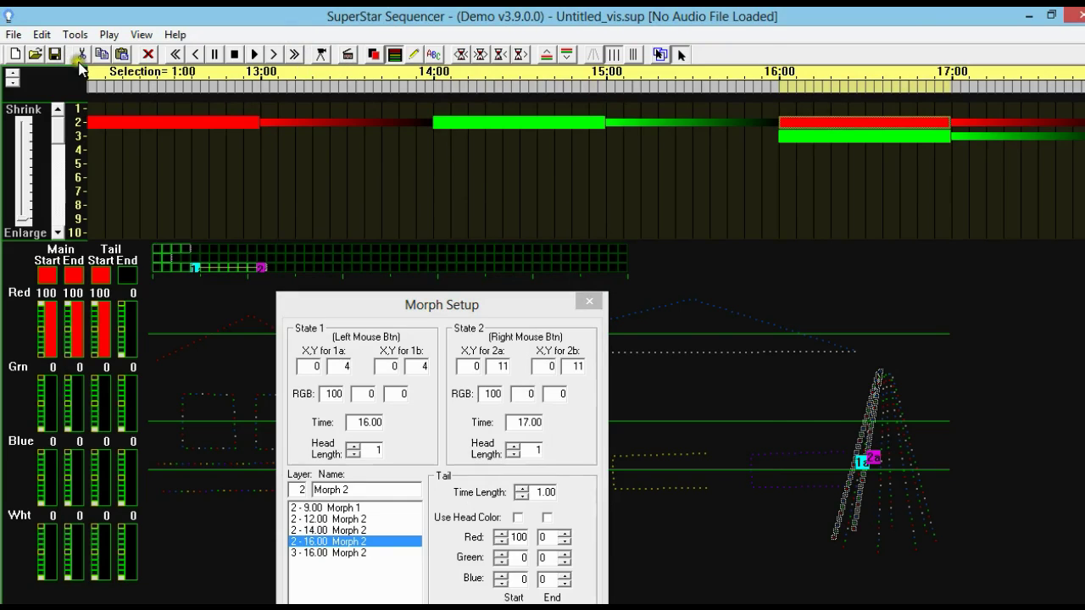
click(274, 54)
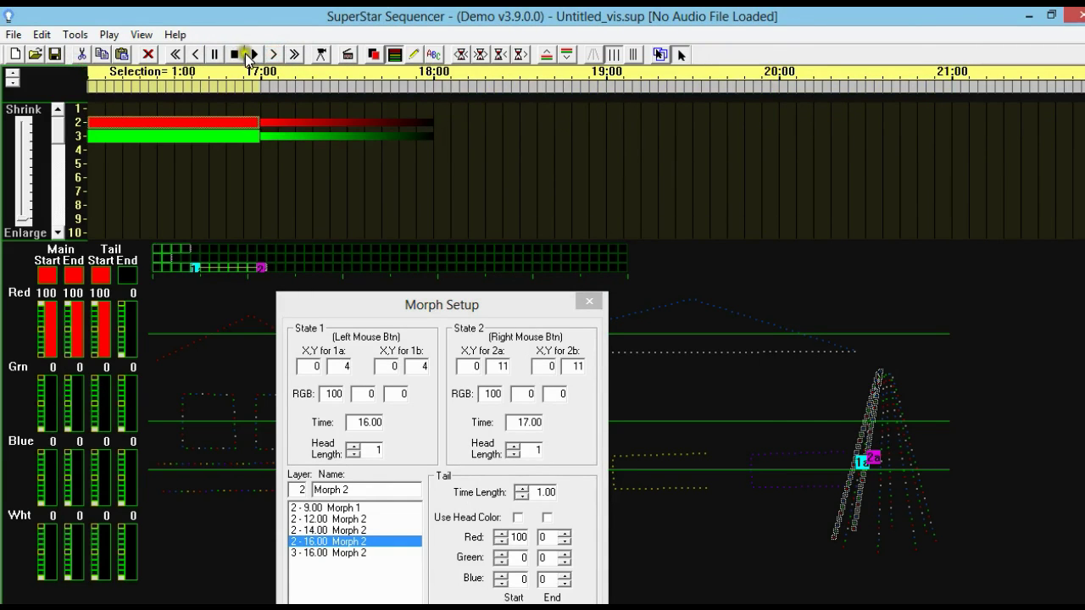
click(271, 56)
click(264, 86)
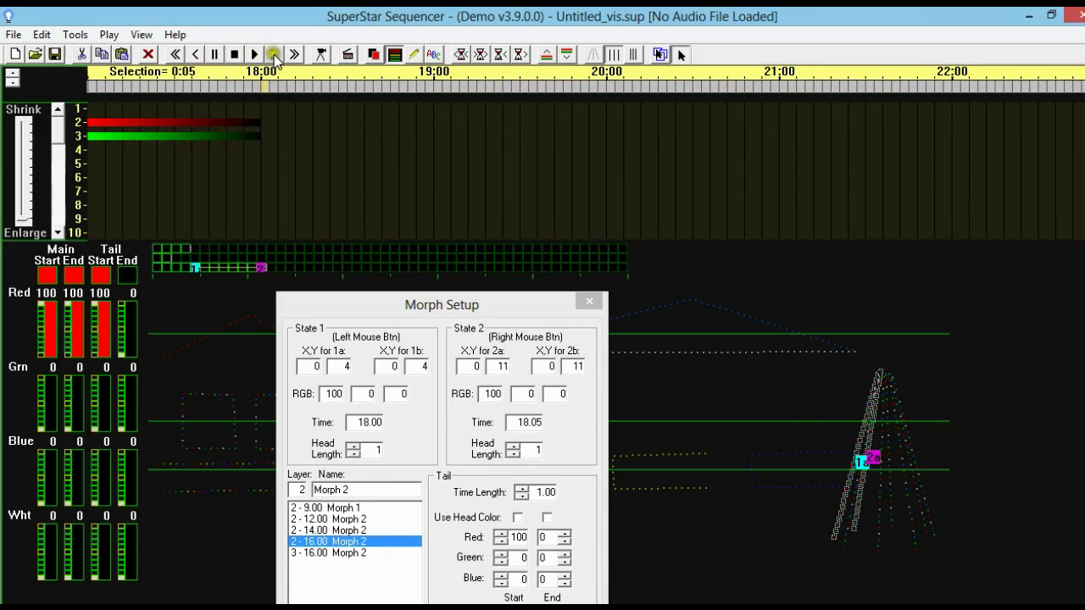
click(274, 54)
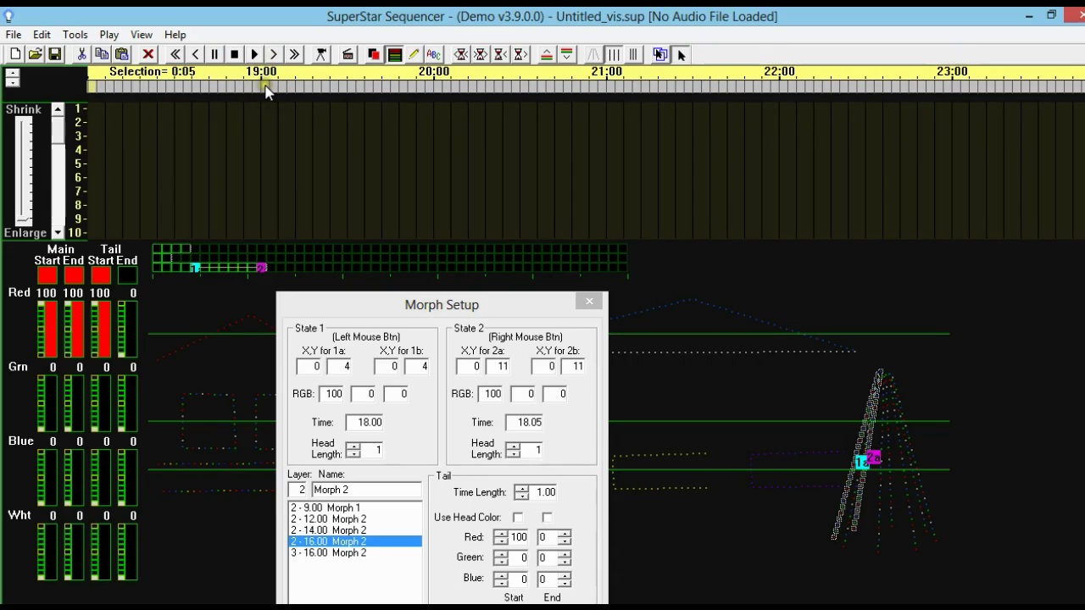
click(264, 86)
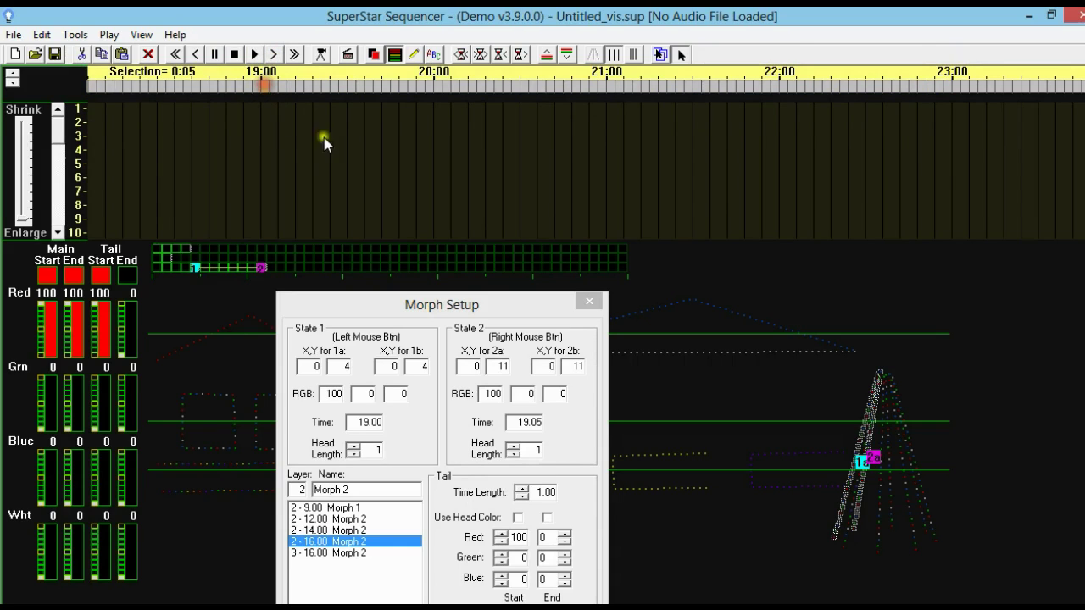
click(356, 177)
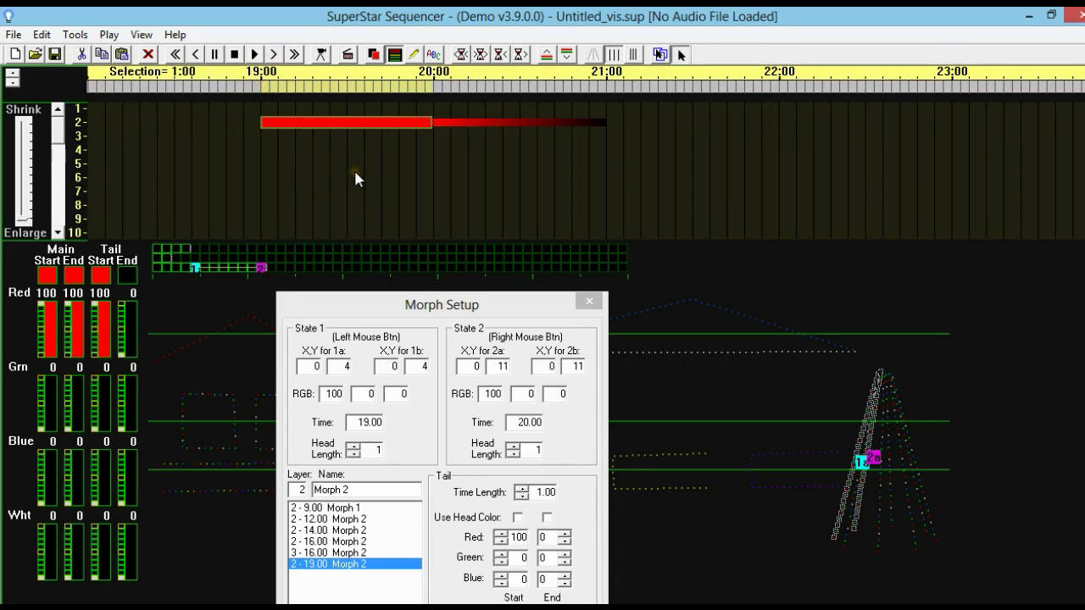
Paste further copies of the red morph at 20:00, 21:00 and 22:00, alternating layers 3 and 2, and play them back.
click(437, 87)
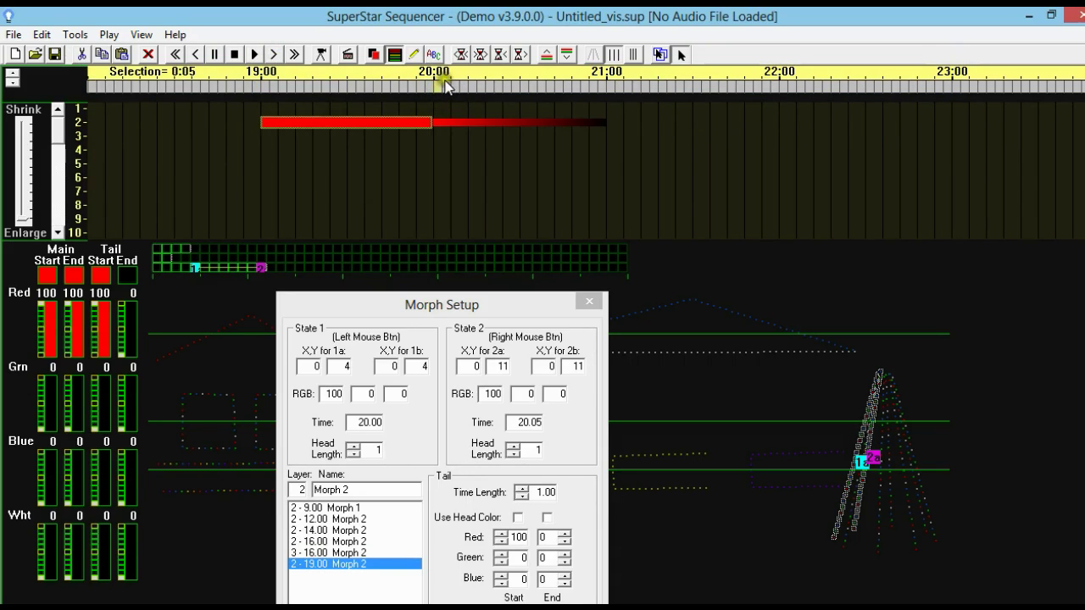
click(451, 89)
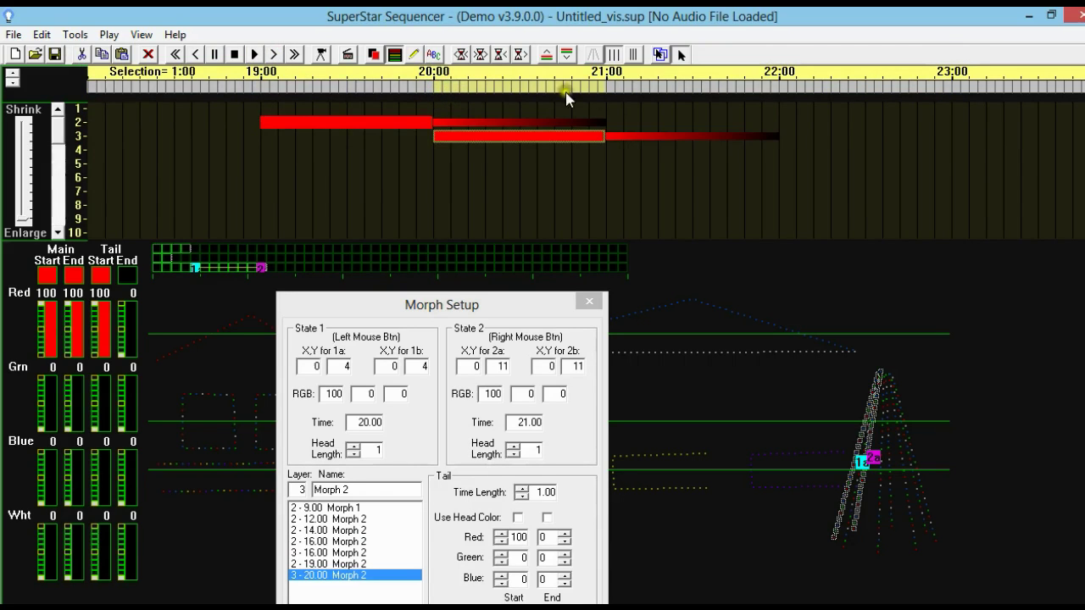
click(612, 86)
click(613, 86)
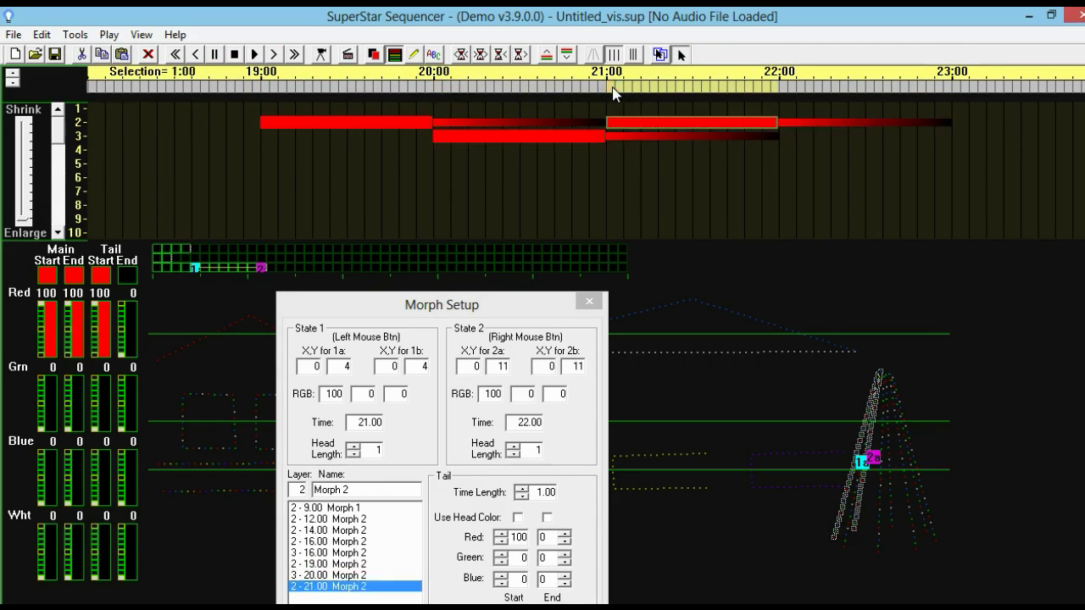
click(782, 86)
click(781, 86)
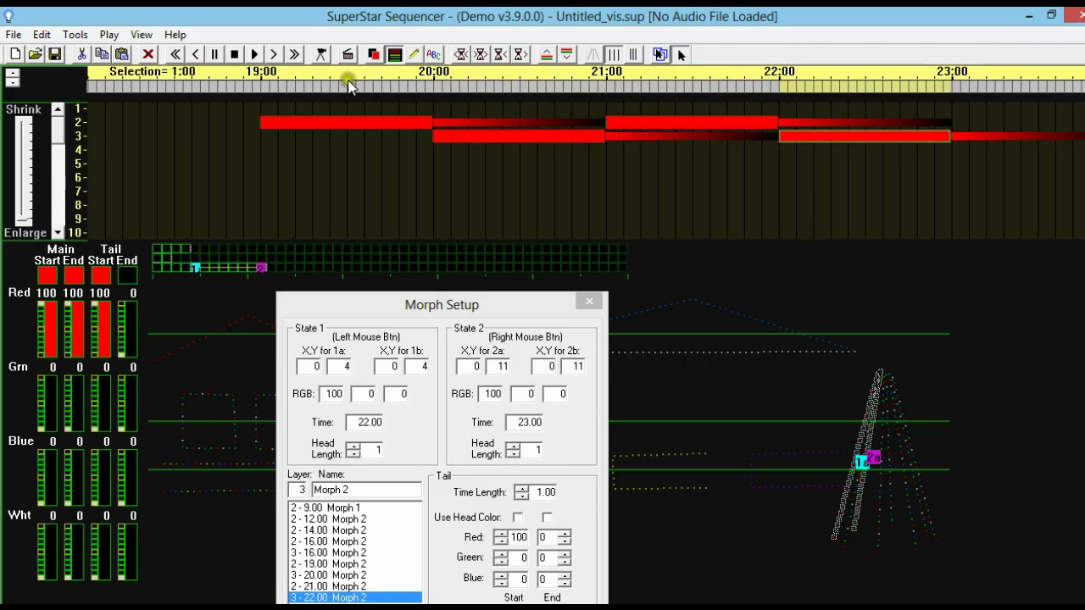
click(254, 55)
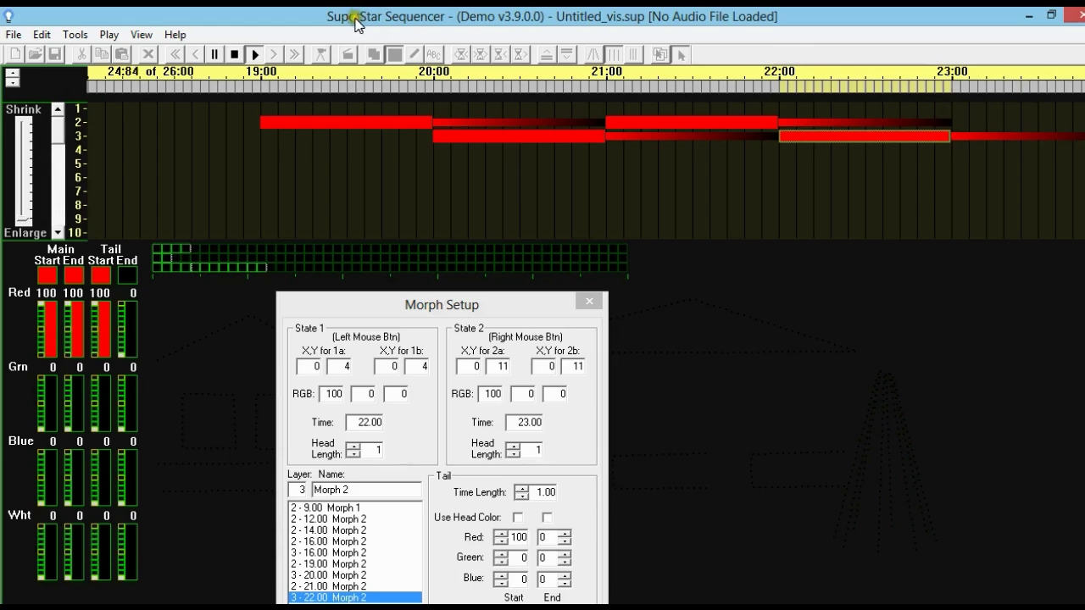
click(235, 54)
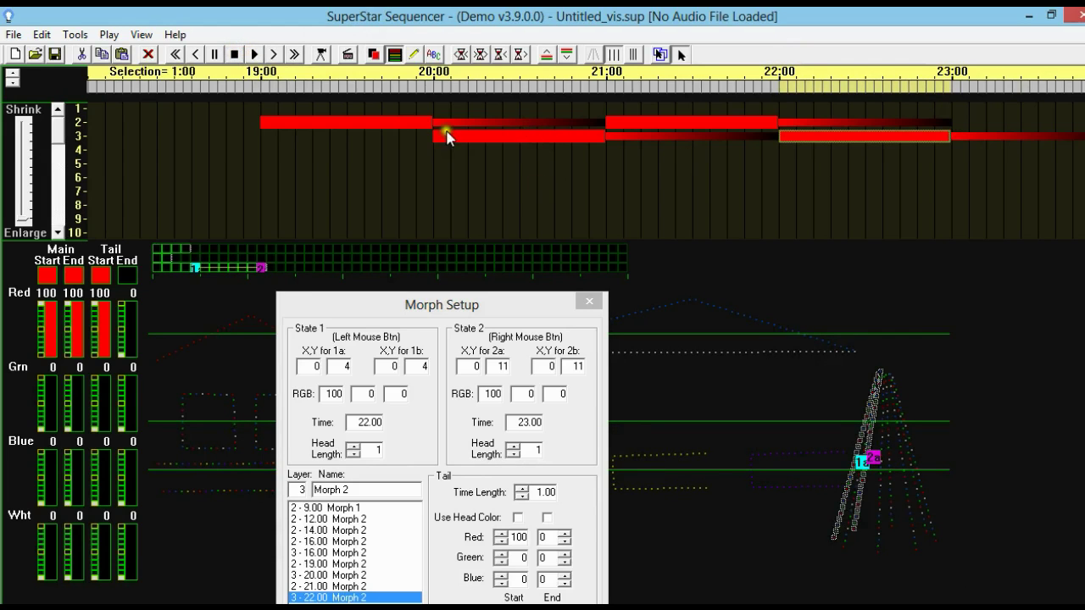
Recolor the layer 3 morph at 20:00 with green main start, main end and tail start colors.
click(418, 122)
click(475, 136)
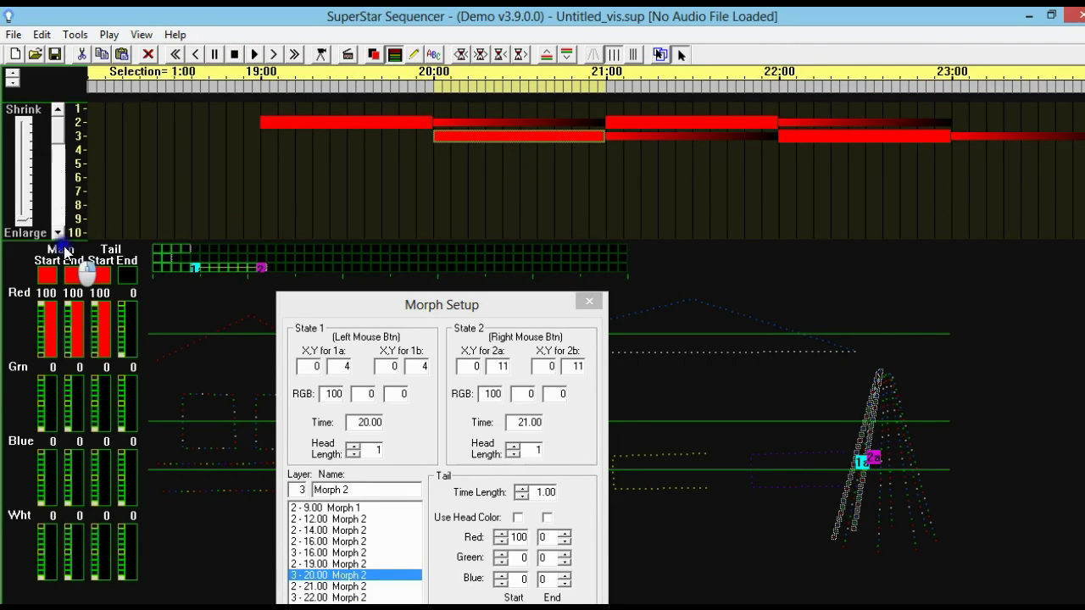
click(78, 271)
click(422, 385)
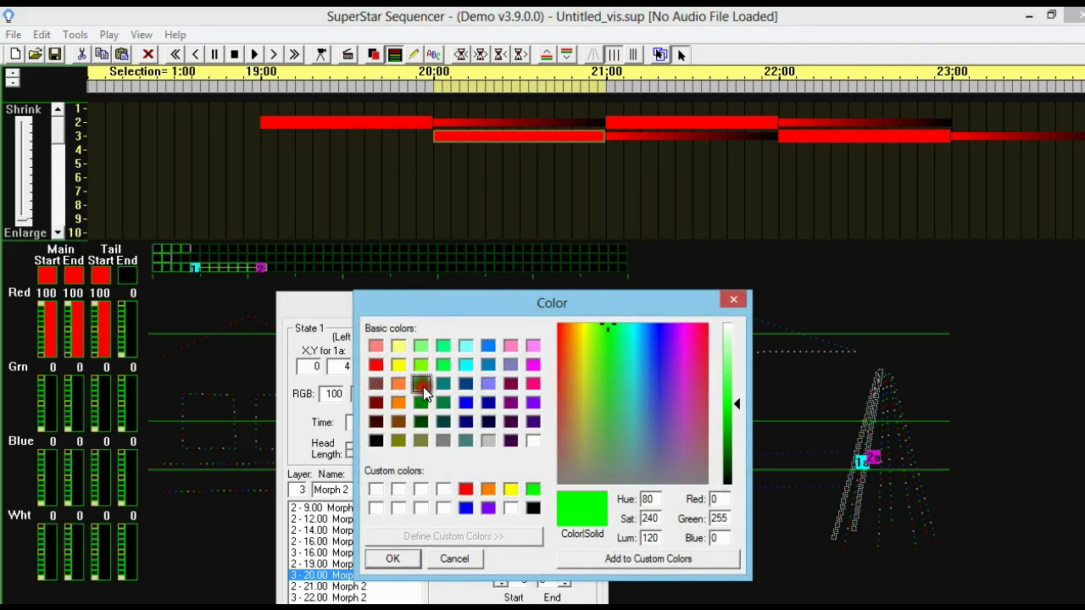
click(393, 558)
click(101, 273)
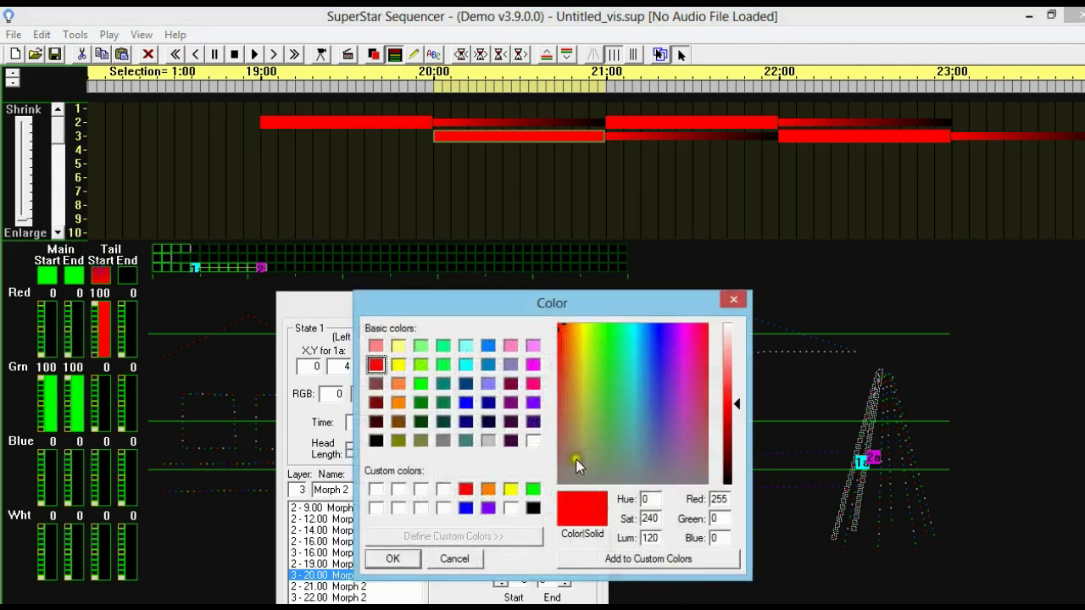
click(421, 383)
click(393, 558)
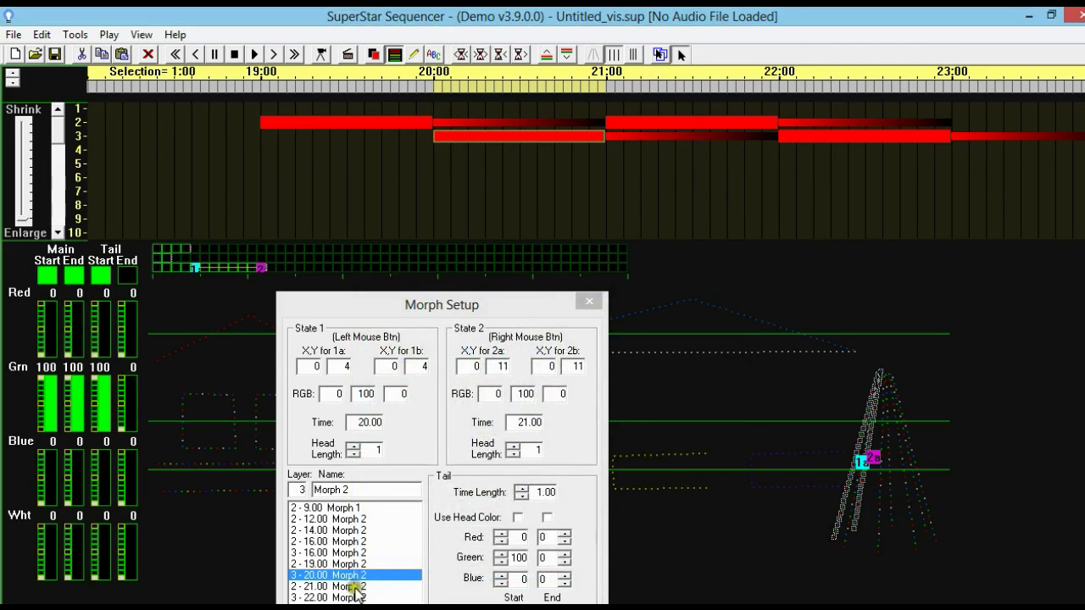
Recolor the layer 2 morph at 21:00 with blue main start, main end and tail start colors and apply the modification.
click(689, 124)
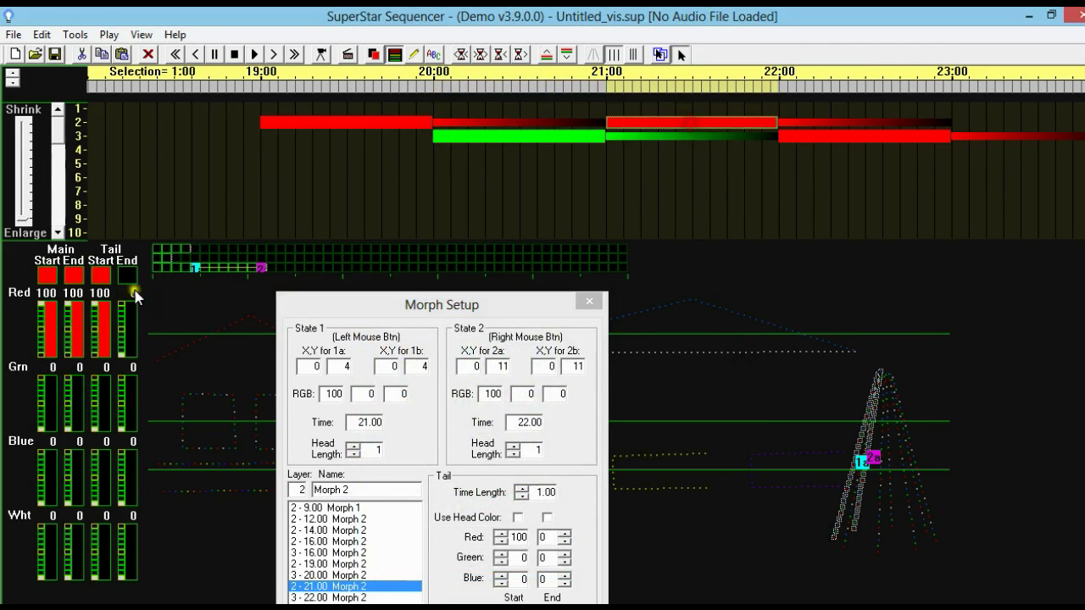
click(52, 251)
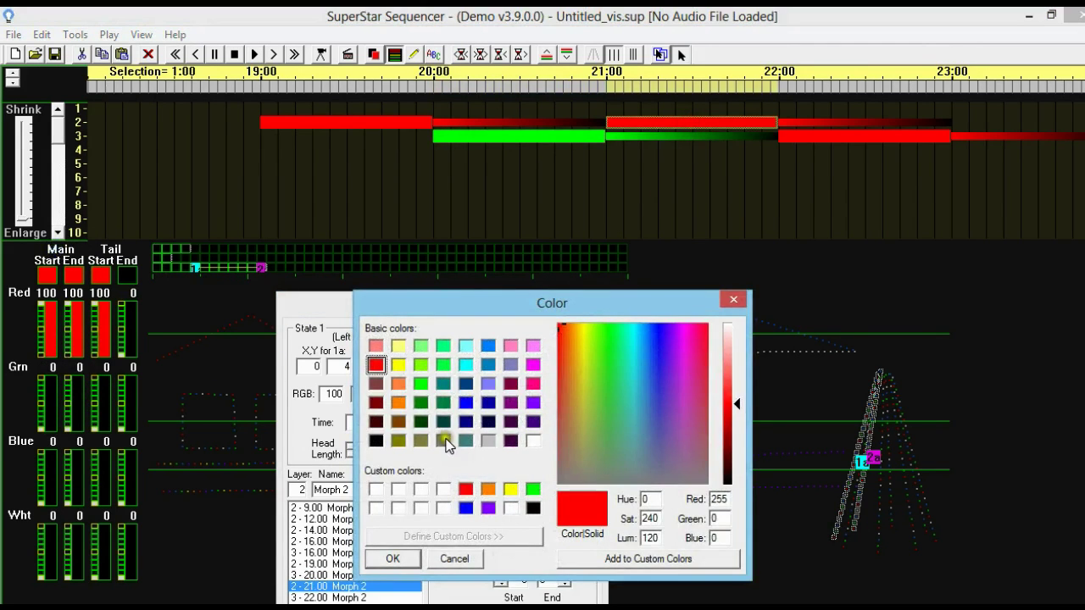
click(465, 403)
click(394, 559)
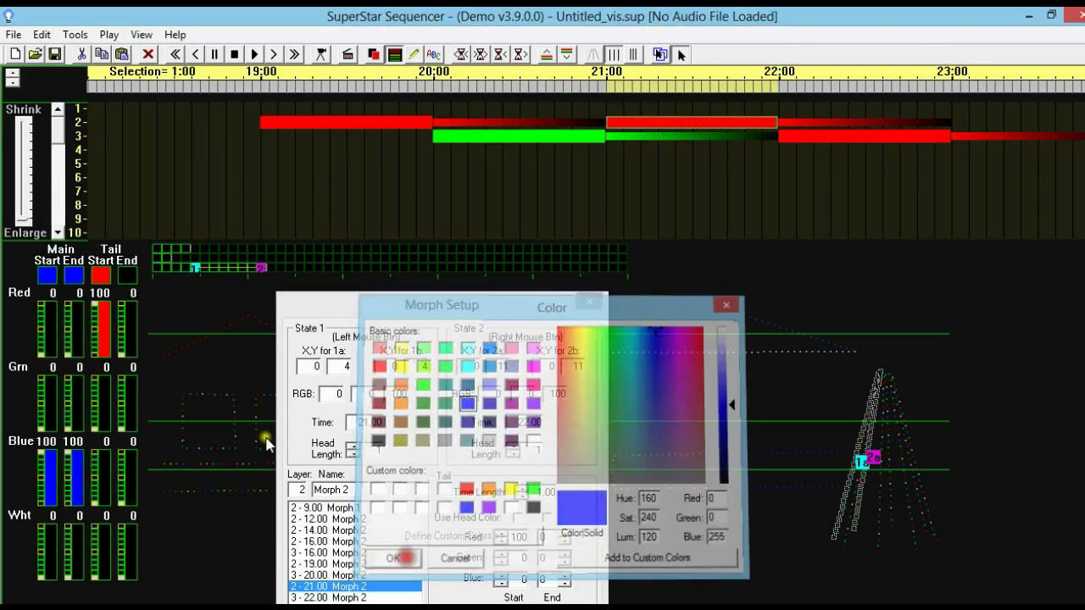
click(102, 278)
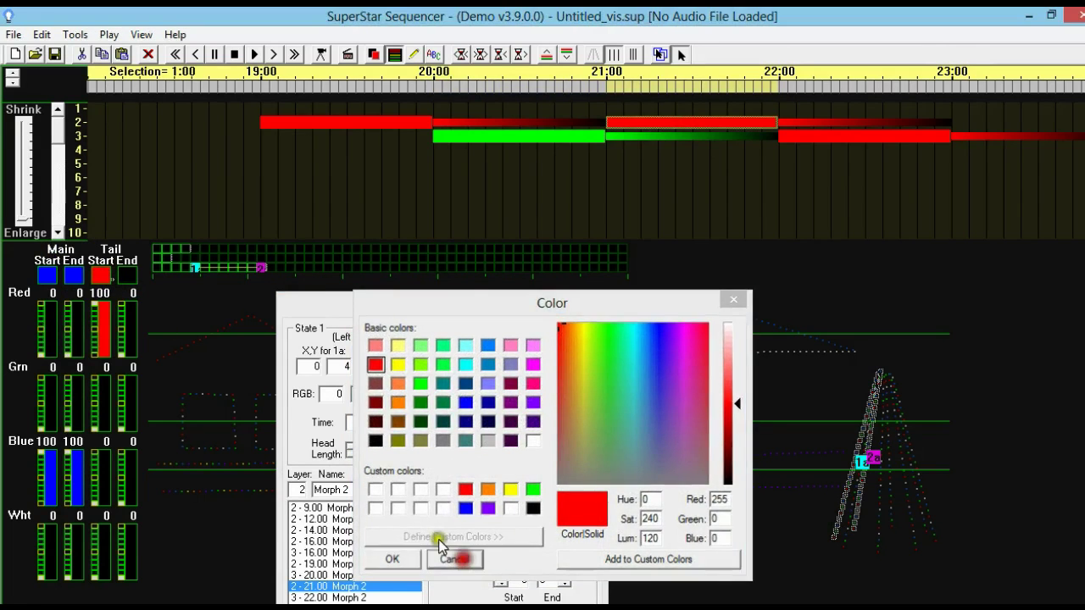
click(455, 558)
click(102, 276)
click(465, 507)
click(394, 558)
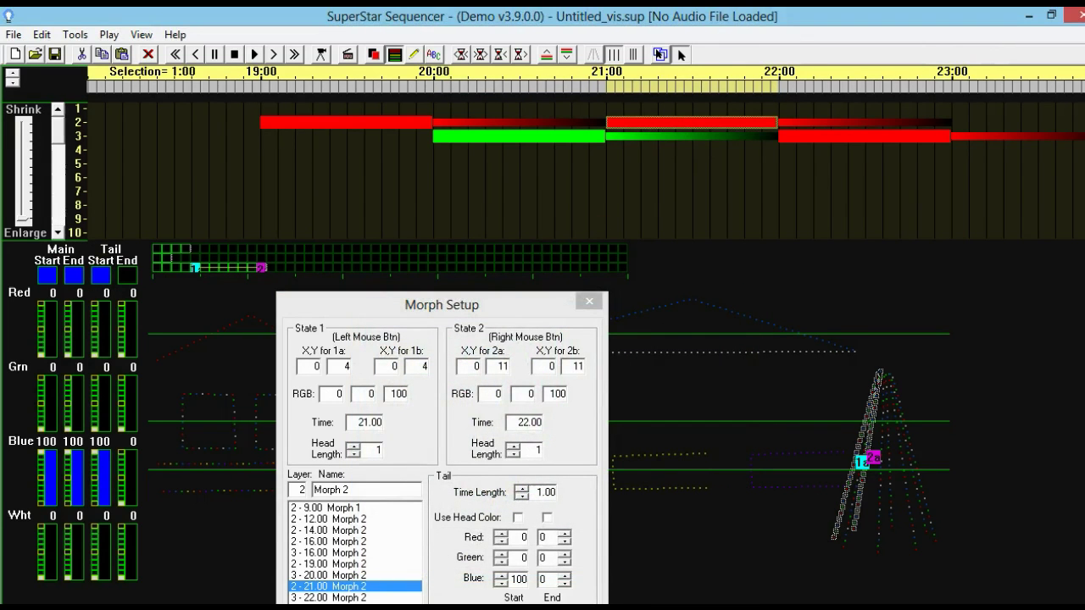
click(781, 200)
drag(518, 310, 527, 240)
Make the 22:00 morph white by setting its main start, main end and tail start white to 100 and red to 0, then apply it.
click(809, 133)
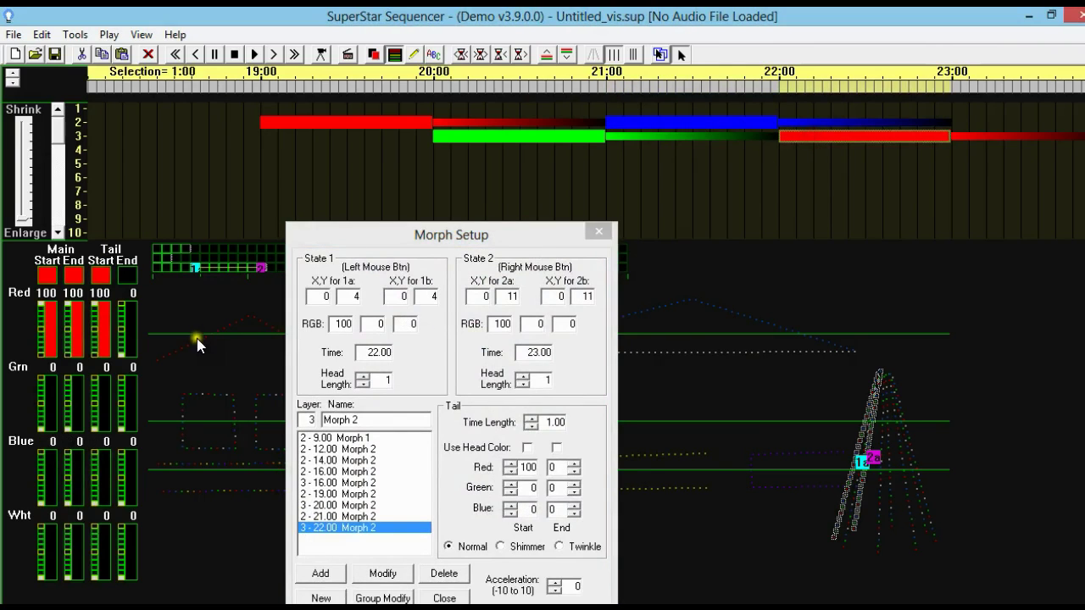
click(42, 530)
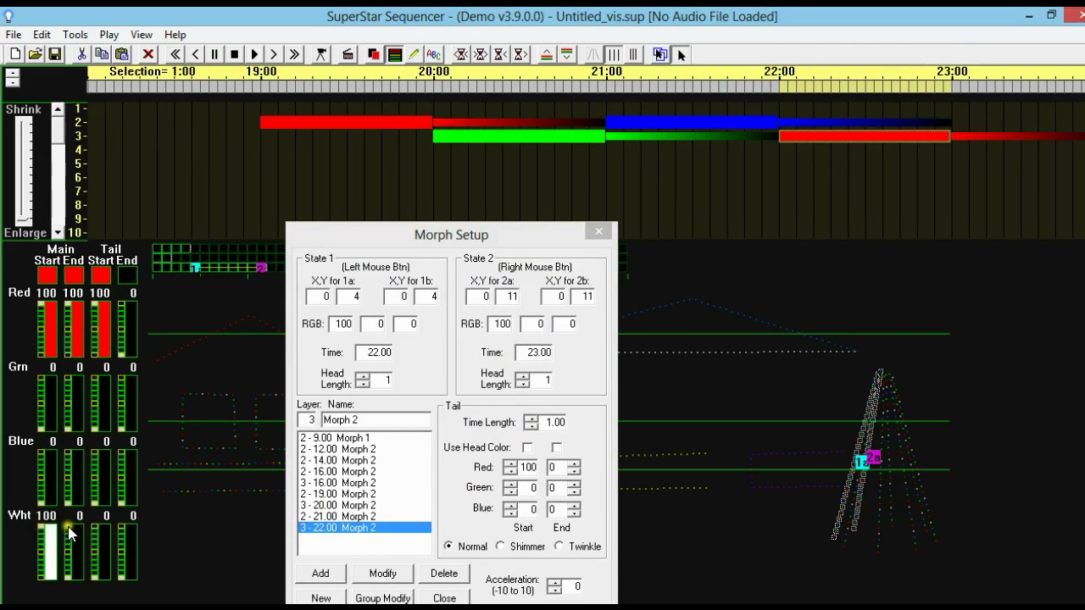
click(73, 528)
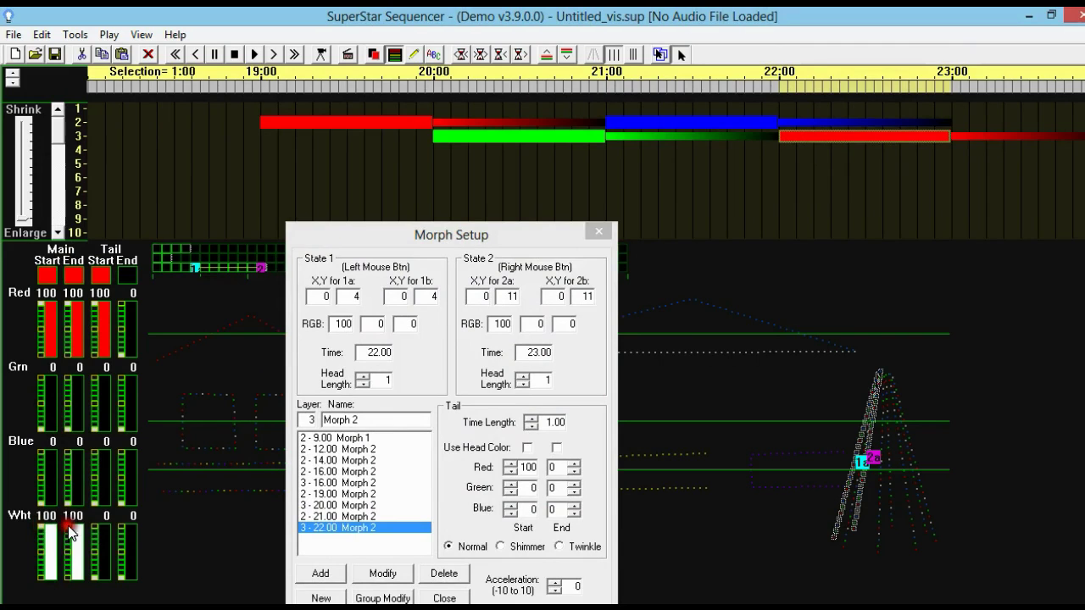
click(43, 354)
click(68, 353)
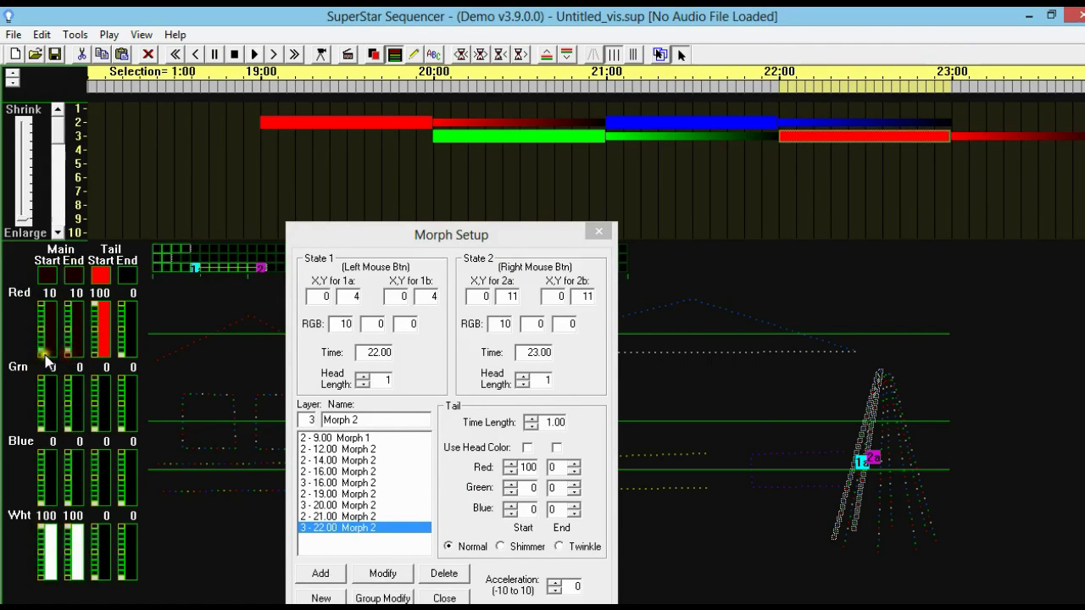
click(42, 356)
click(100, 356)
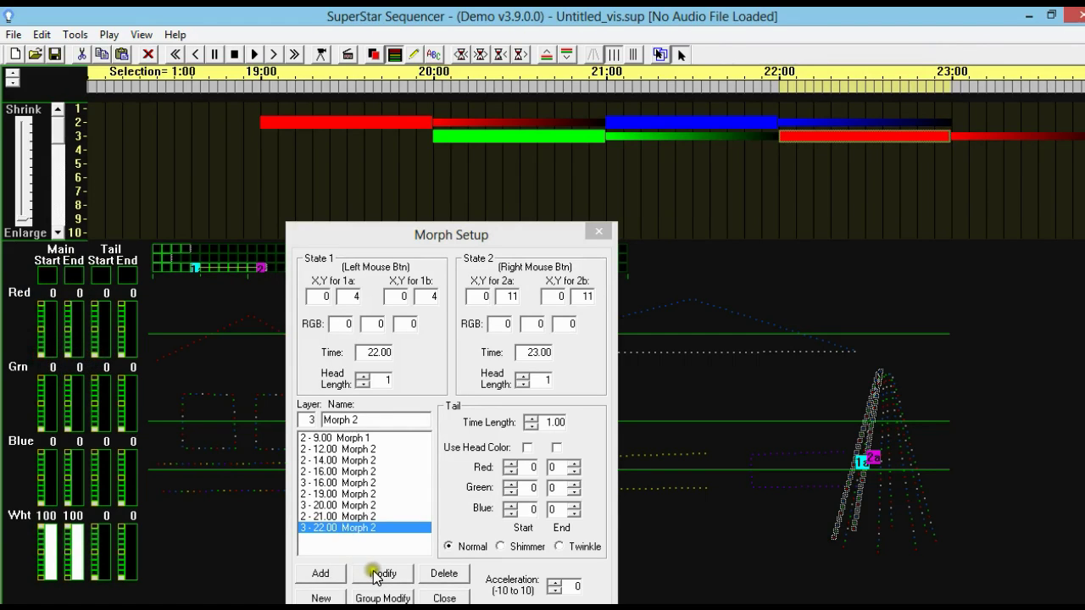
click(96, 532)
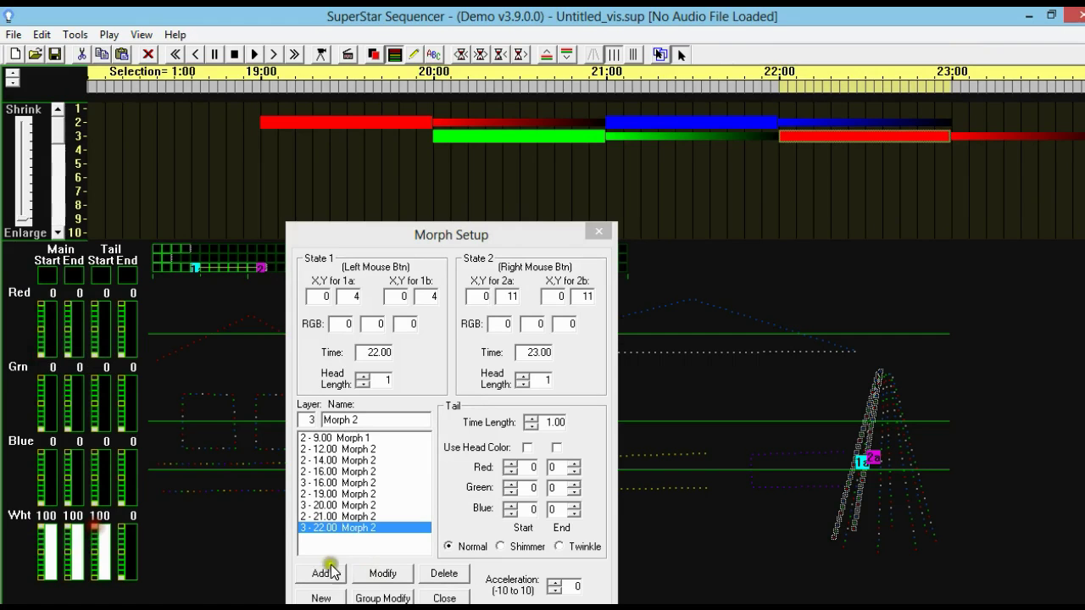
click(383, 574)
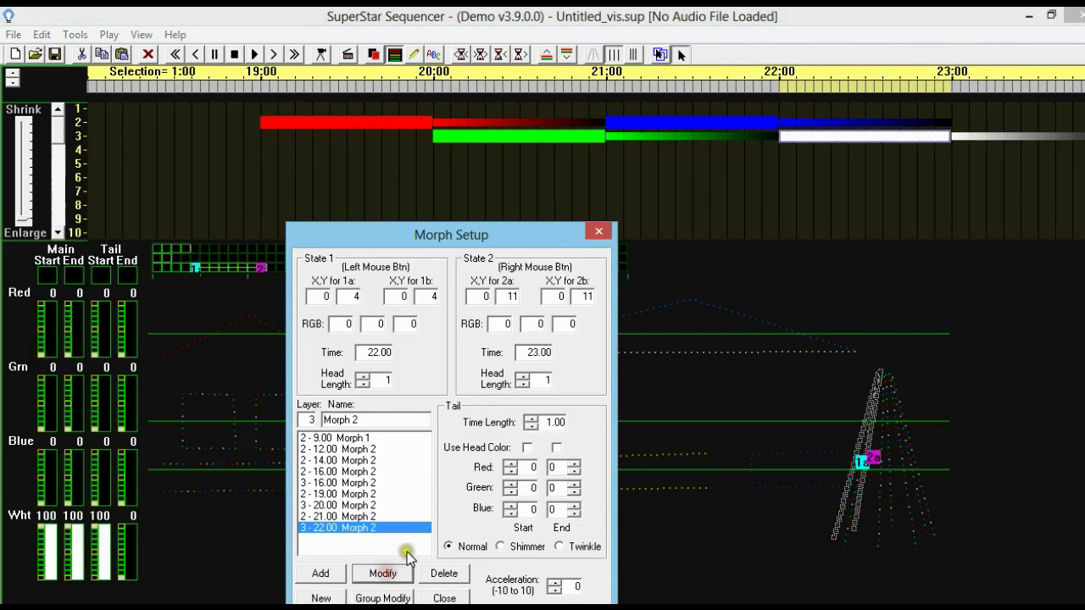
Play back the red, green, blue and white morphs on the mega tree and stop the playback.
click(254, 54)
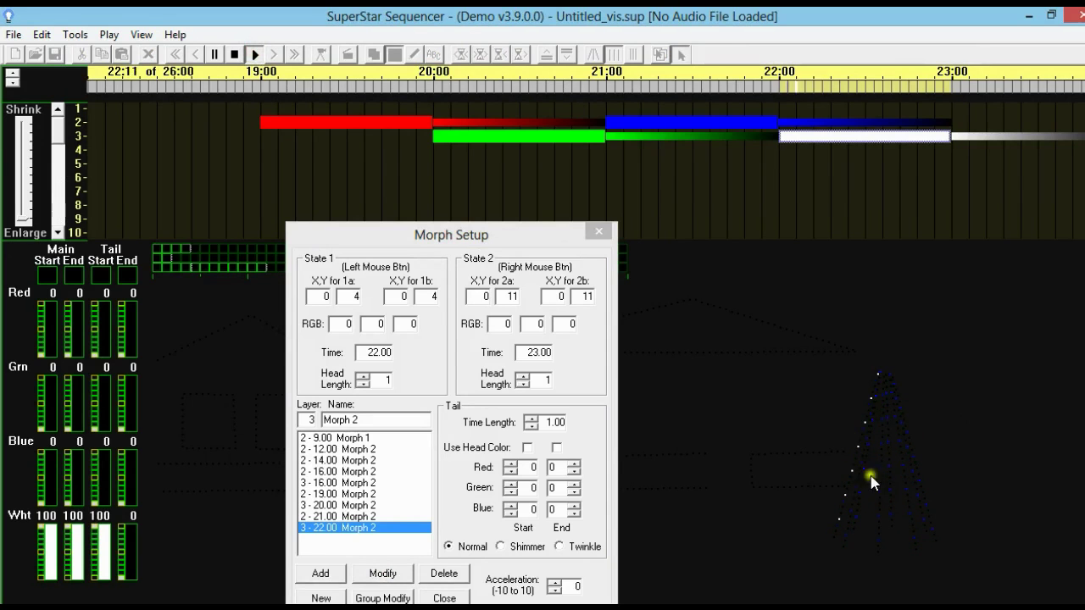
click(234, 54)
scroll(235, 120, up, 1)
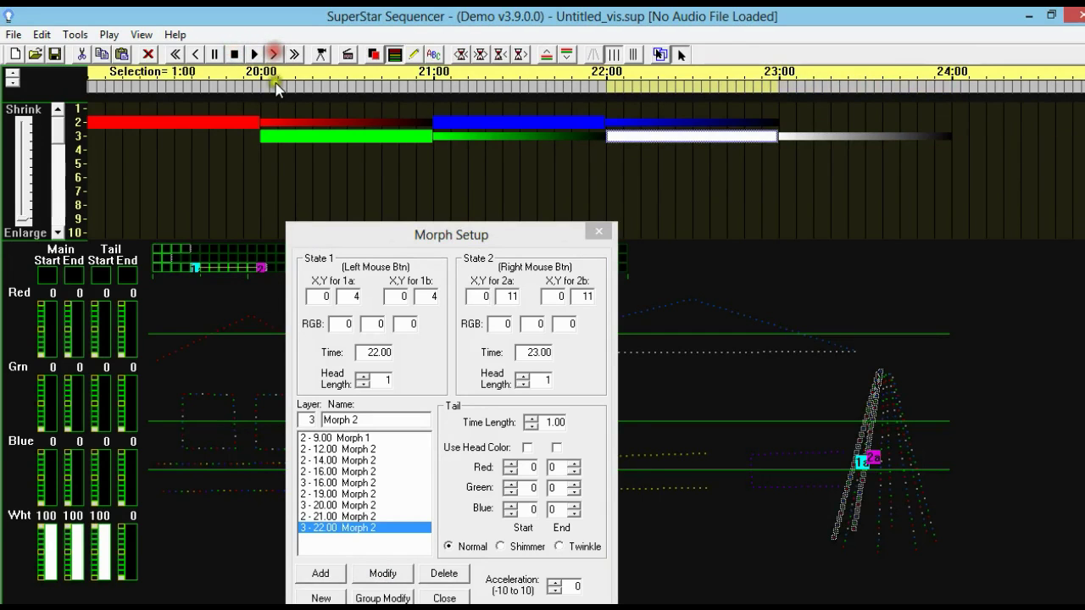
Copy the red, green, blue and white morphs together and paste the group at 23:00.
click(235, 120)
click(465, 120)
click(230, 124)
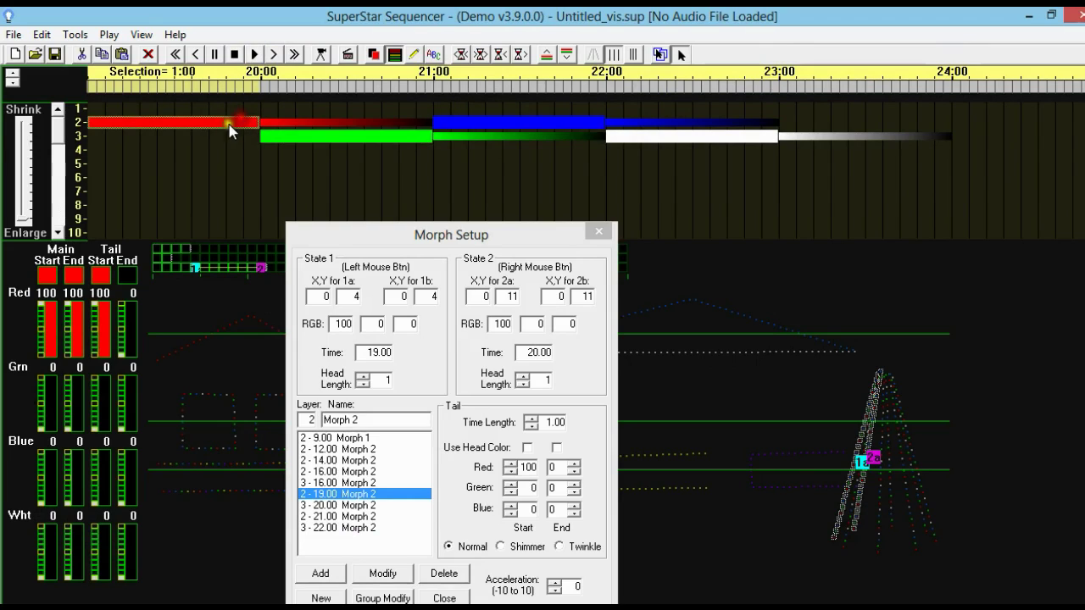
ctrl+click(347, 137)
ctrl+click(470, 119)
ctrl+click(649, 139)
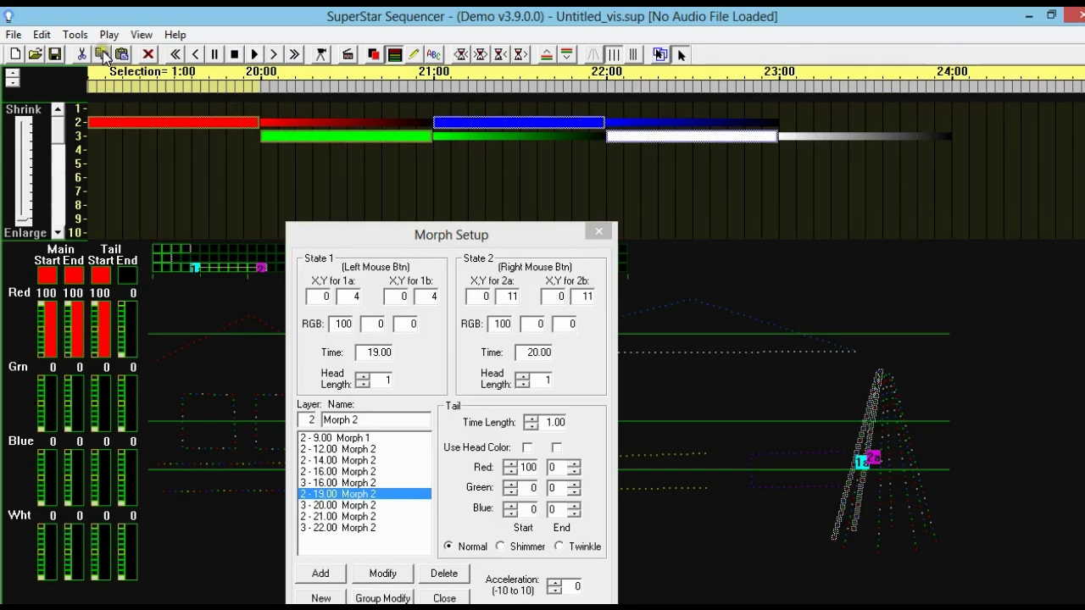
click(779, 84)
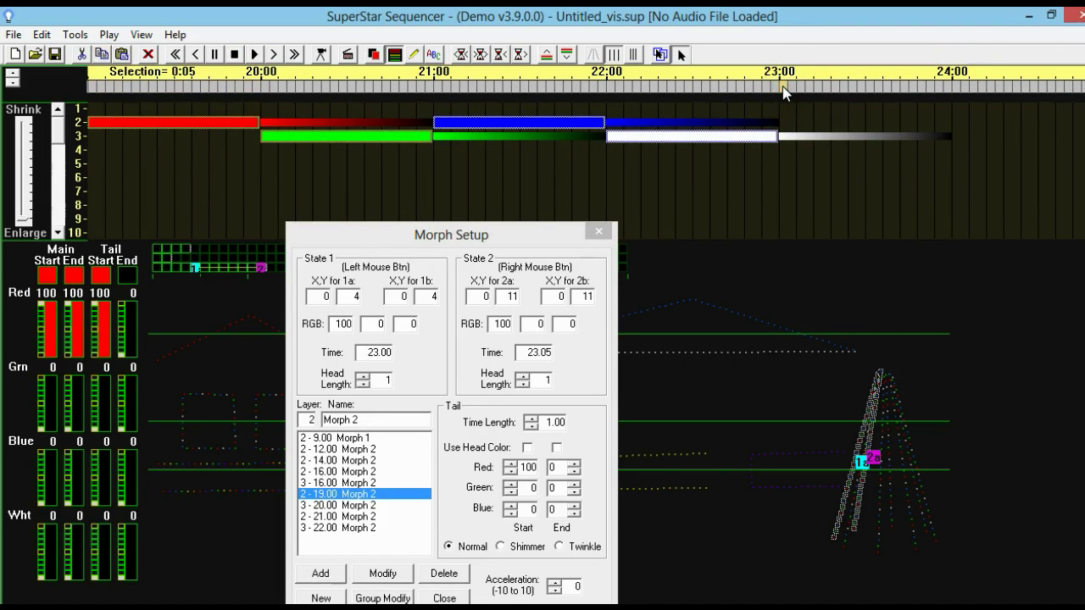
click(121, 53)
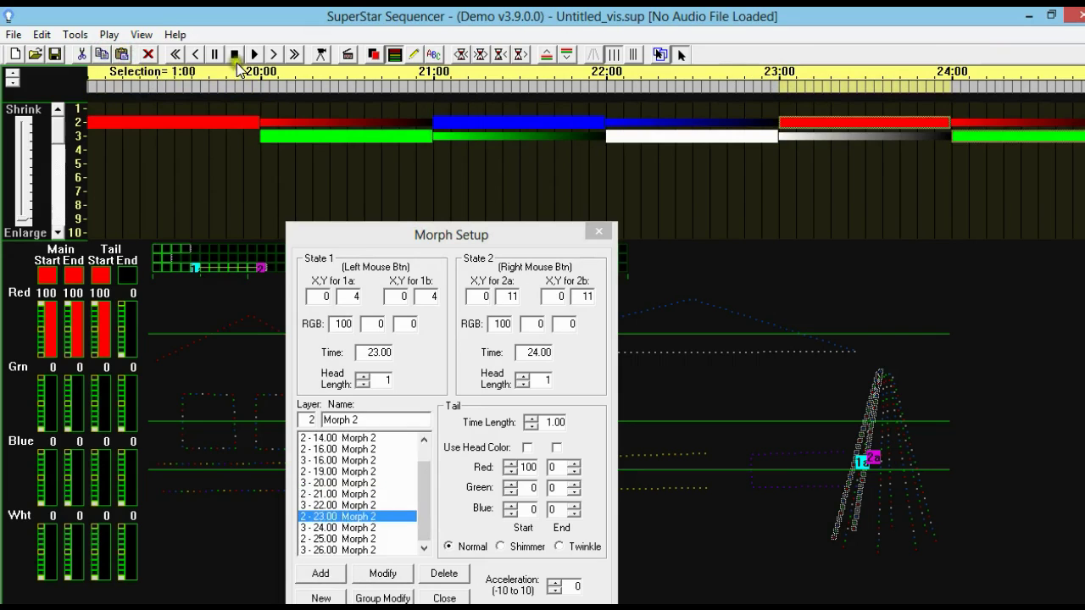
Paste the copied four-color morph group again at 27:00.
click(277, 54)
click(608, 84)
click(122, 54)
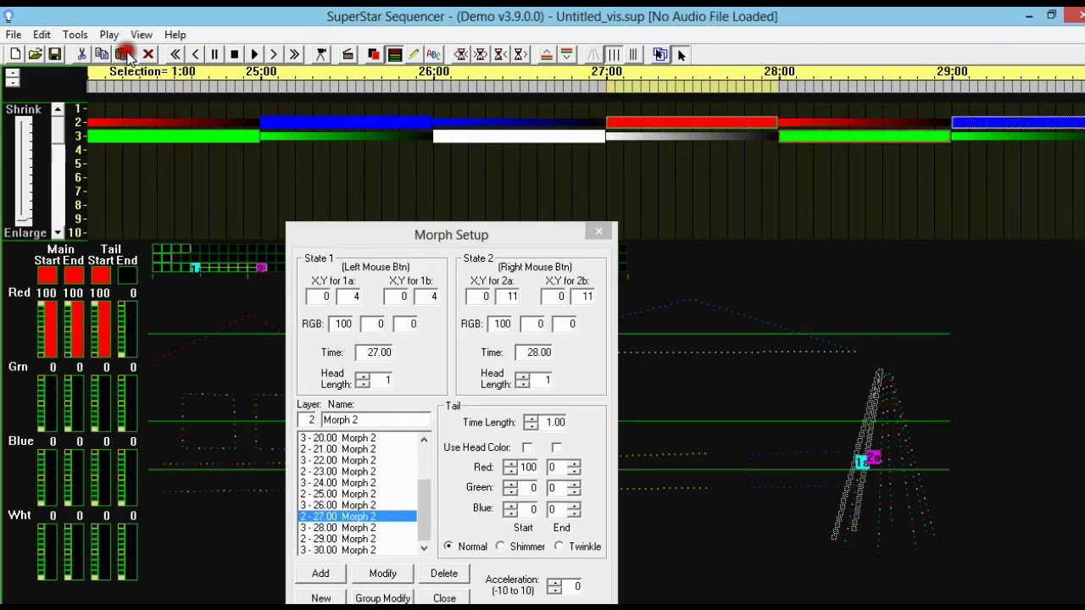
Play back the repeated four-color morph sequence from 19:00 and close the Morph Setup dialog.
click(193, 54)
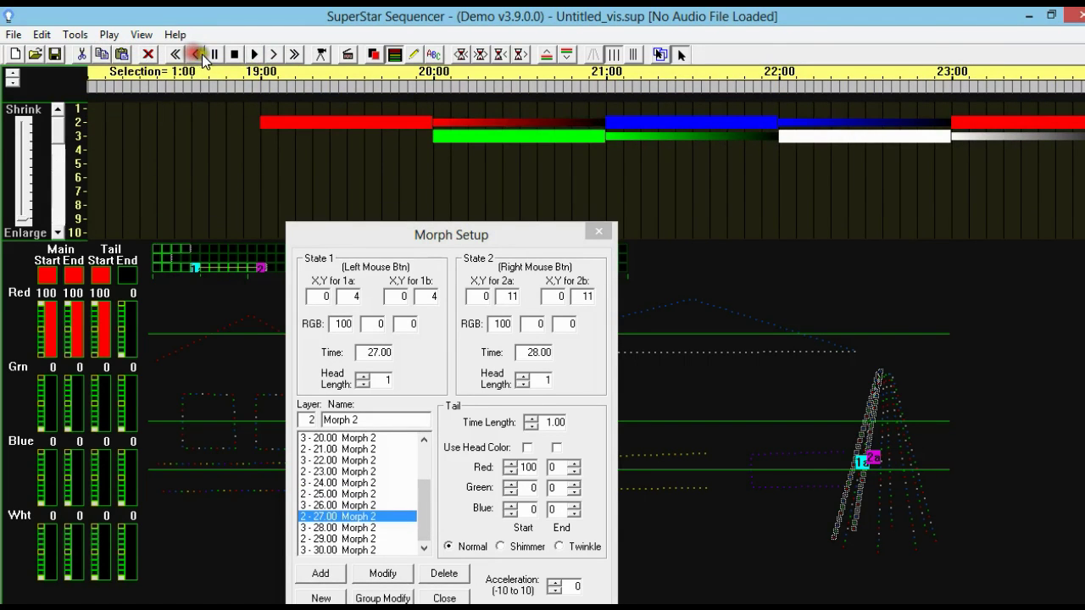
click(277, 54)
click(255, 54)
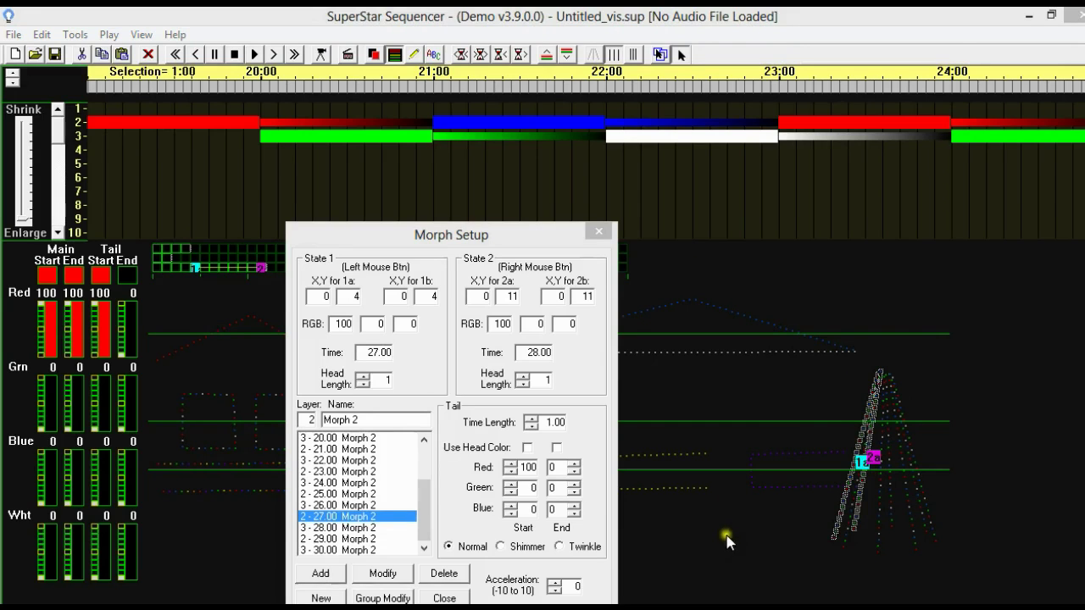
key(Escape)
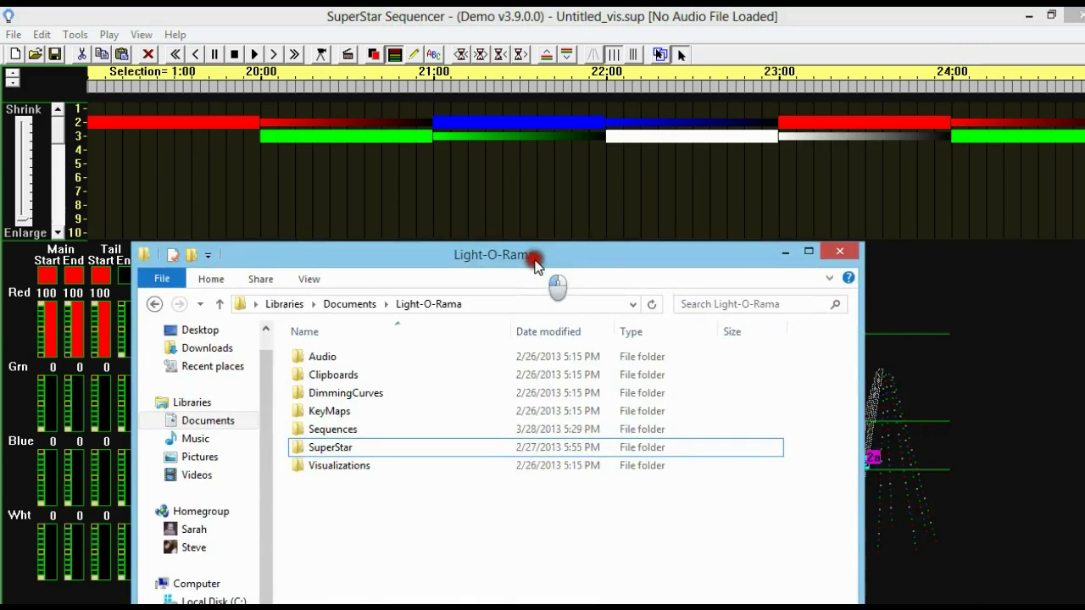
Switch to File Explorer and locate the LightStrings visualizer file in Light-O-Rama's Visualizations > Editor > Samples folder.
drag(552, 260, 593, 206)
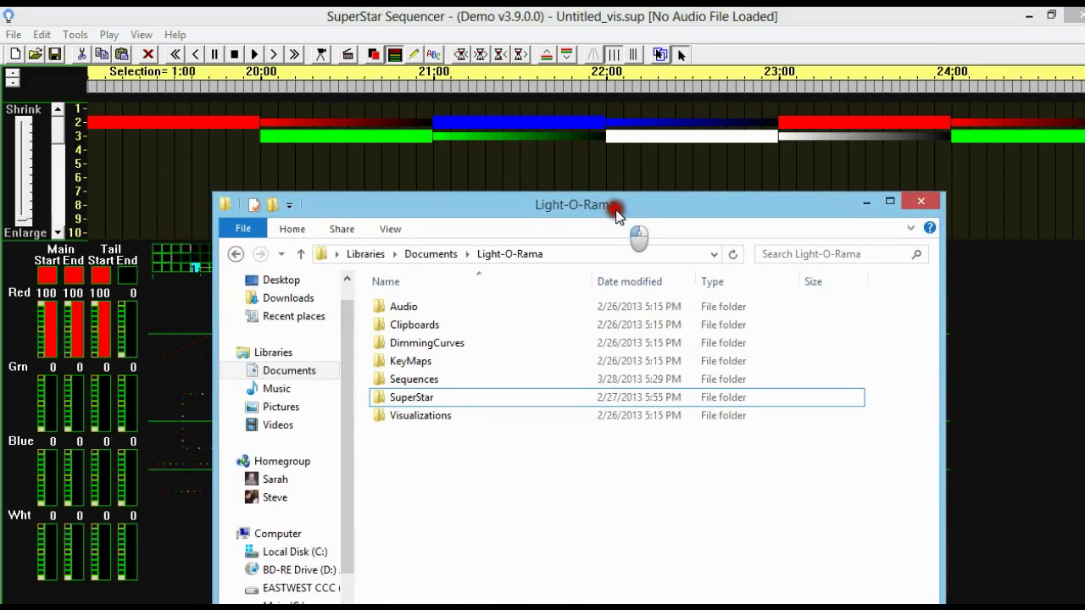
double_click(428, 417)
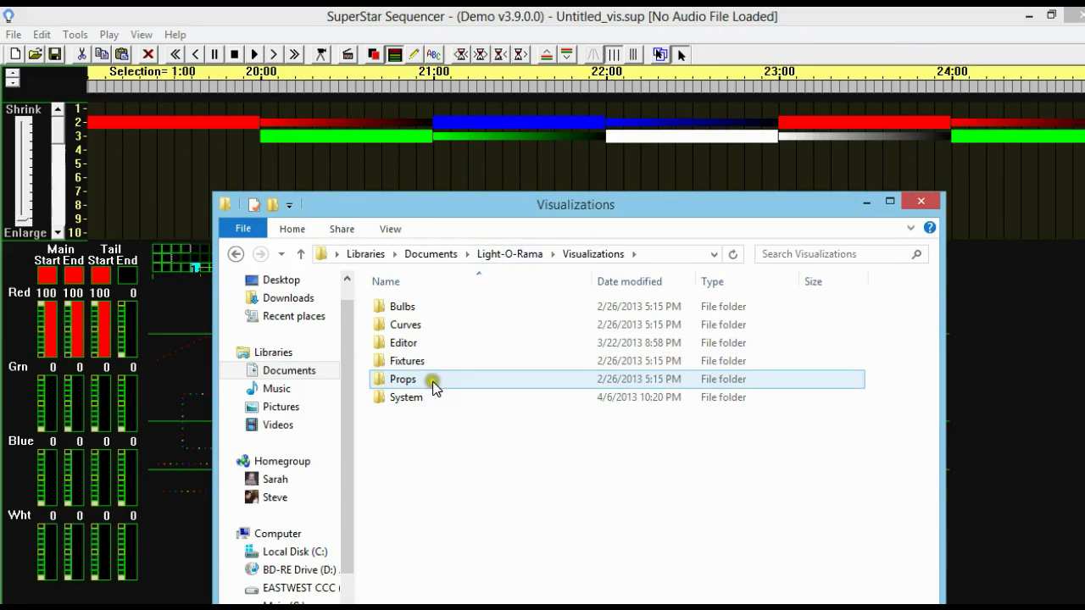
double_click(422, 342)
click(428, 328)
double_click(428, 328)
click(430, 381)
click(441, 169)
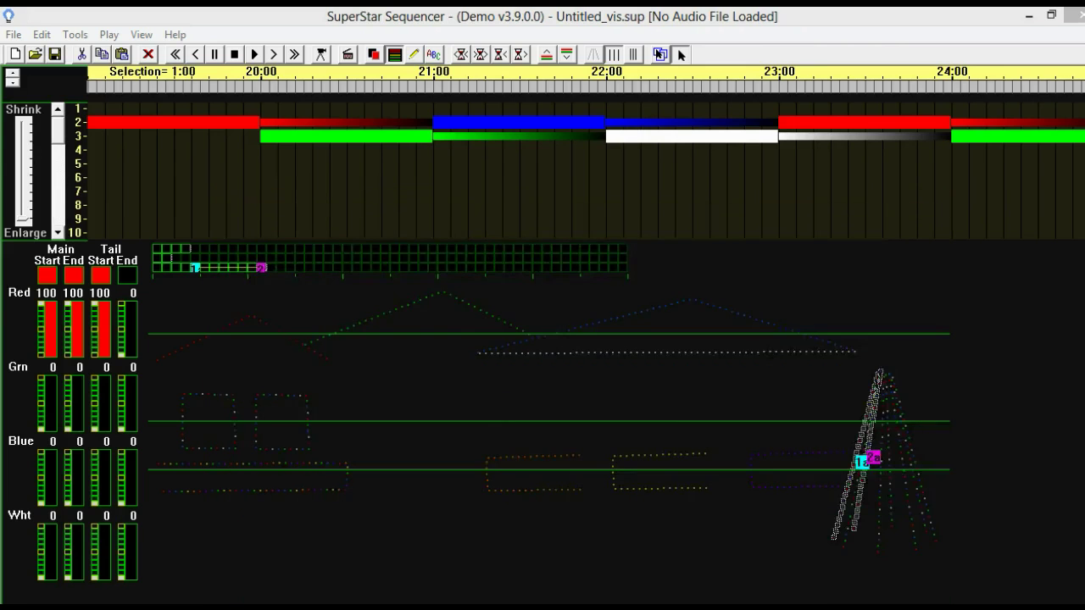
drag(562, 606, 573, 170)
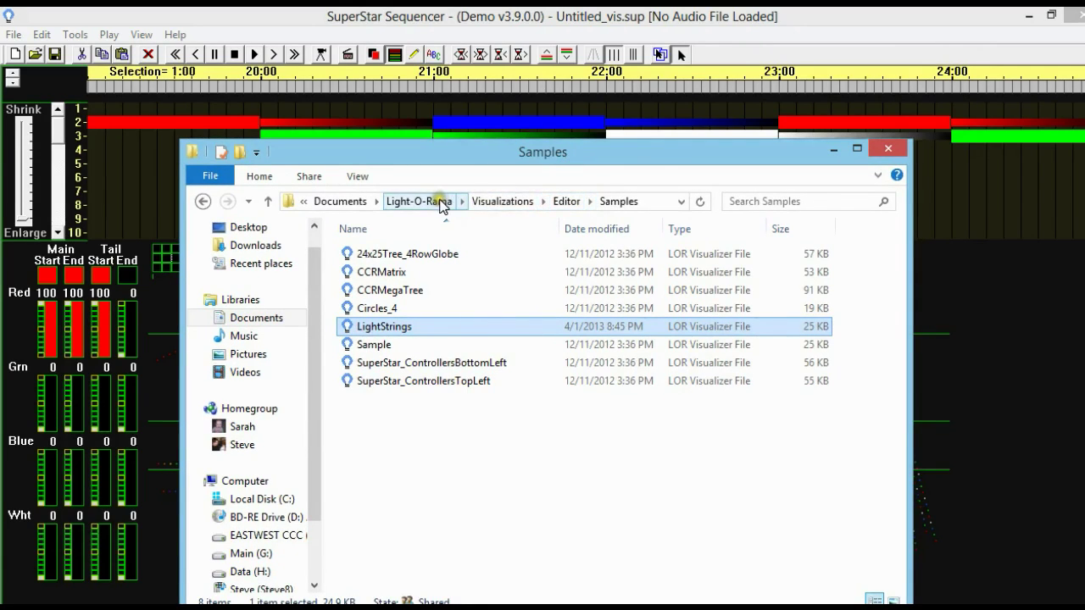
Locate the Vis_LightStrings_ISawThreeShips.sup sequence in Light-O-Rama's SuperStar > Sequences > Samples folder.
click(436, 201)
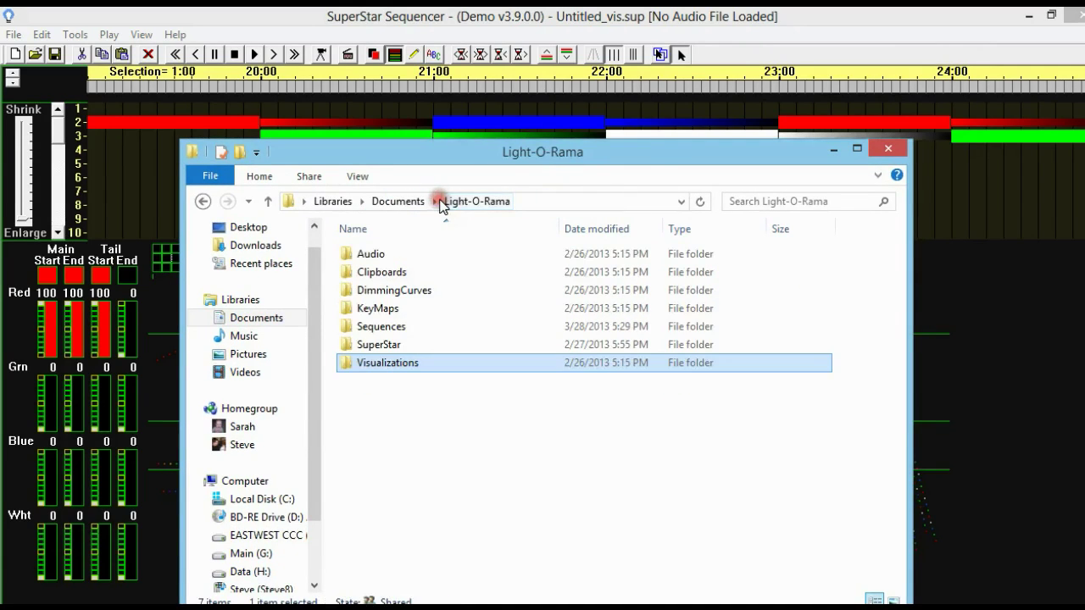
double_click(391, 347)
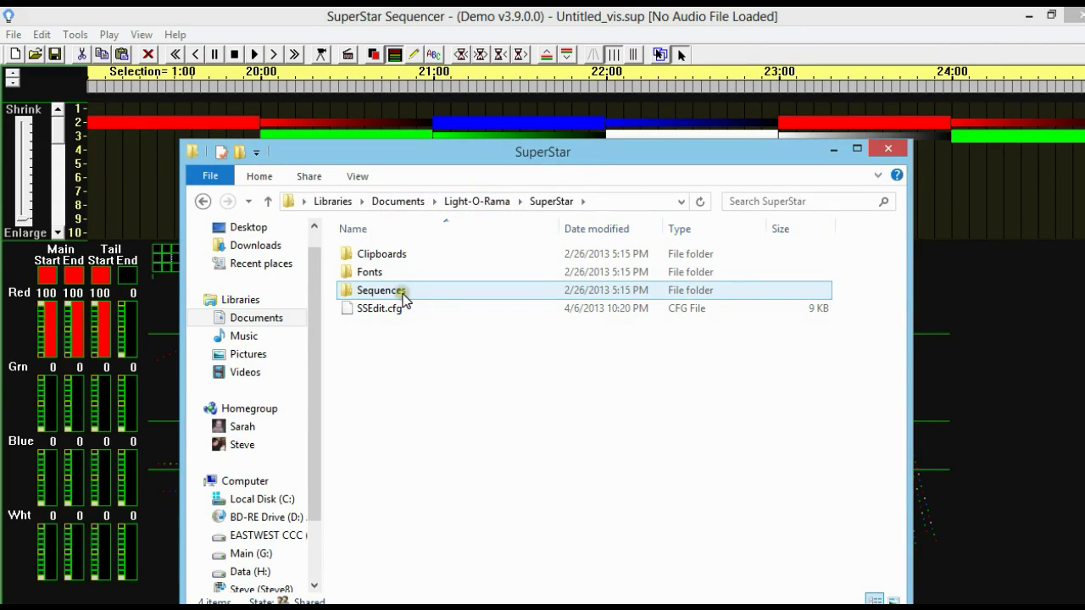
double_click(400, 292)
click(400, 256)
double_click(394, 256)
click(412, 501)
scroll(412, 500, down, 1)
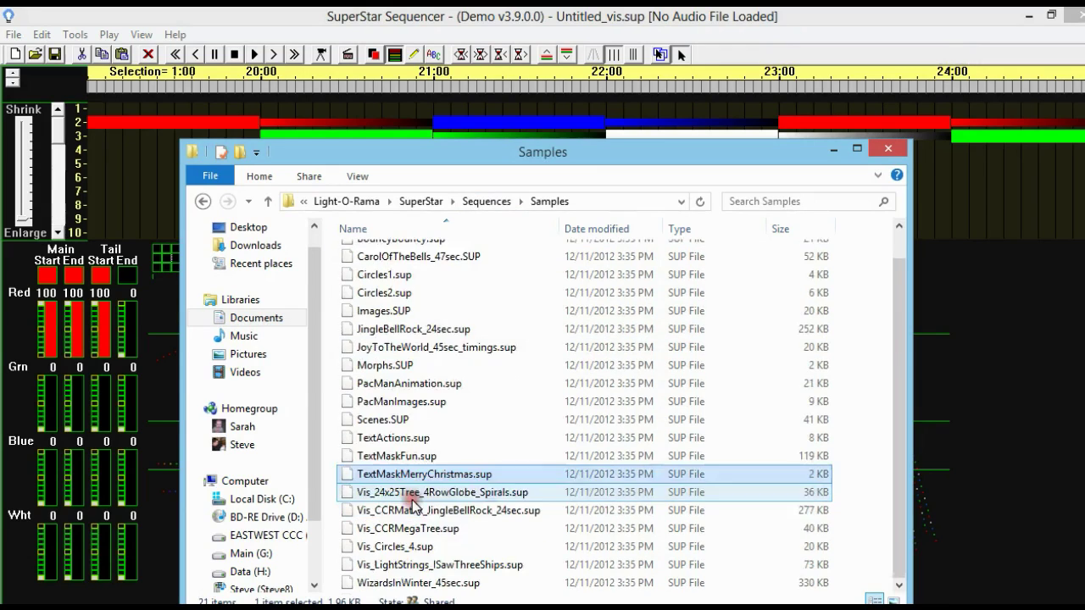
click(441, 568)
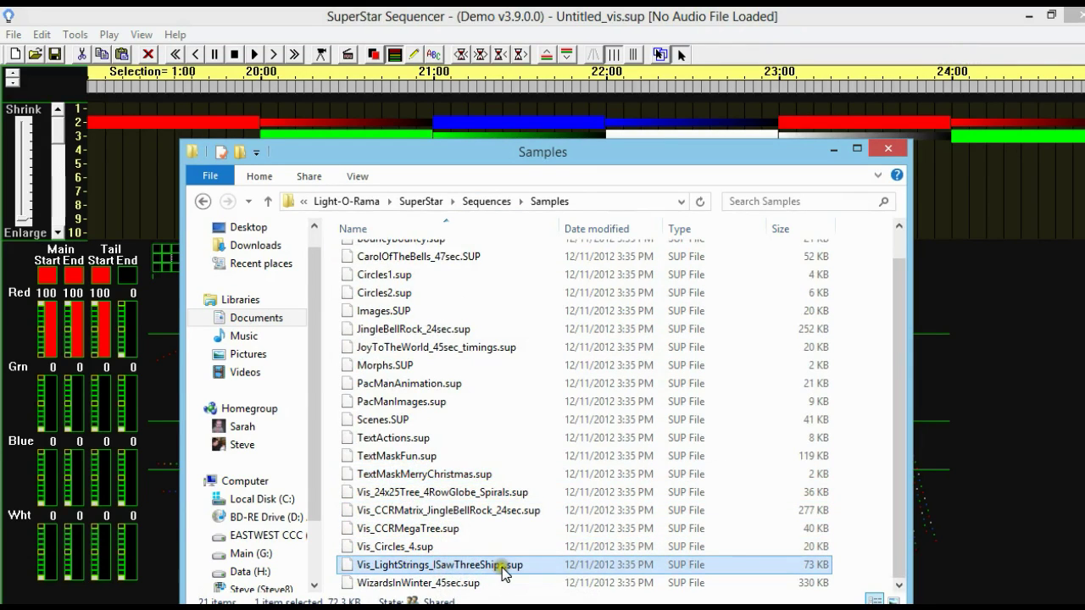